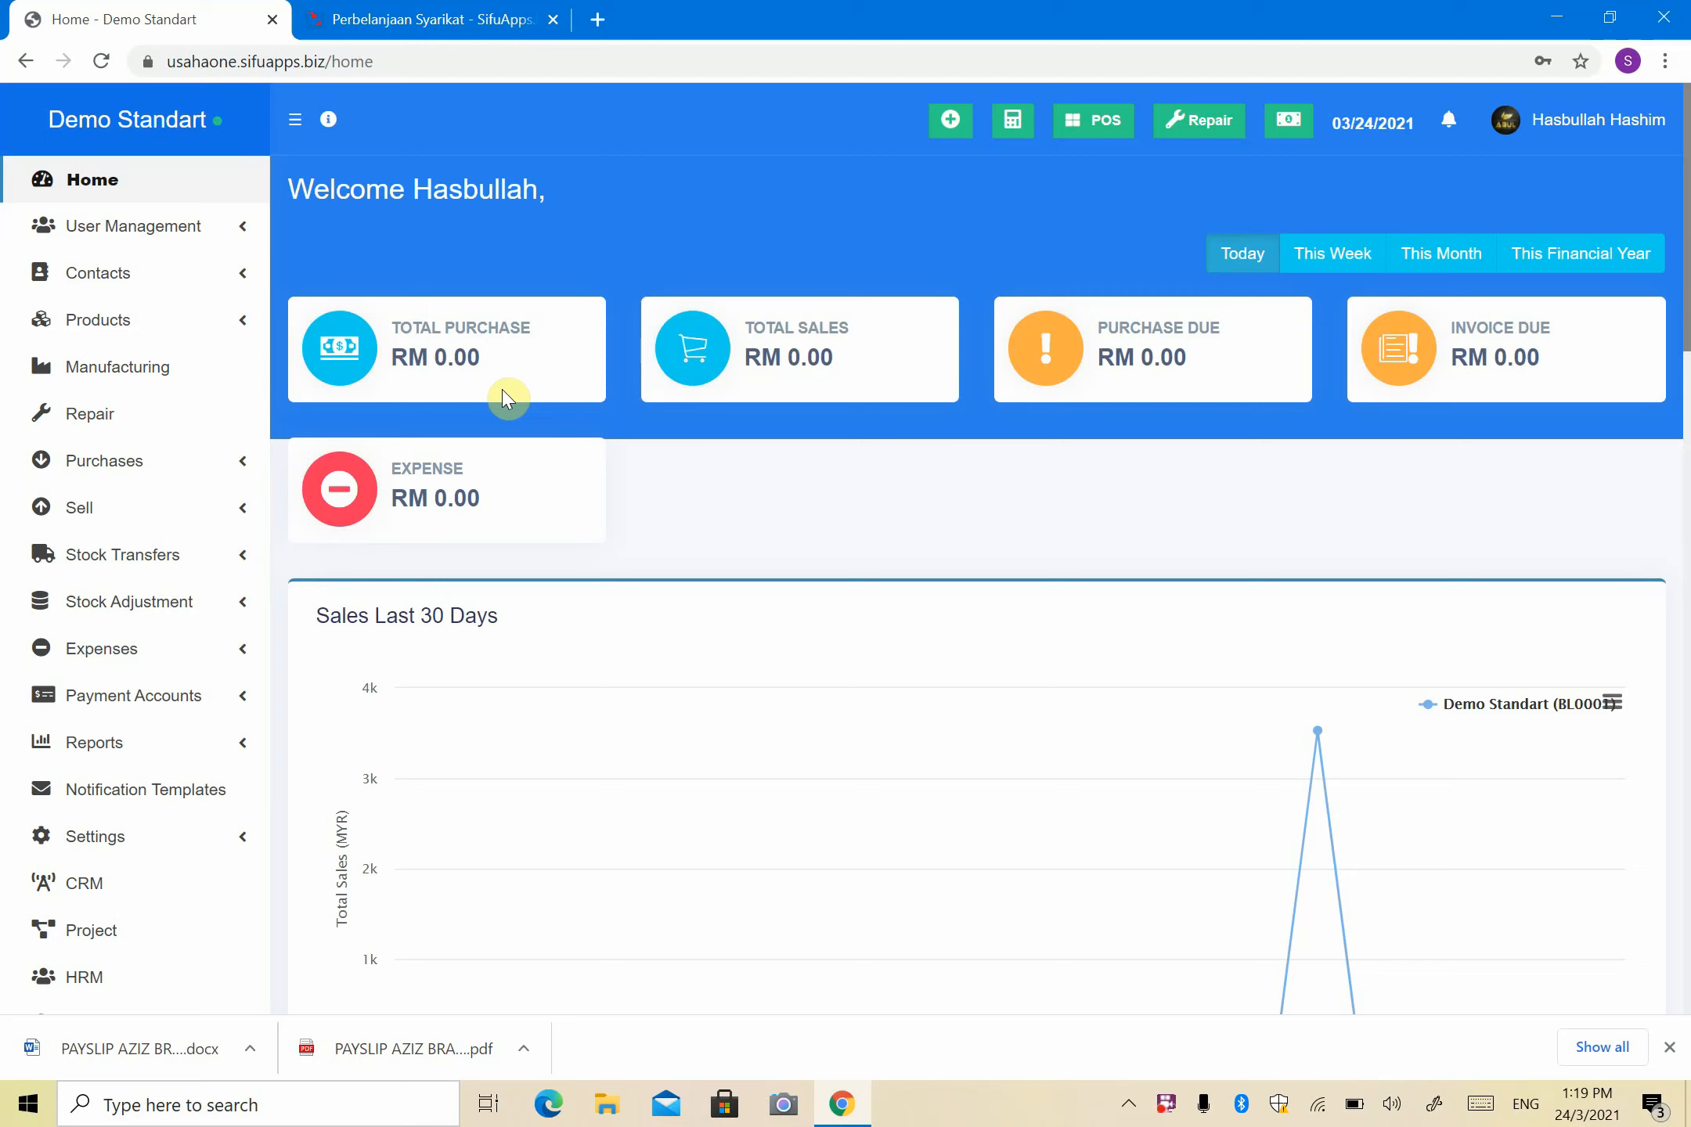
Step: Start a new expense category and name it SEWA KEDAI
left_click(173, 665)
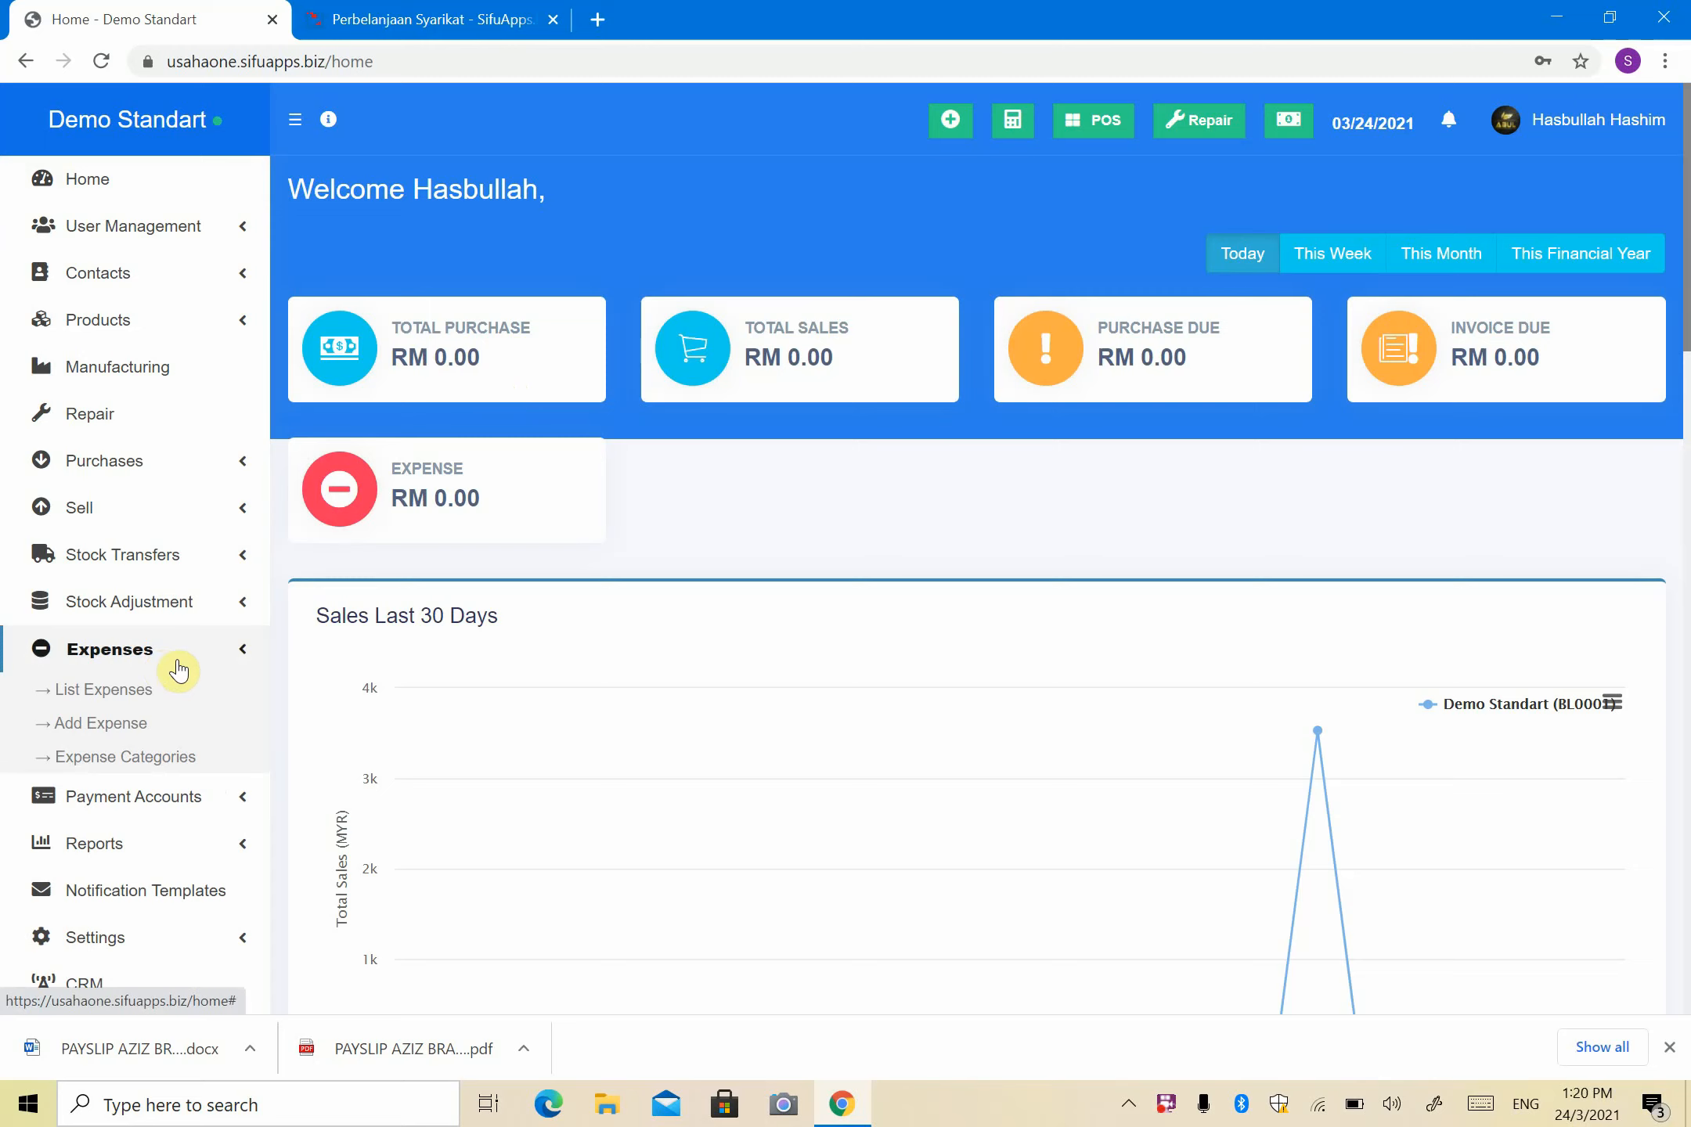
left_click(164, 765)
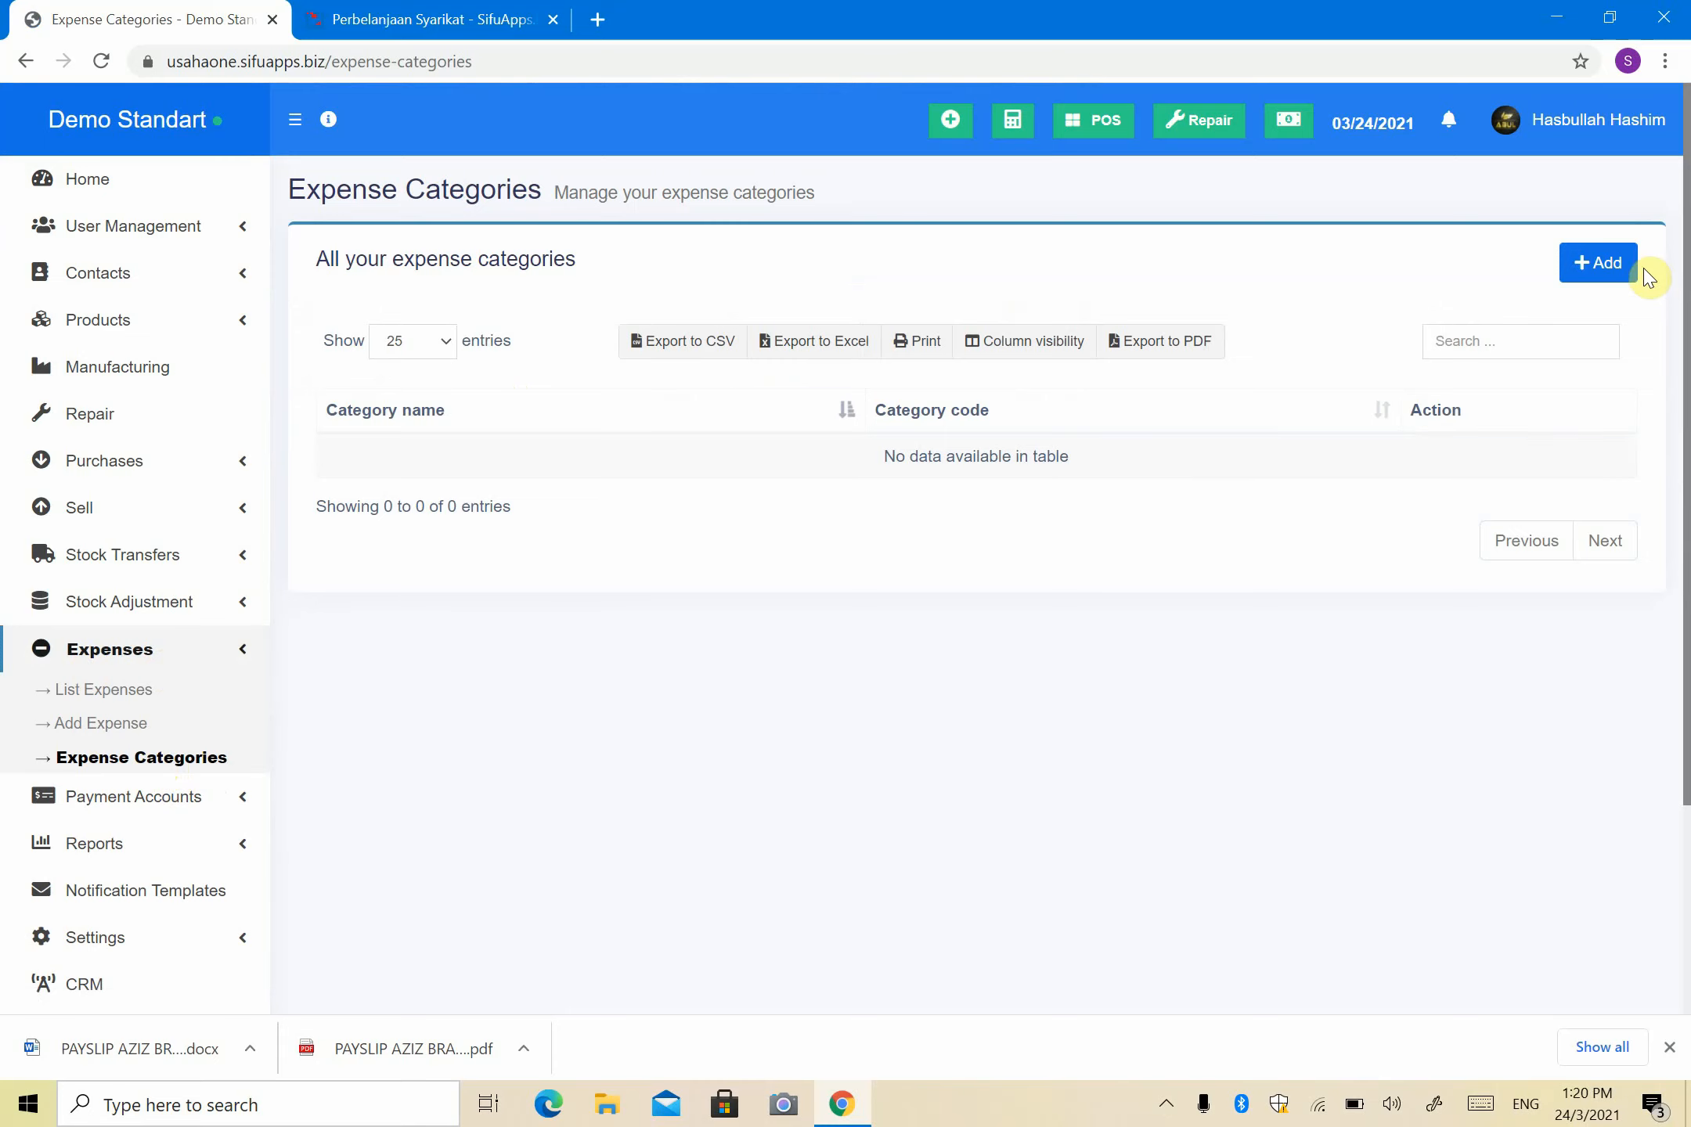
left_click(1612, 266)
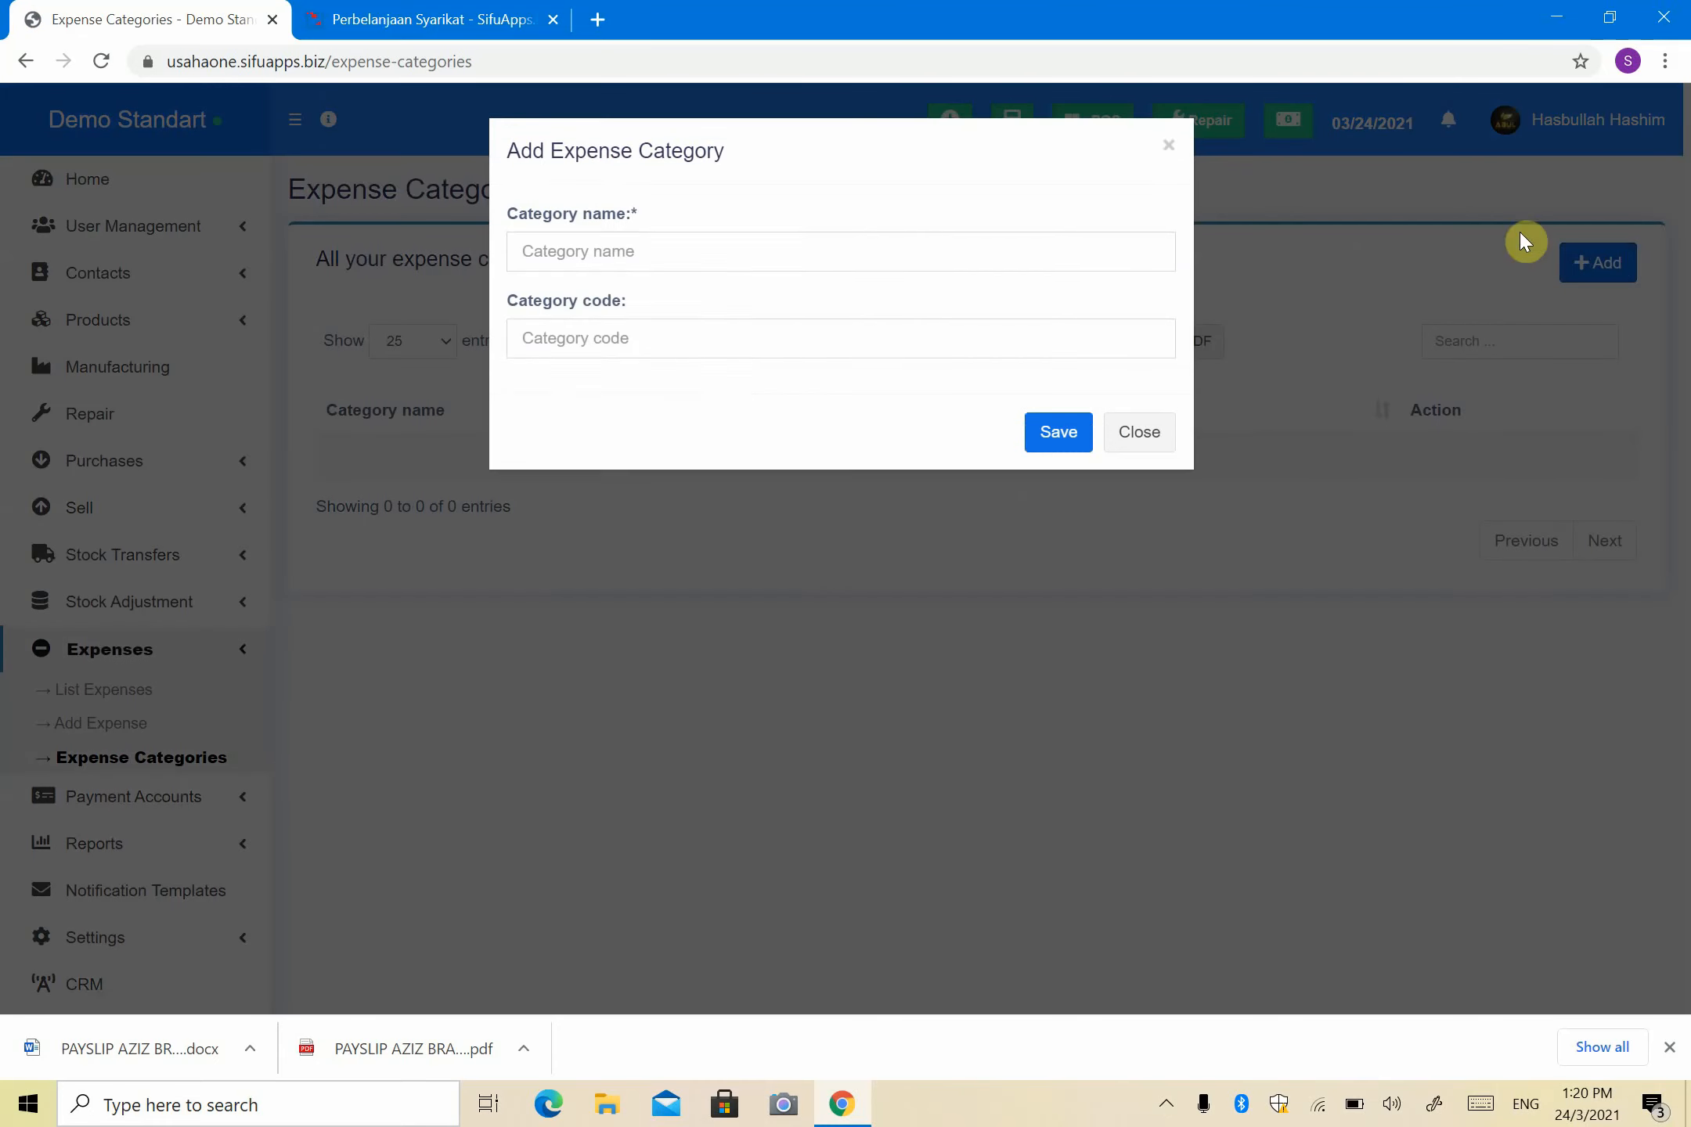
left_click(1032, 248)
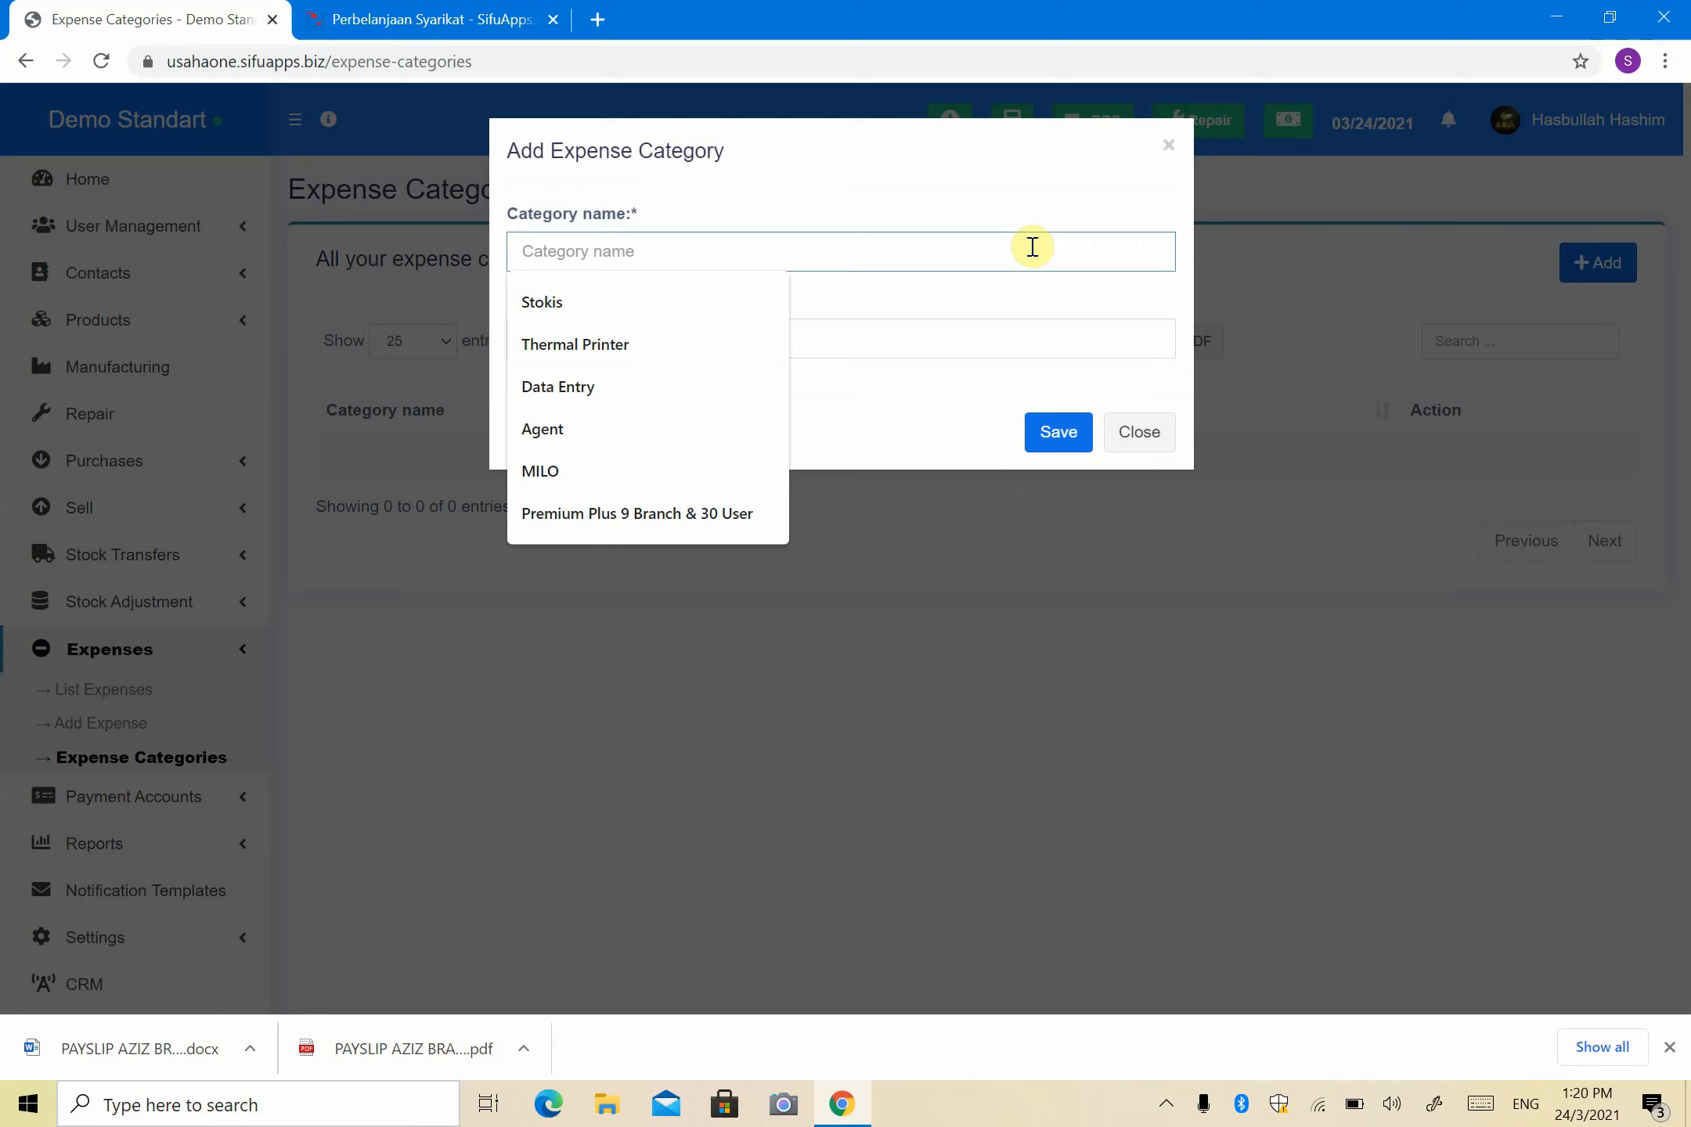
type("se")
key("BackSpace")
key("BackSpace")
type("SE")
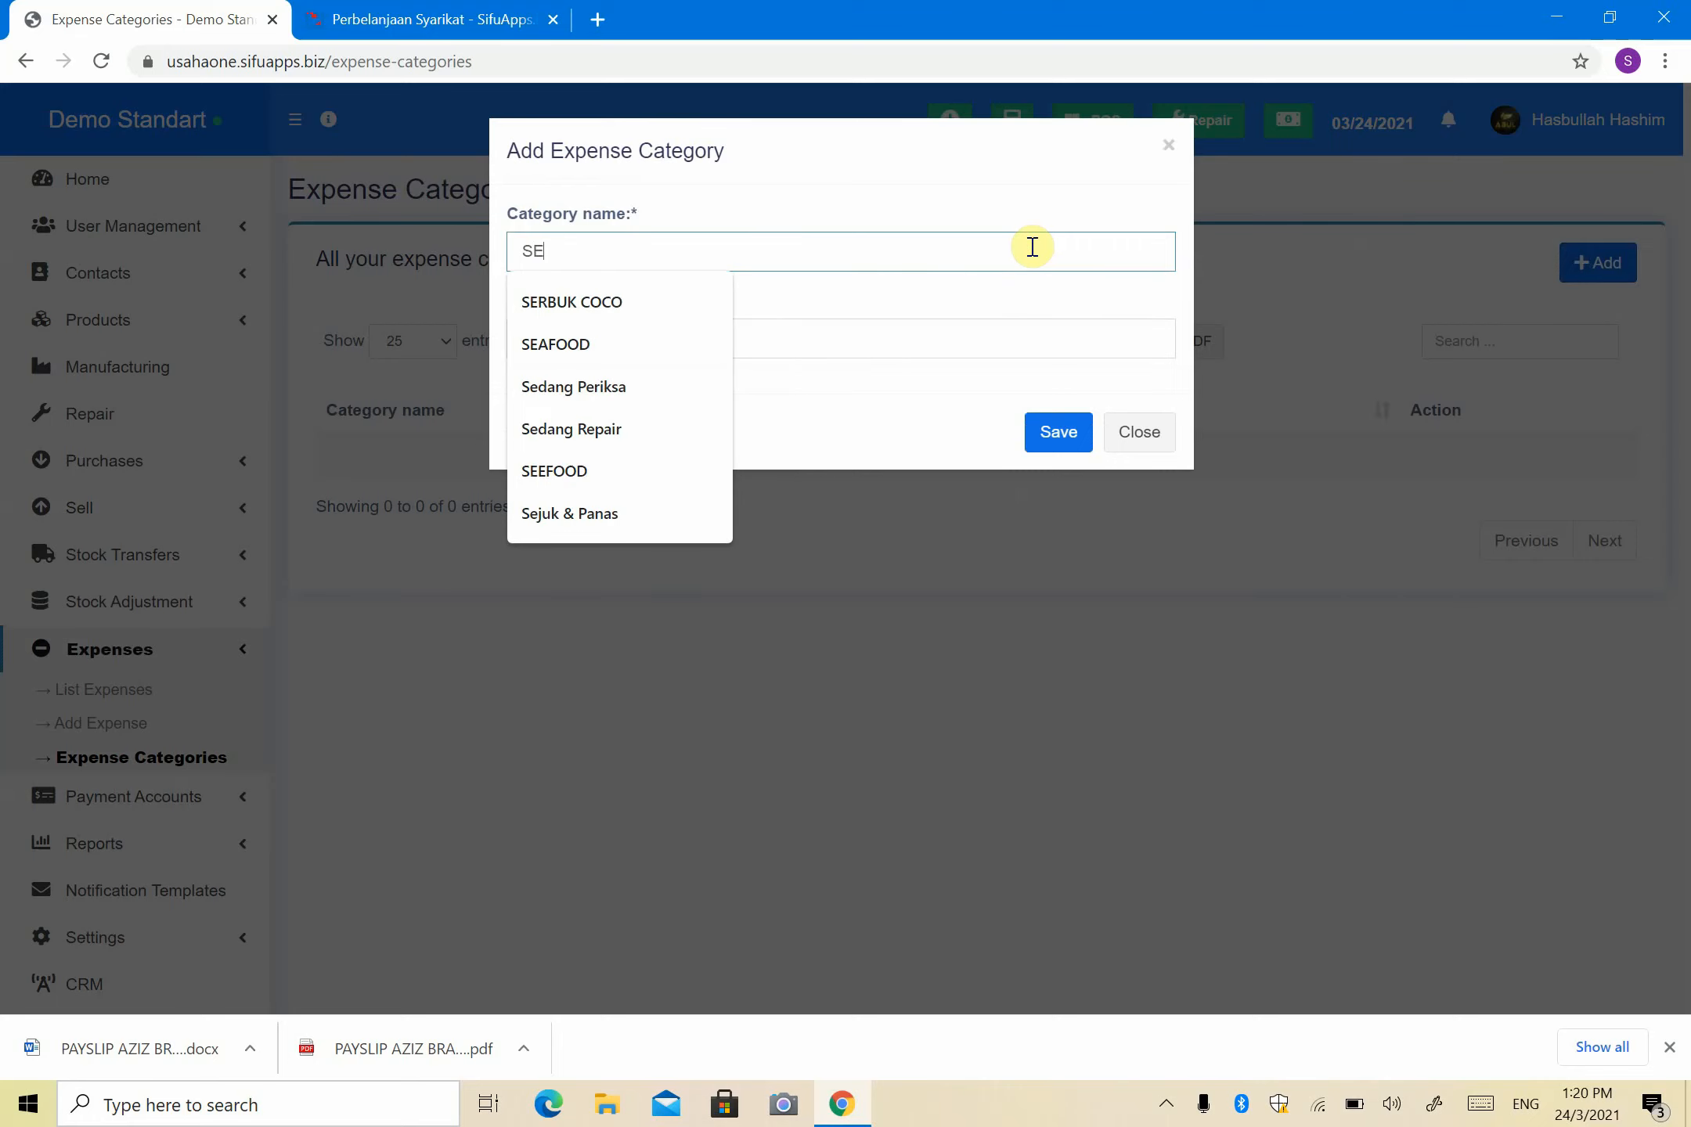
type("WA")
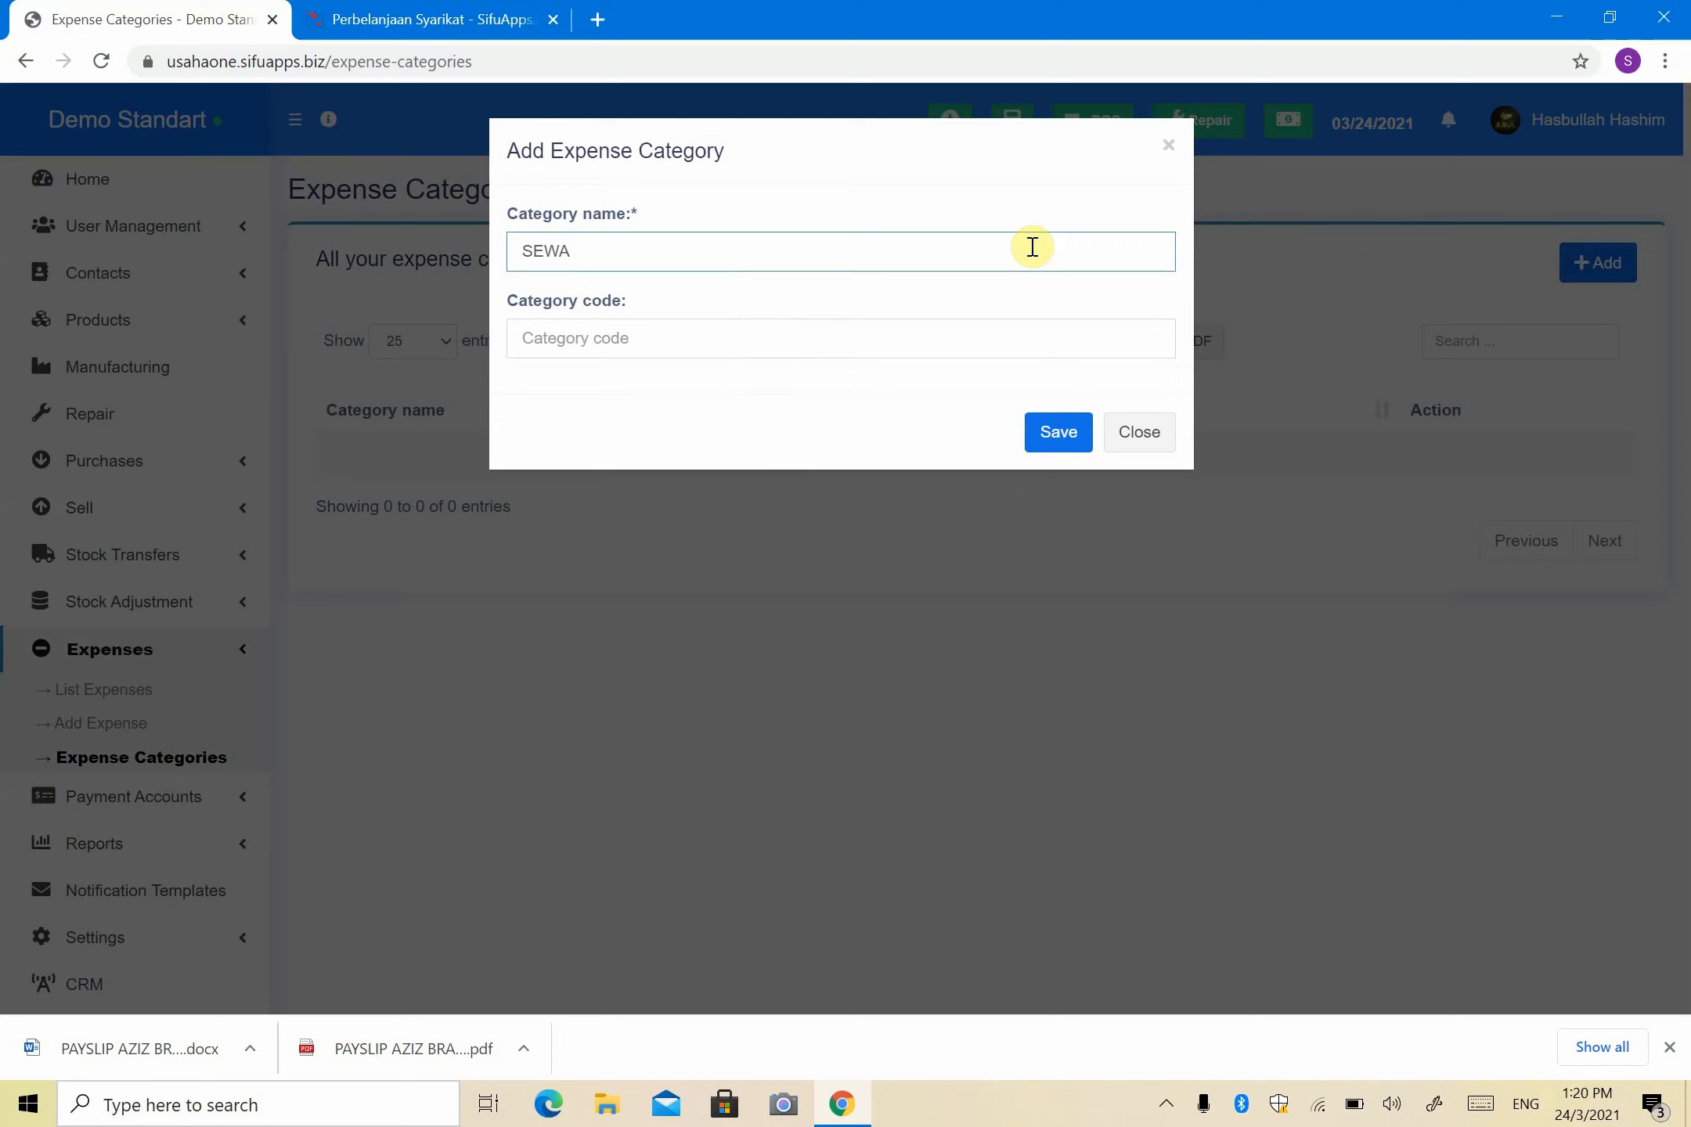
type("KEDAI")
Step: Give the new expense category the code KOS TETAP and save it
left_click(908, 321)
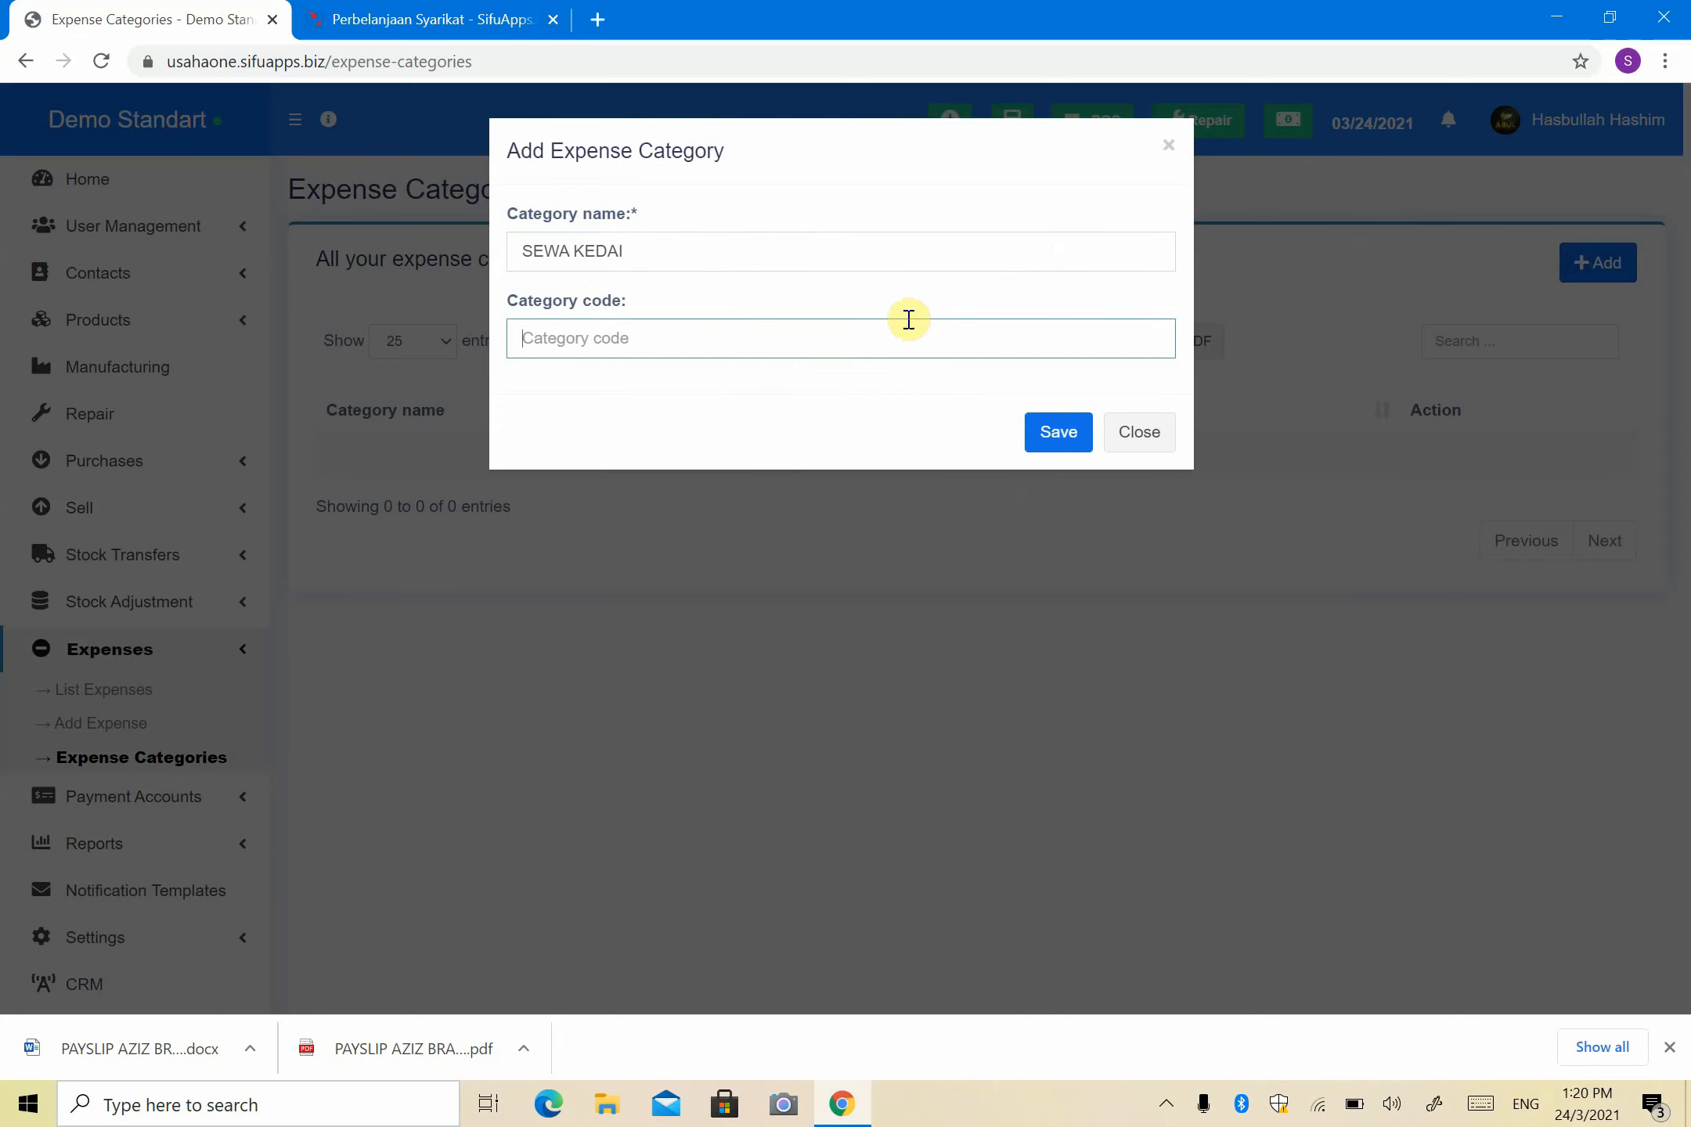
type("KOSN")
key("BackSpace")
type("TETAP")
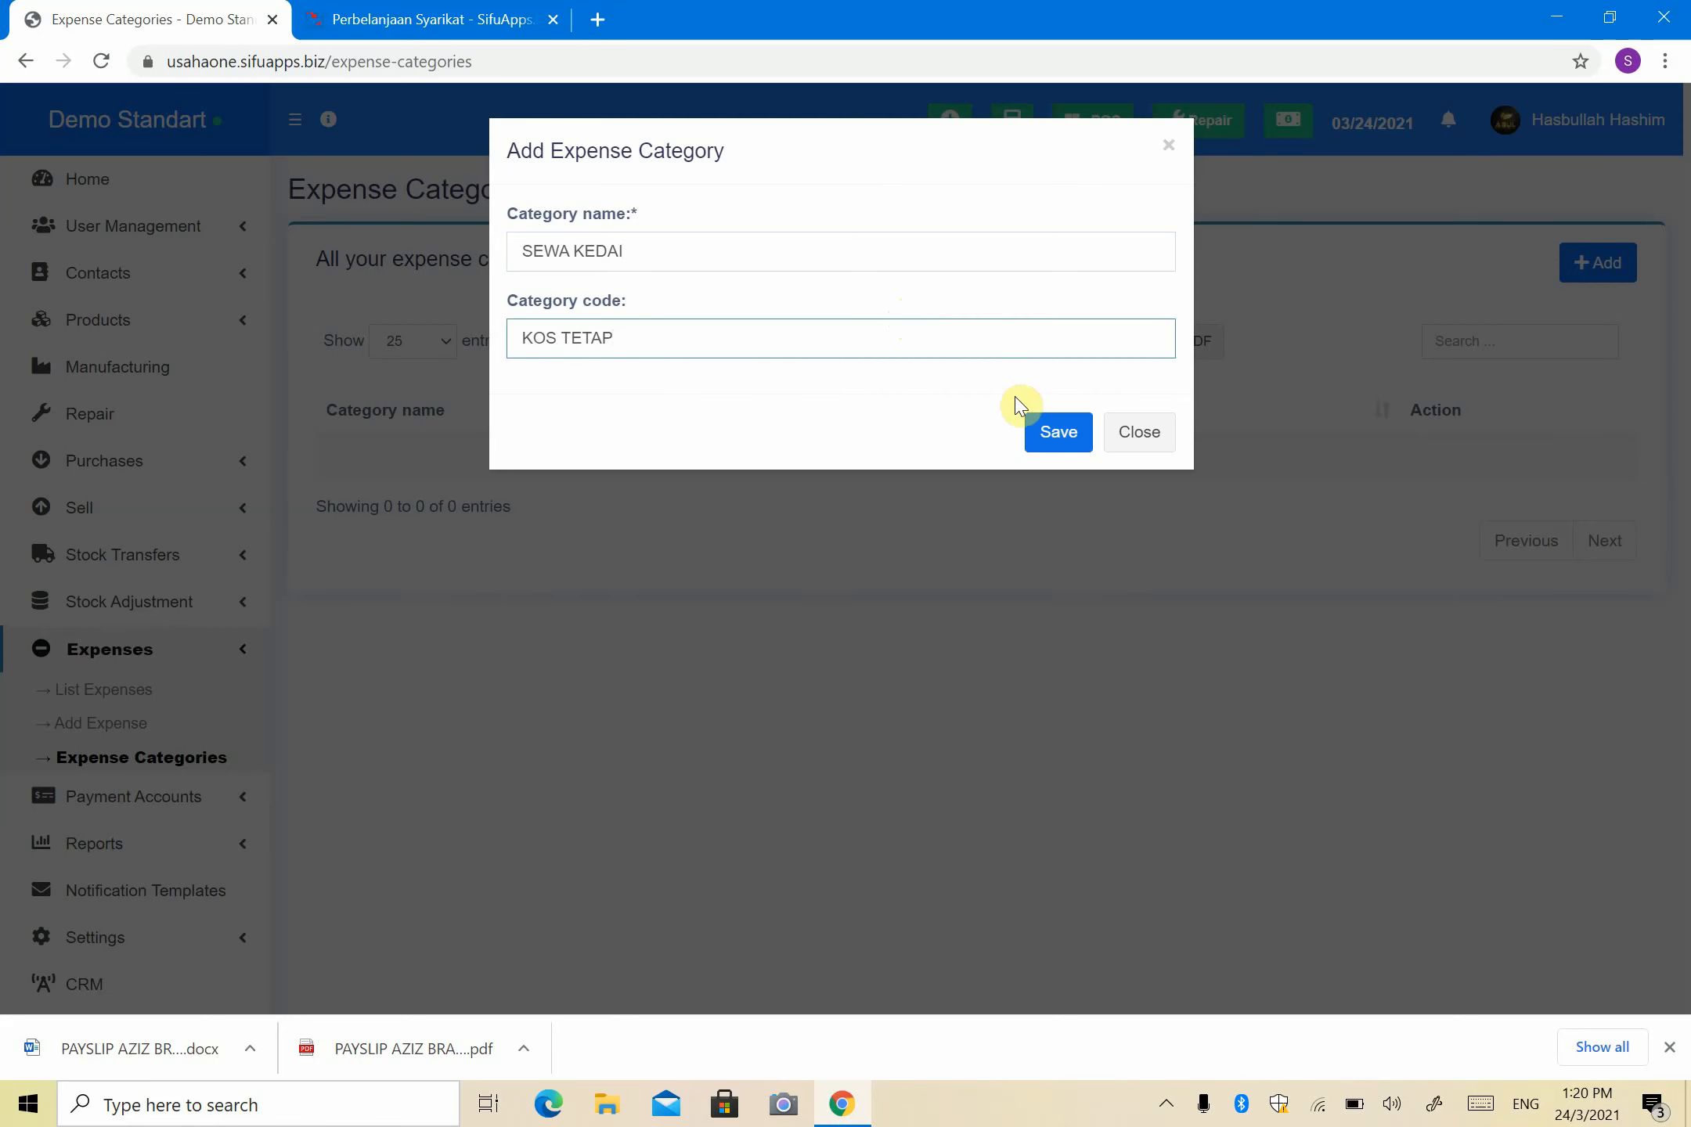
left_click(1049, 440)
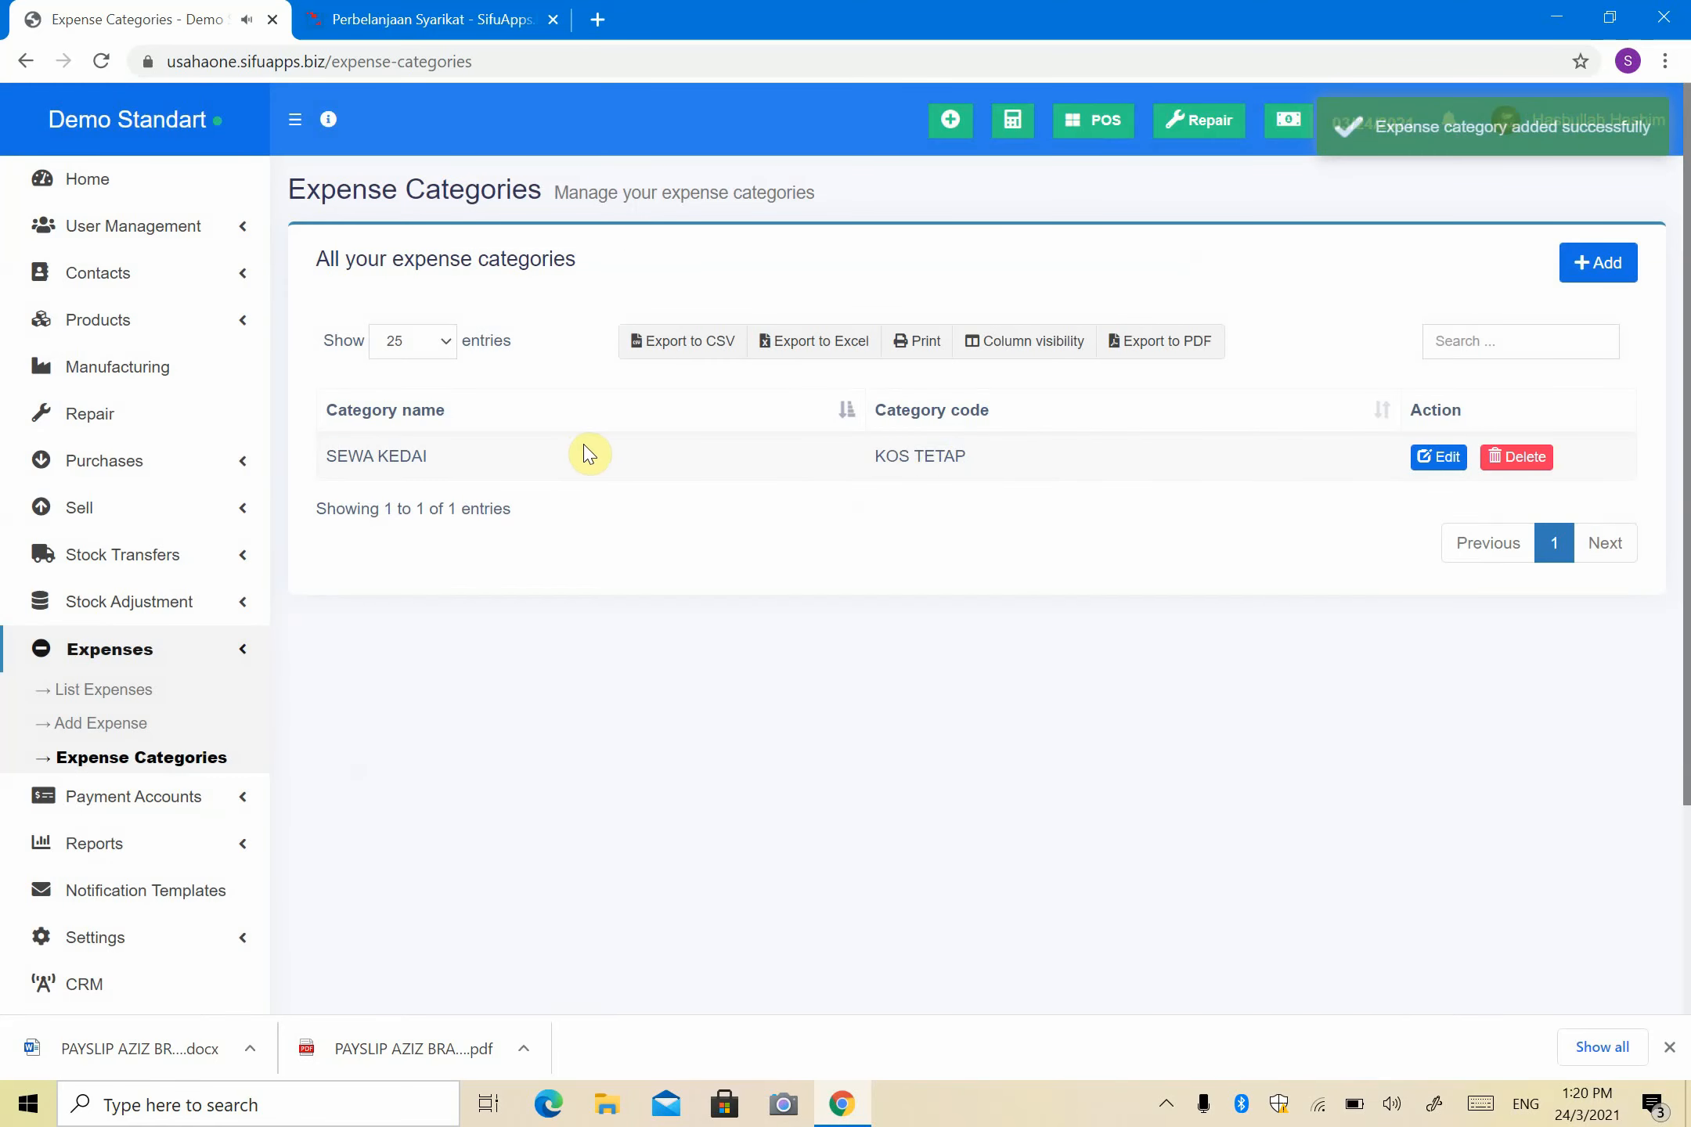
Step: Start a new expense for business location Demo Standart (BL0001) with the expense category SEWA KEDAI
left_click(134, 732)
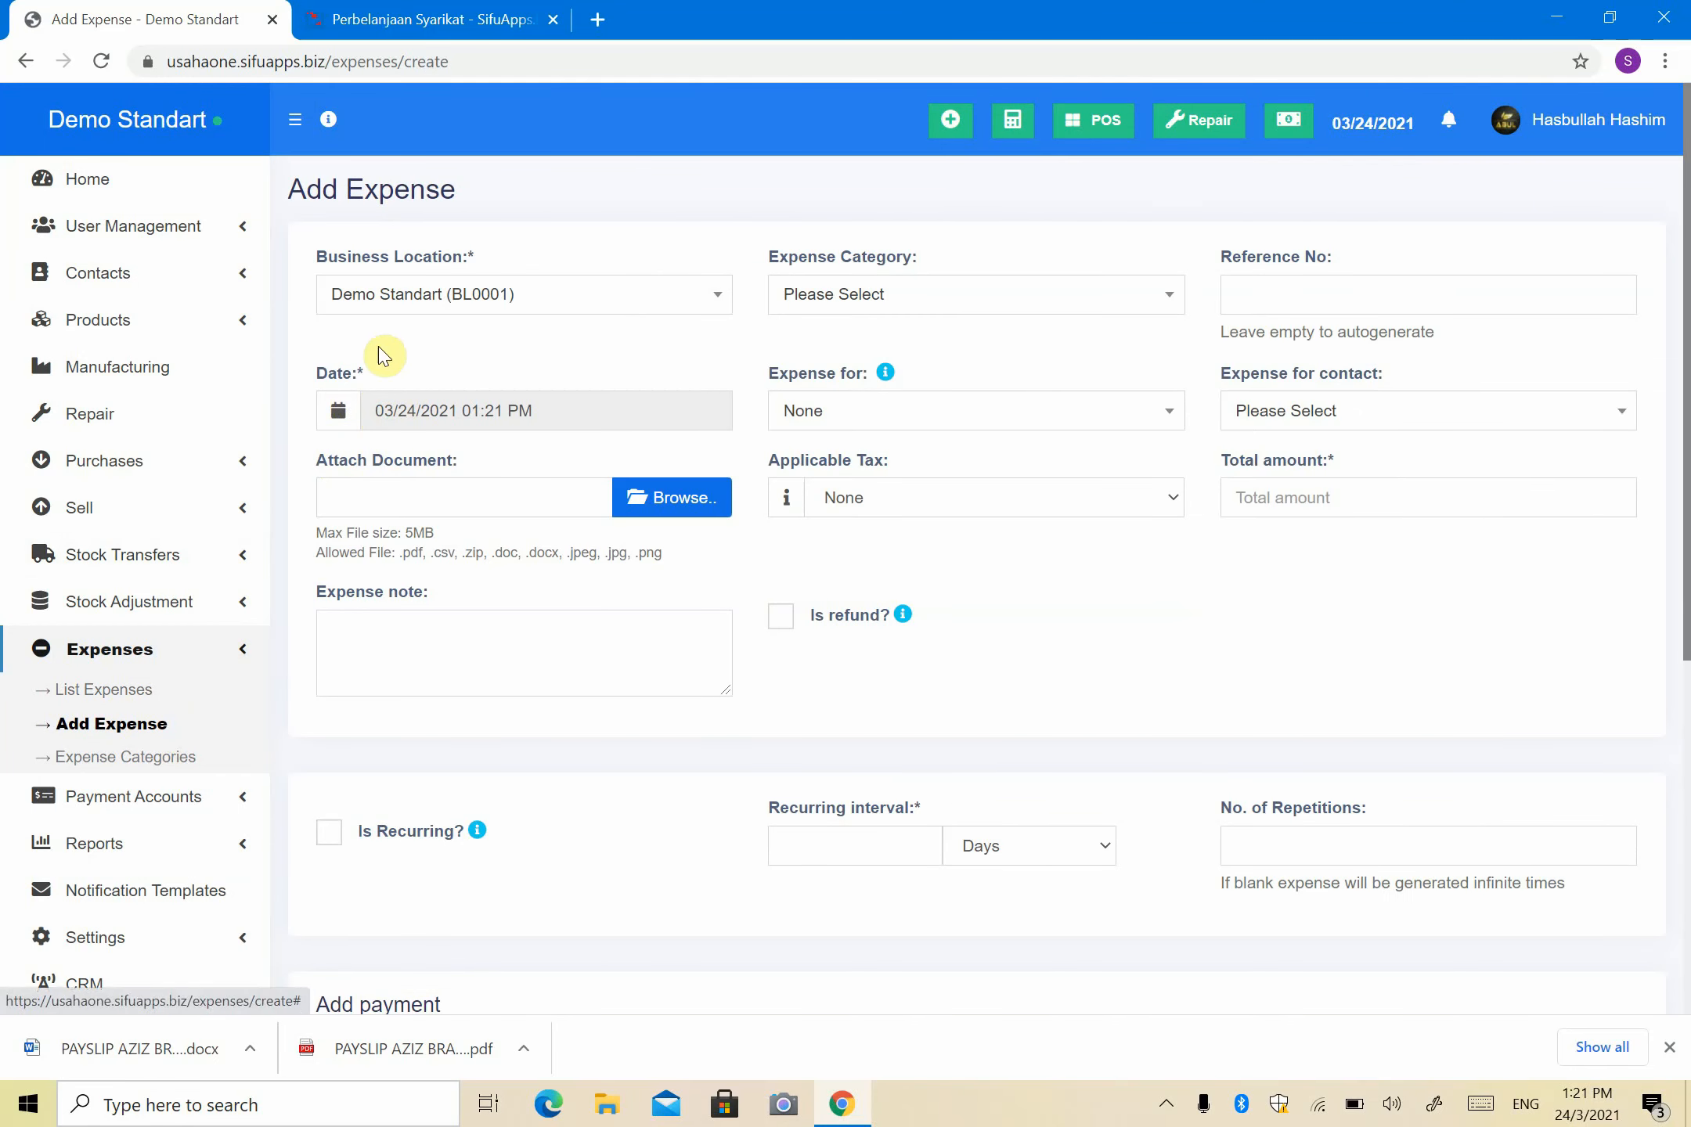
left_click(441, 304)
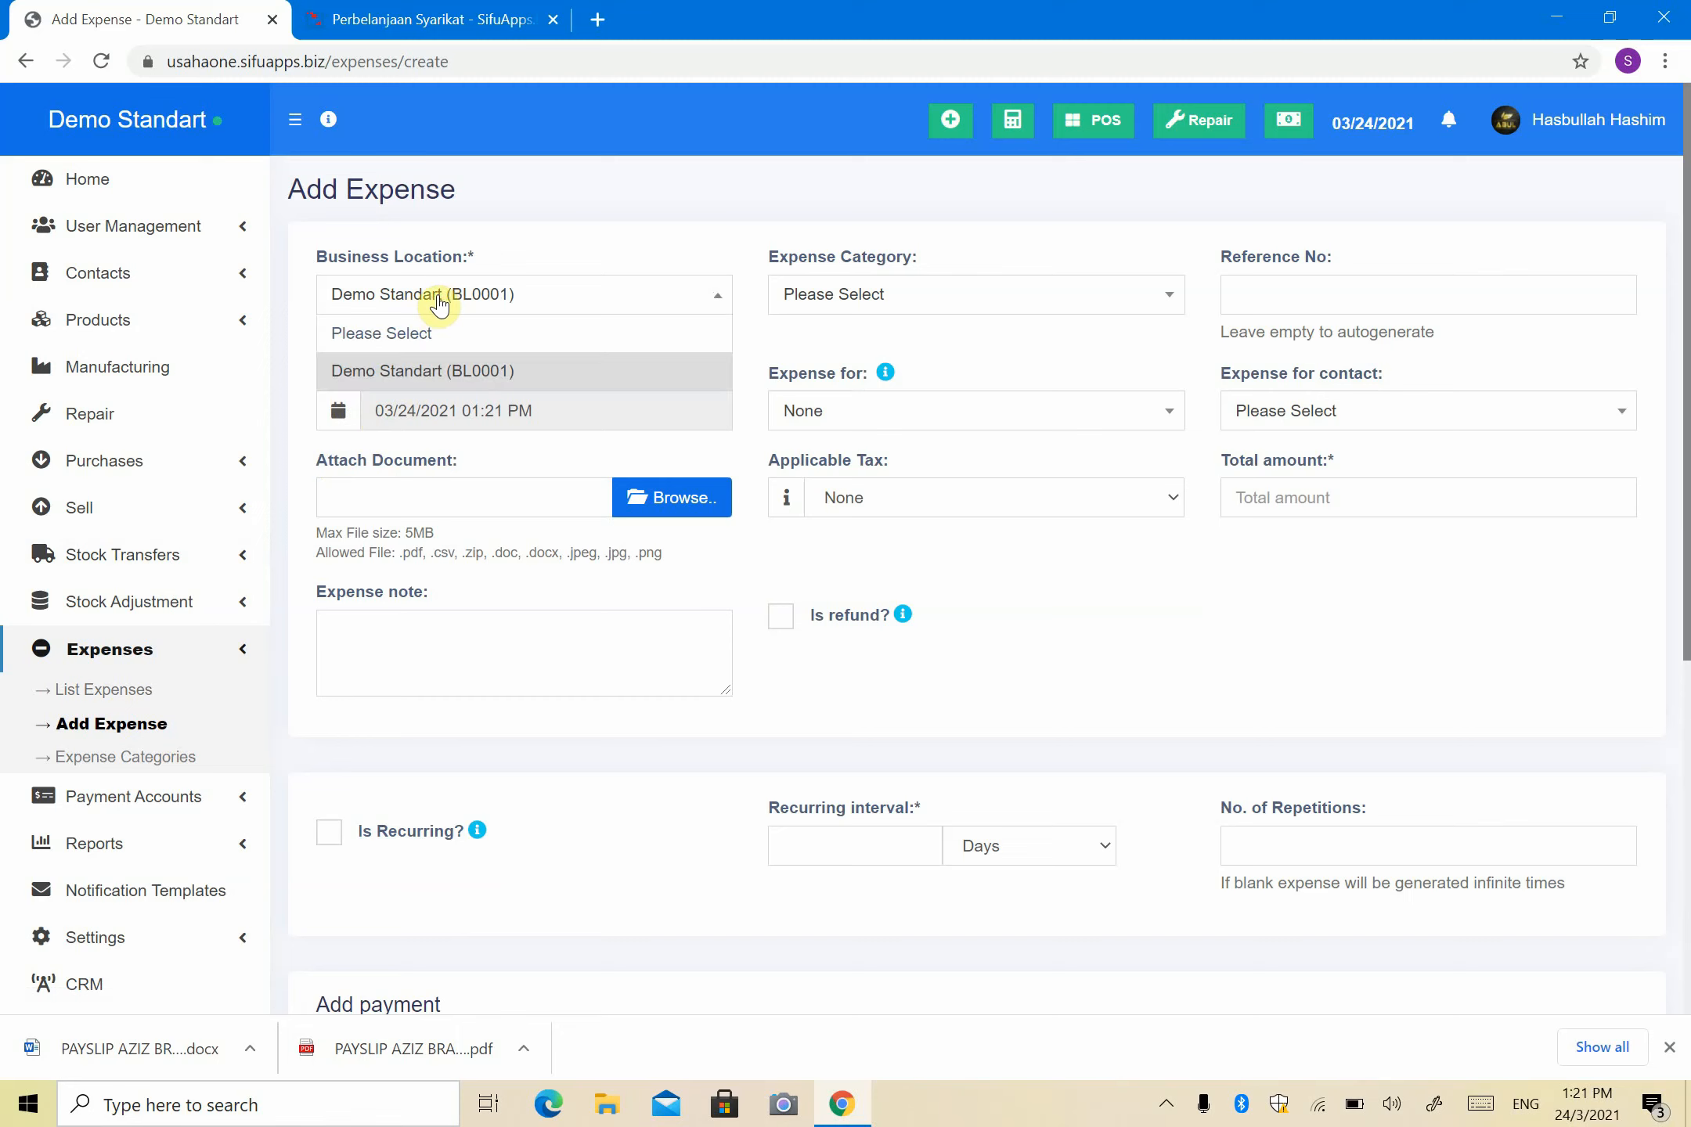
left_click(435, 371)
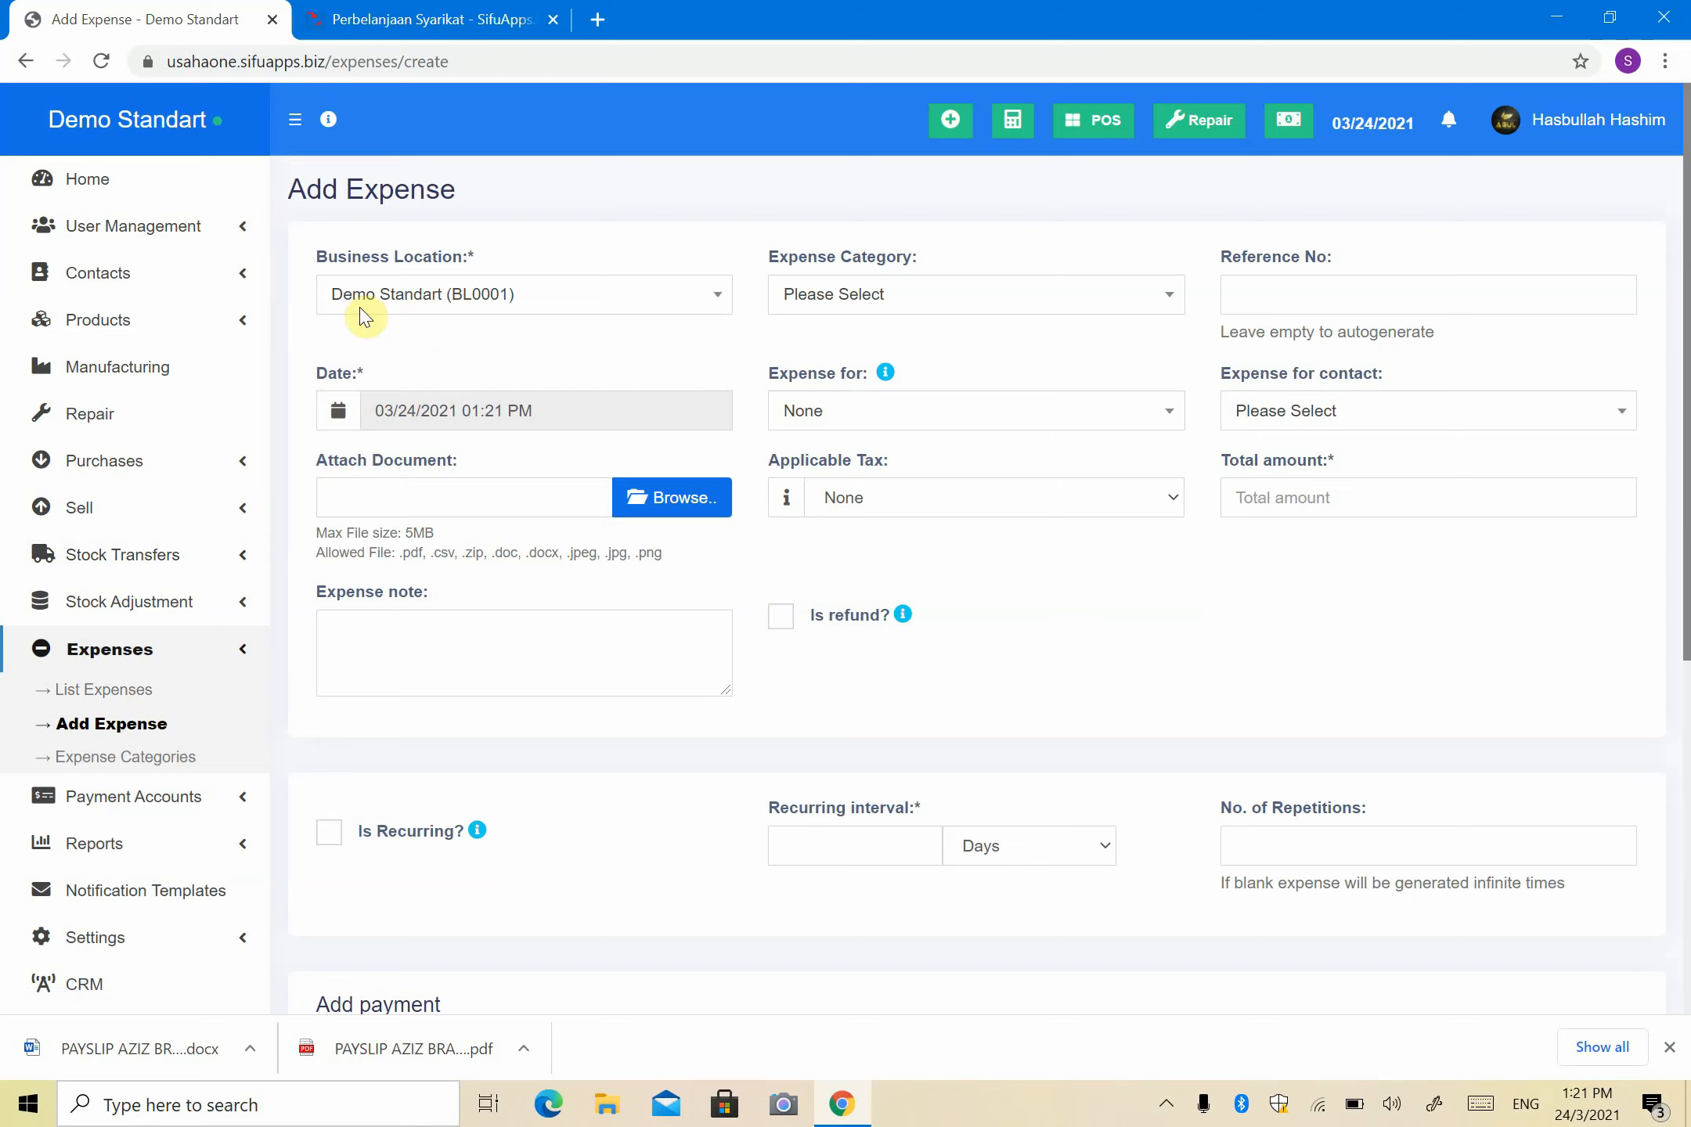
left_click(876, 298)
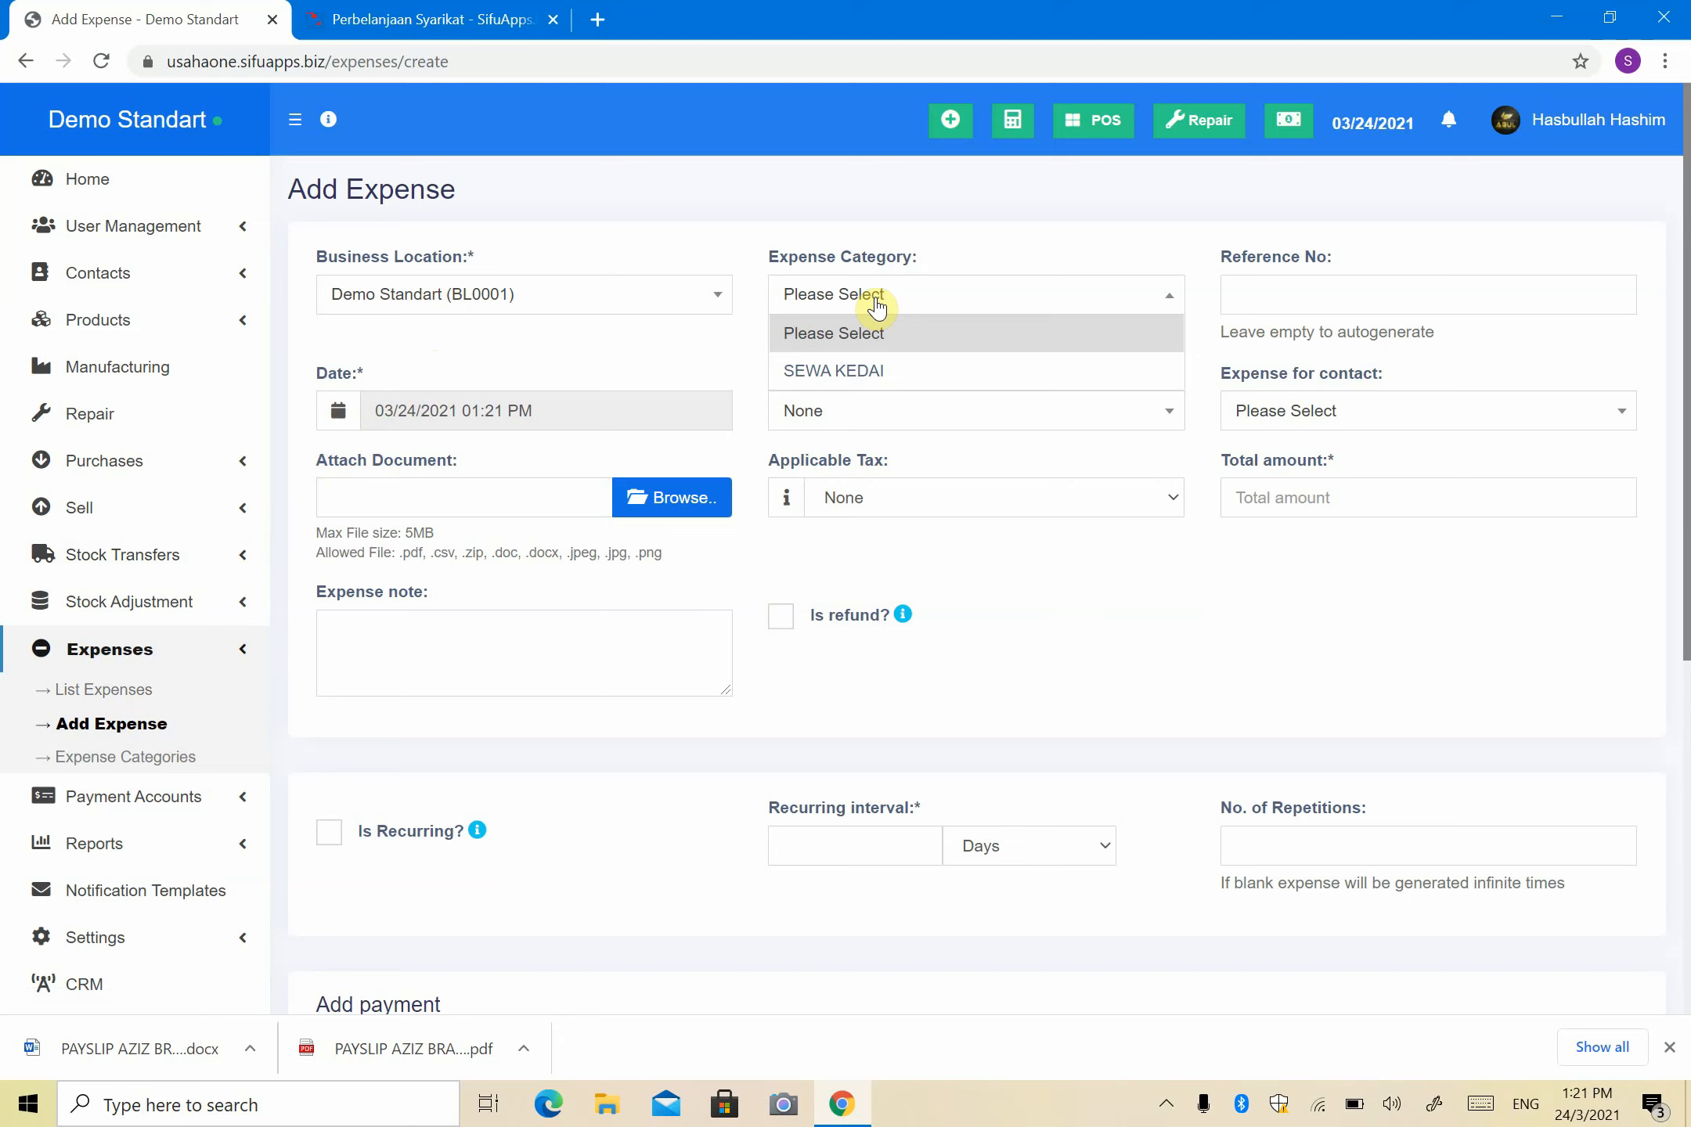
left_click(874, 369)
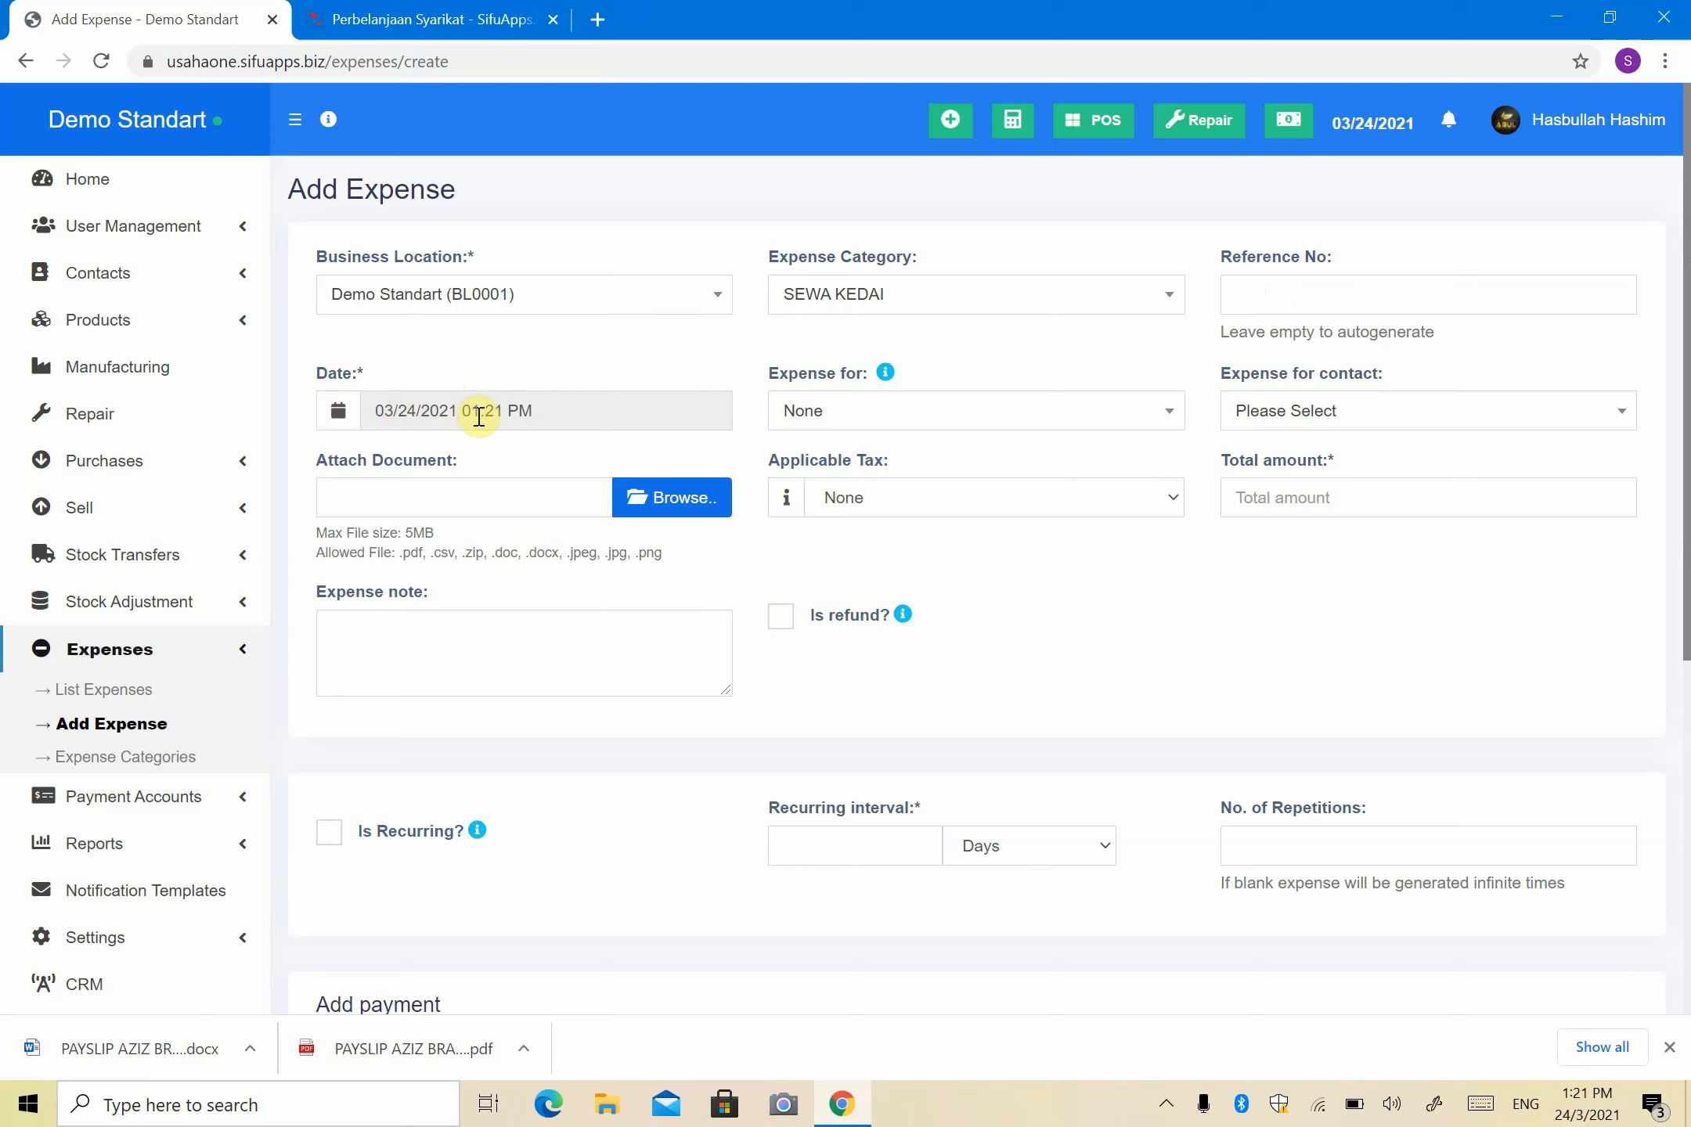
Step: Look through the expense form's choices for the related user, the contact and the applicable tax
left_click(863, 415)
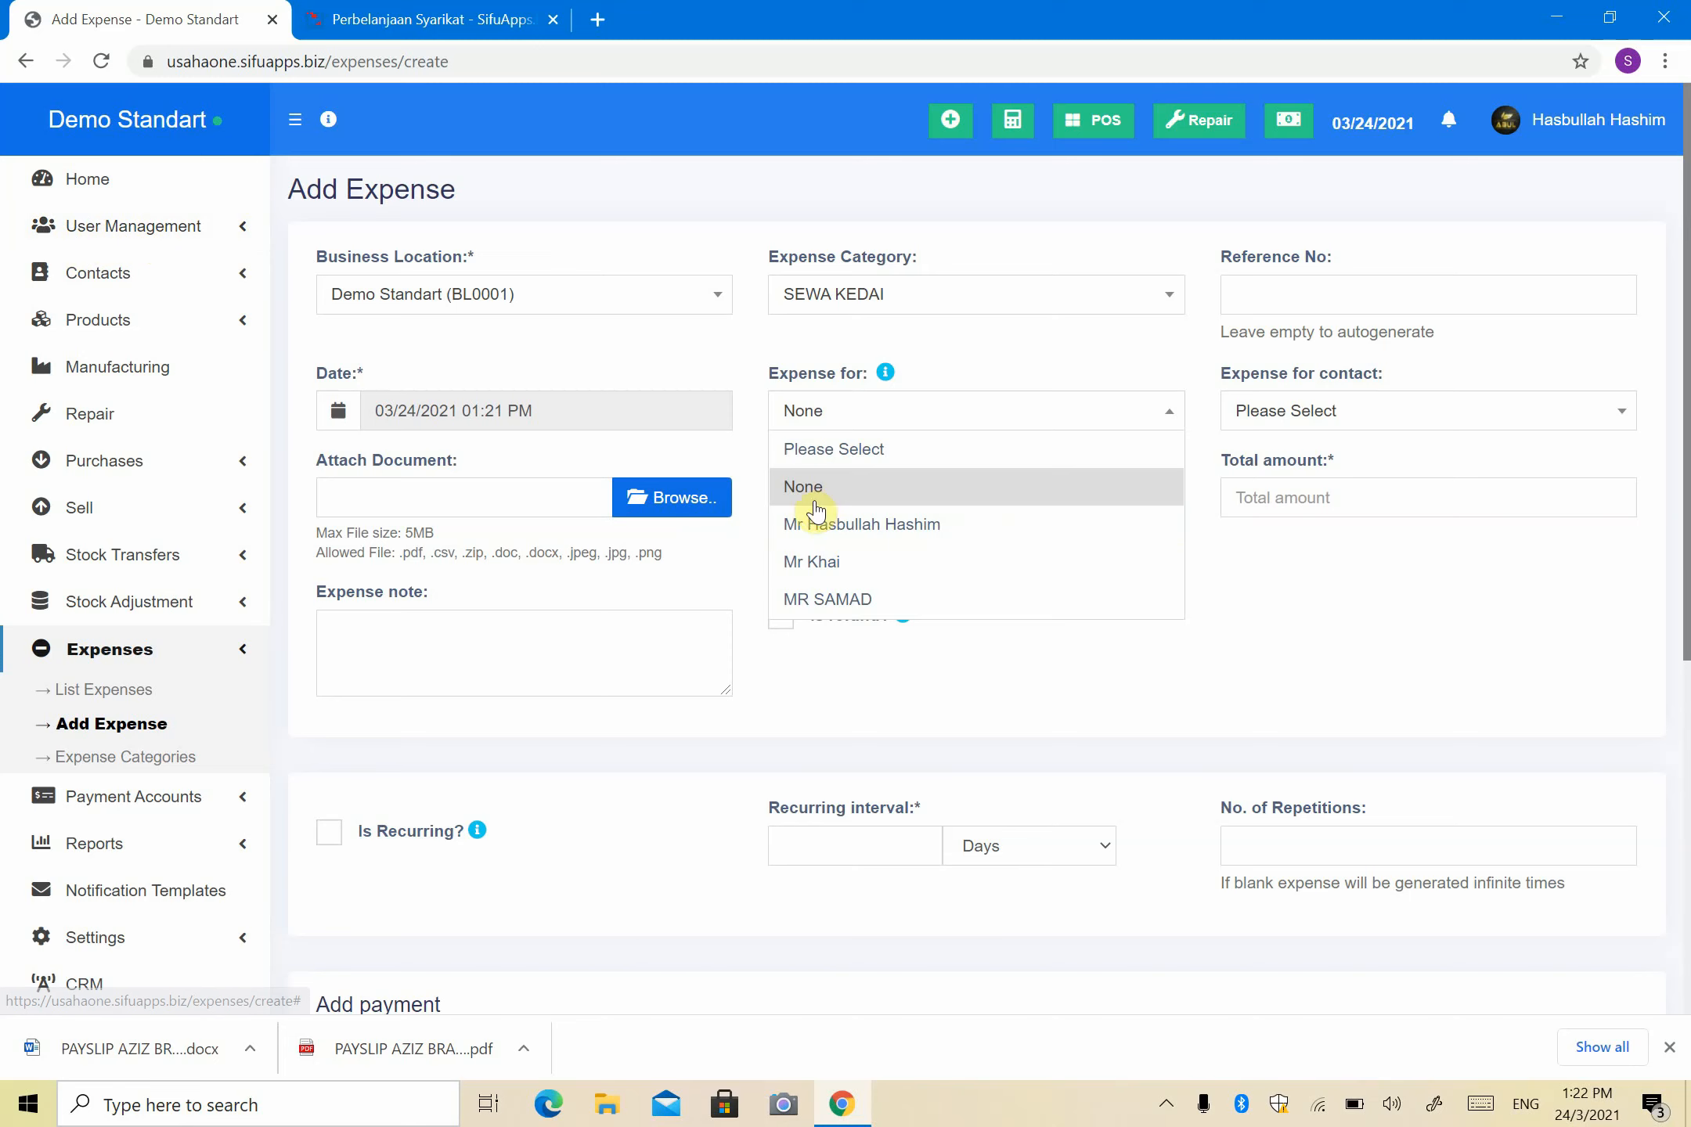
left_click(861, 425)
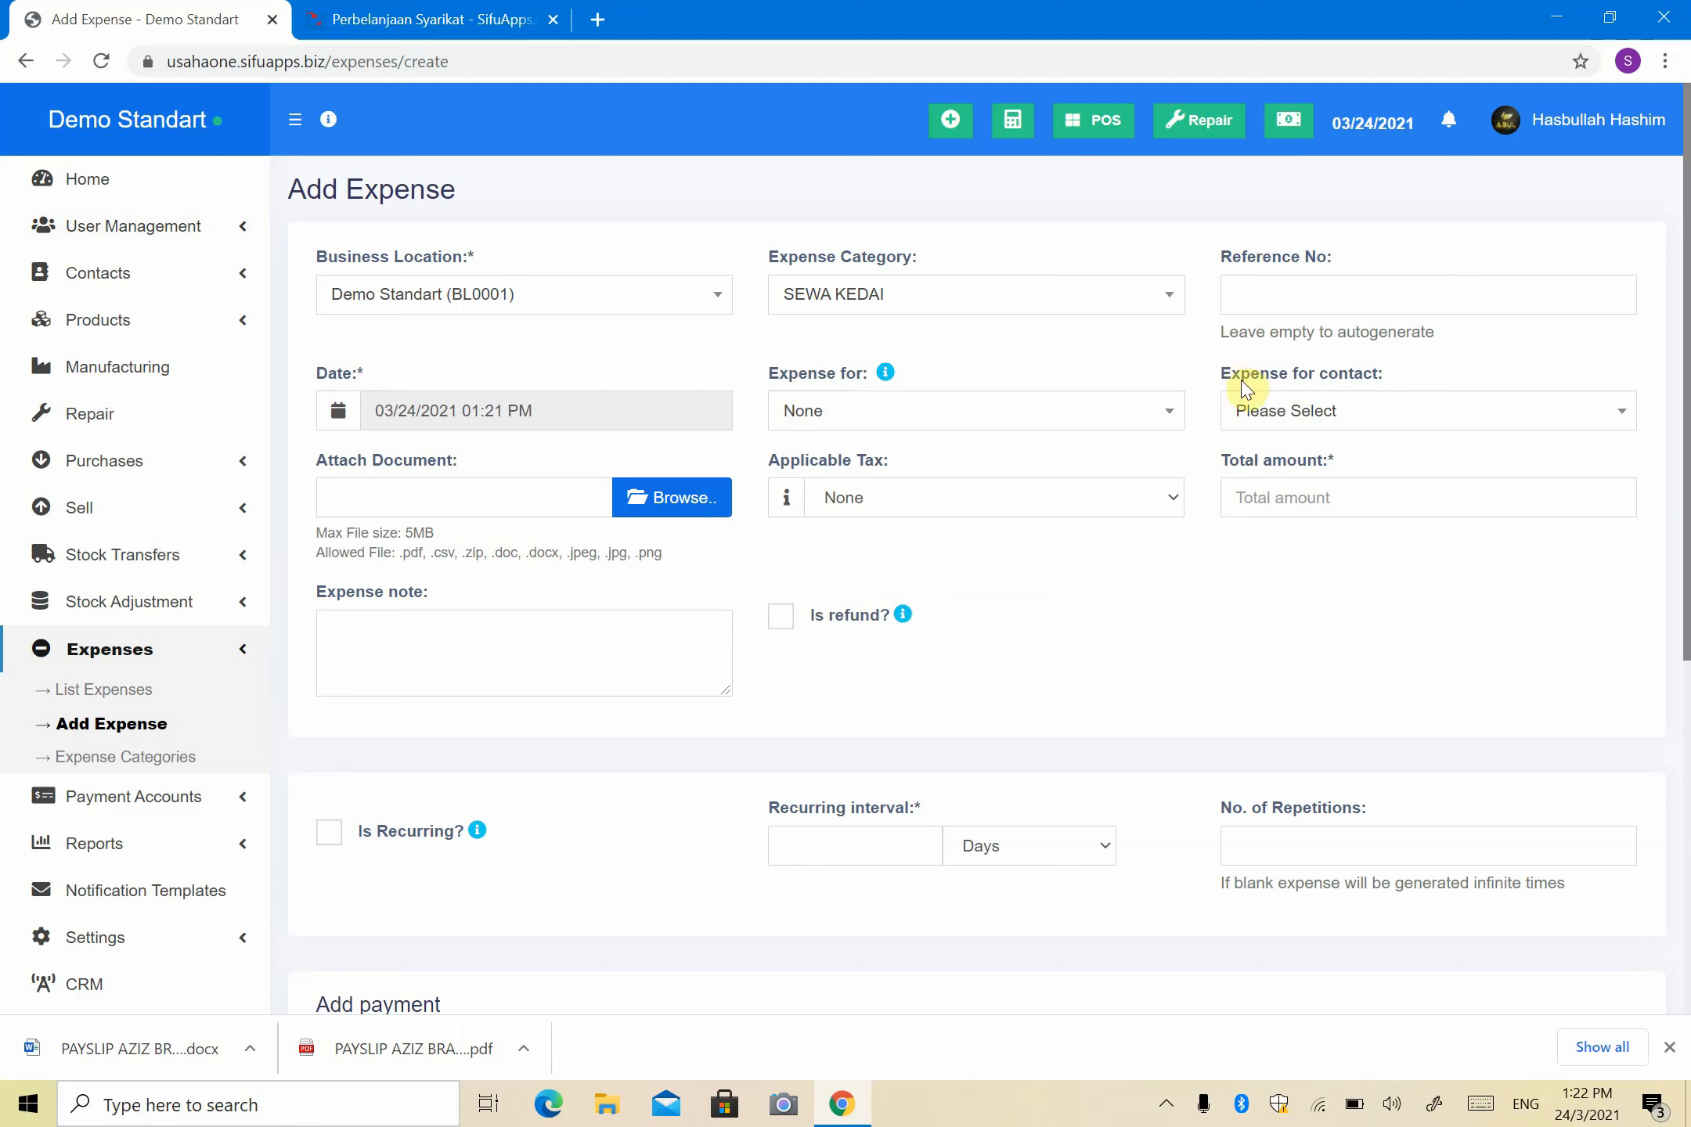
left_click(1270, 421)
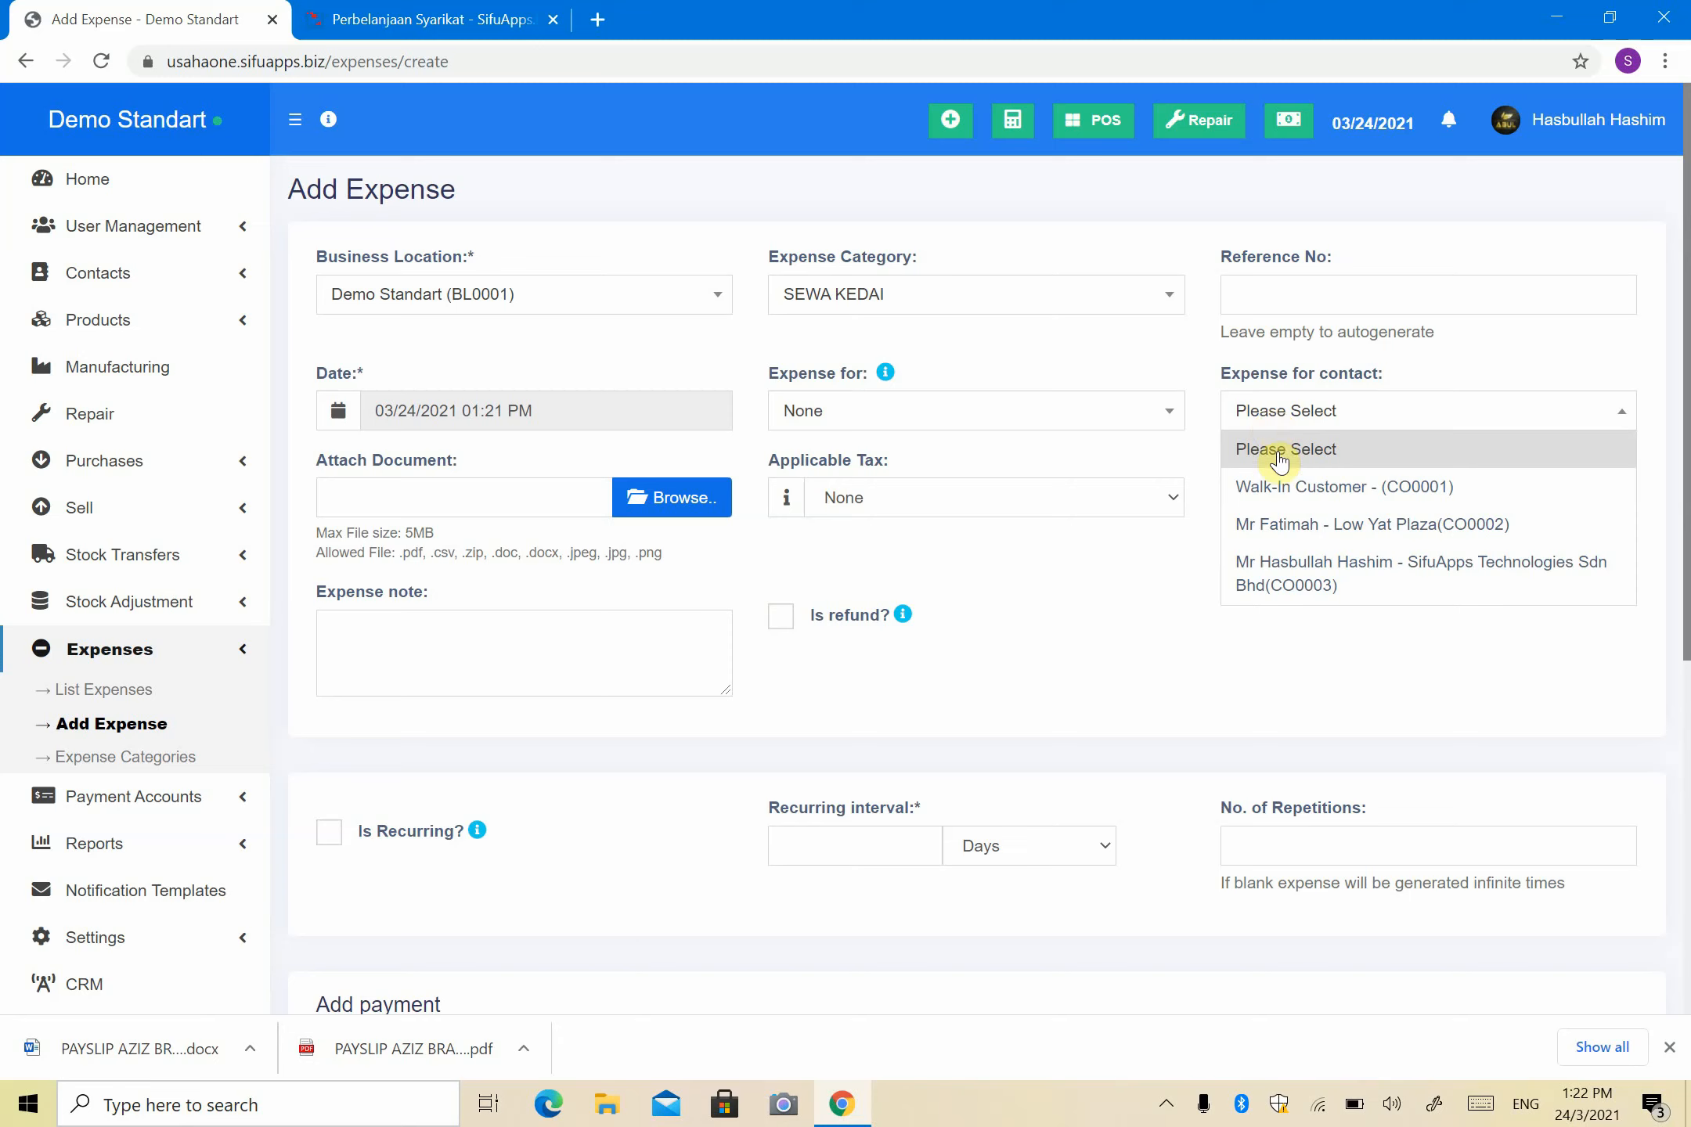
left_click(1183, 575)
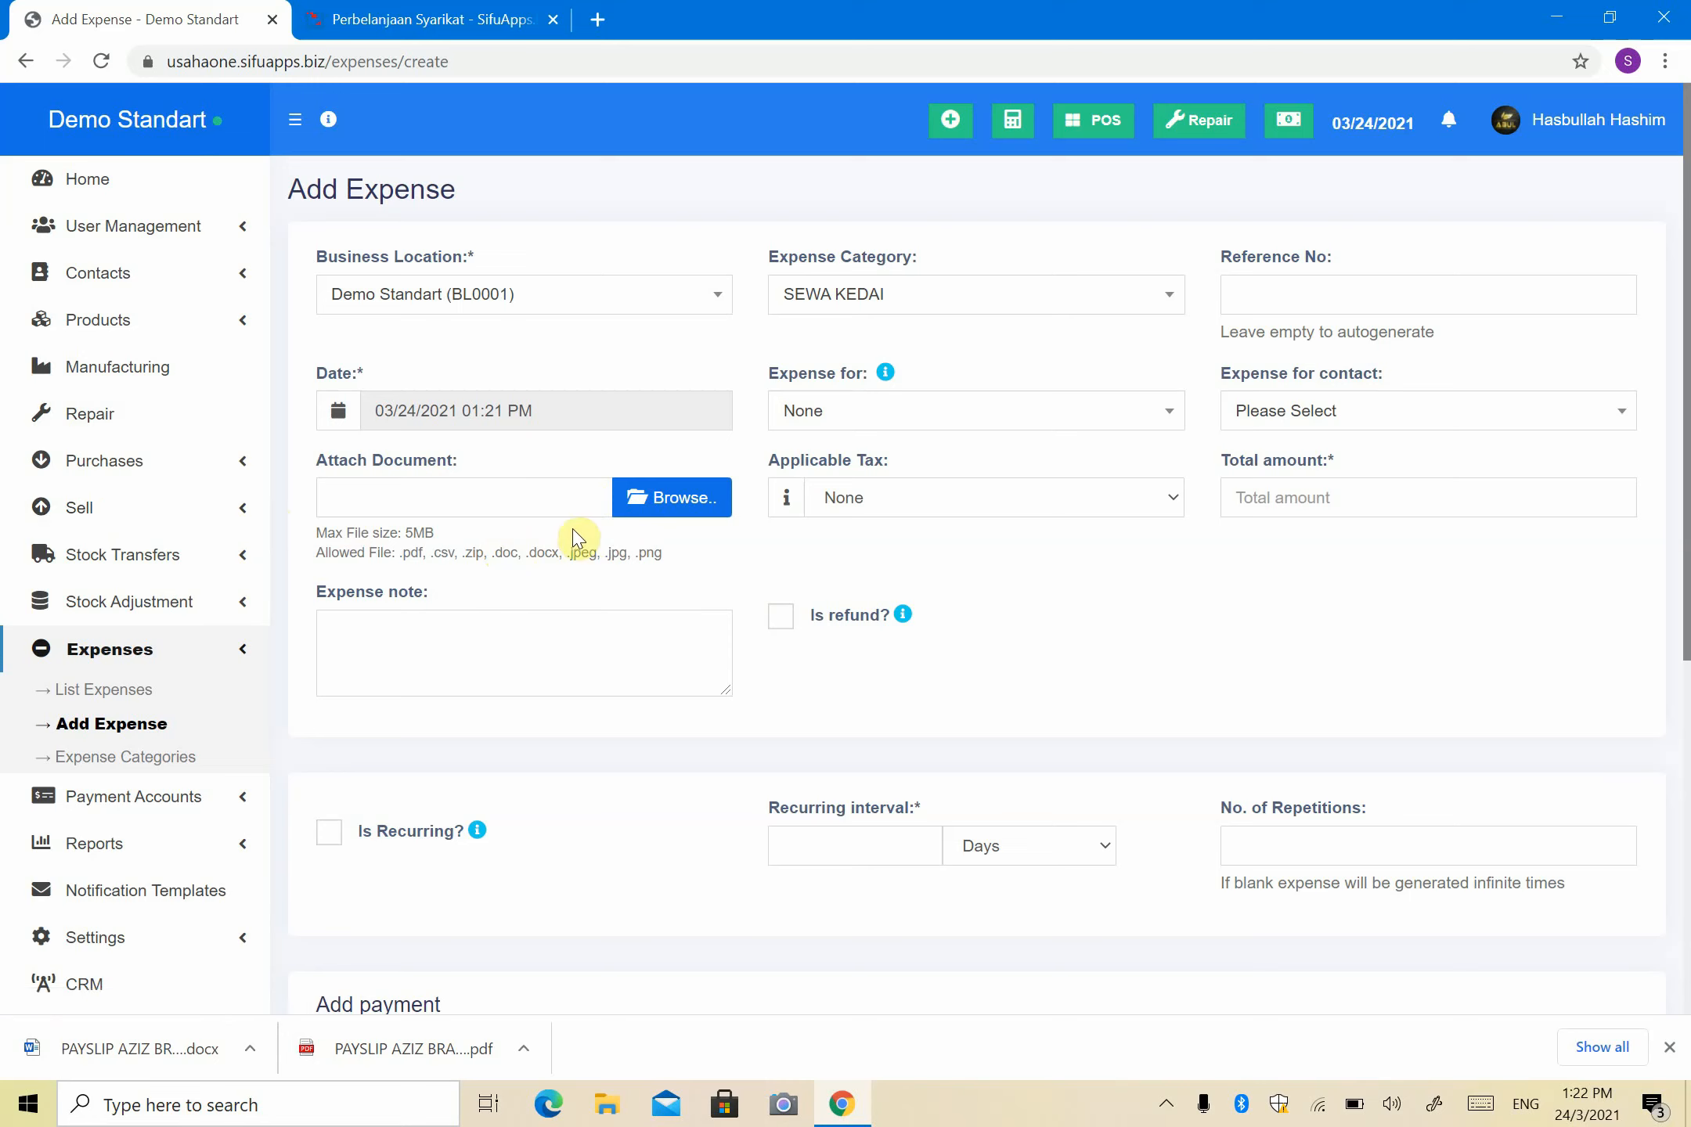
left_click(845, 513)
left_click(897, 513)
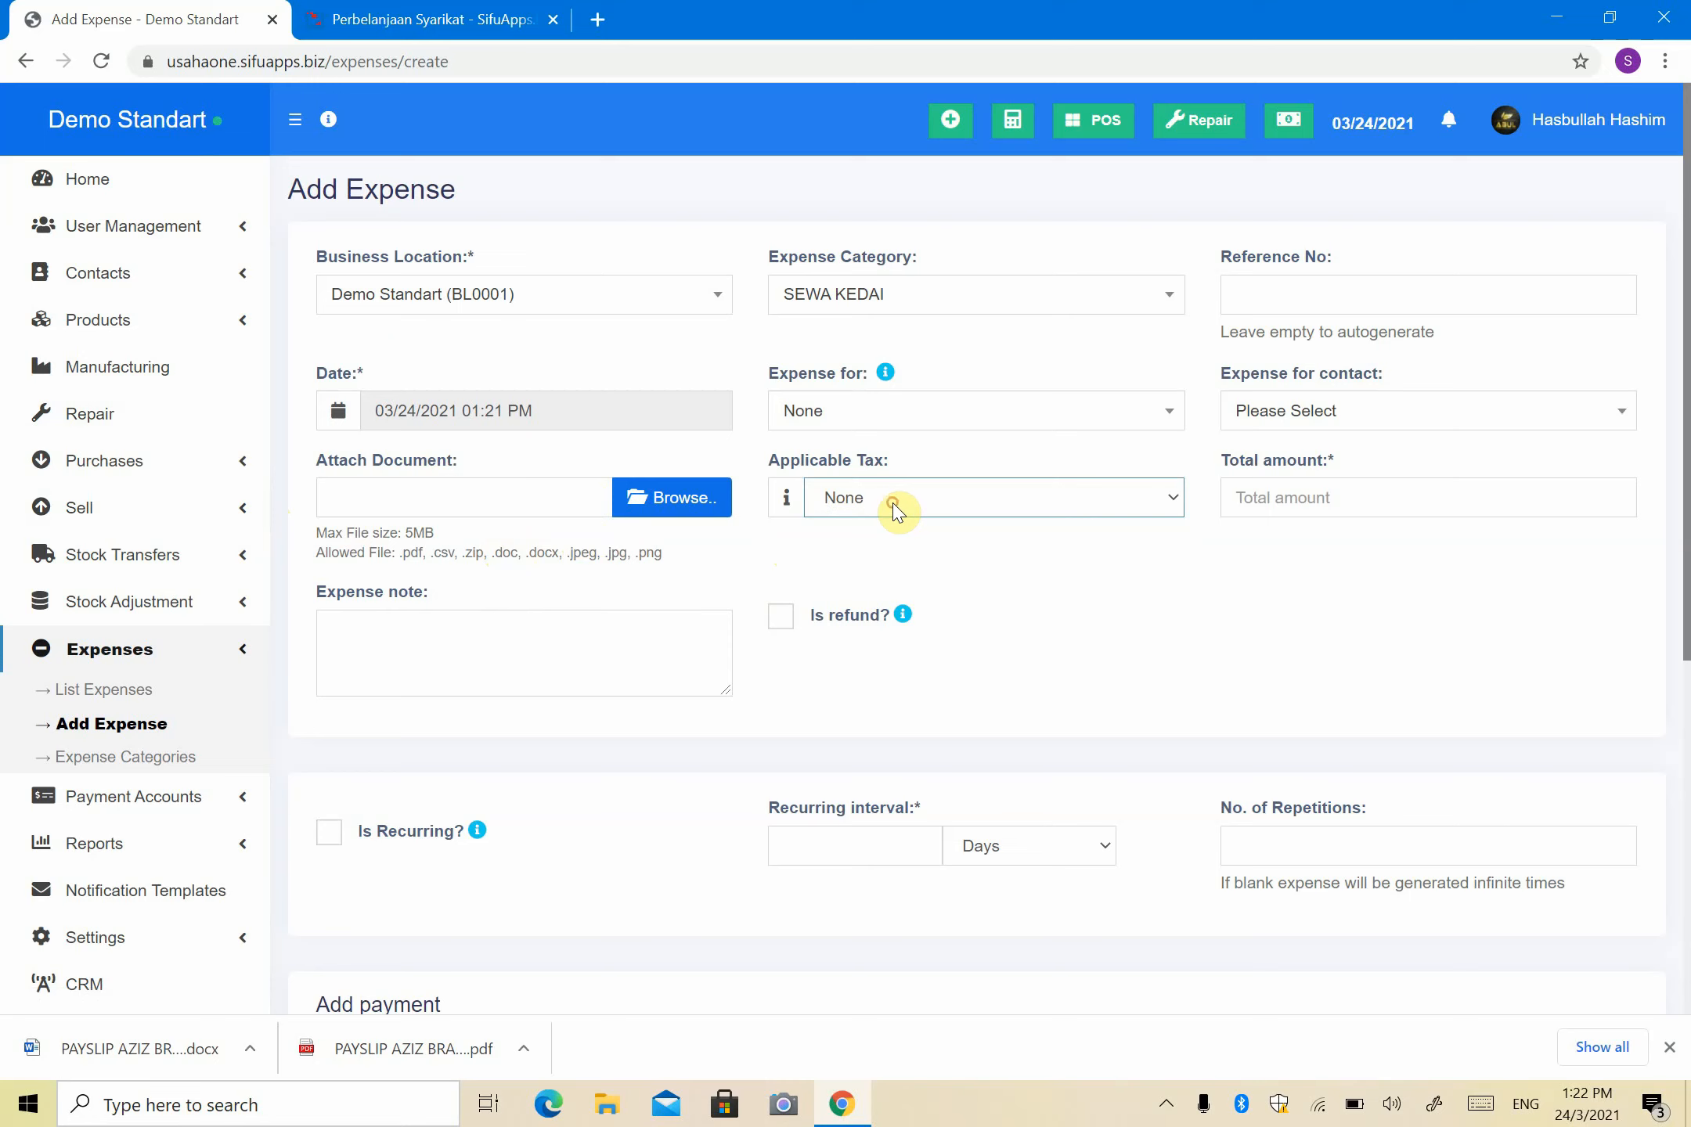
Step: Set the expense's total amount to 1300 and enter the expense note "- SEWA KEDAI"
left_click(1308, 496)
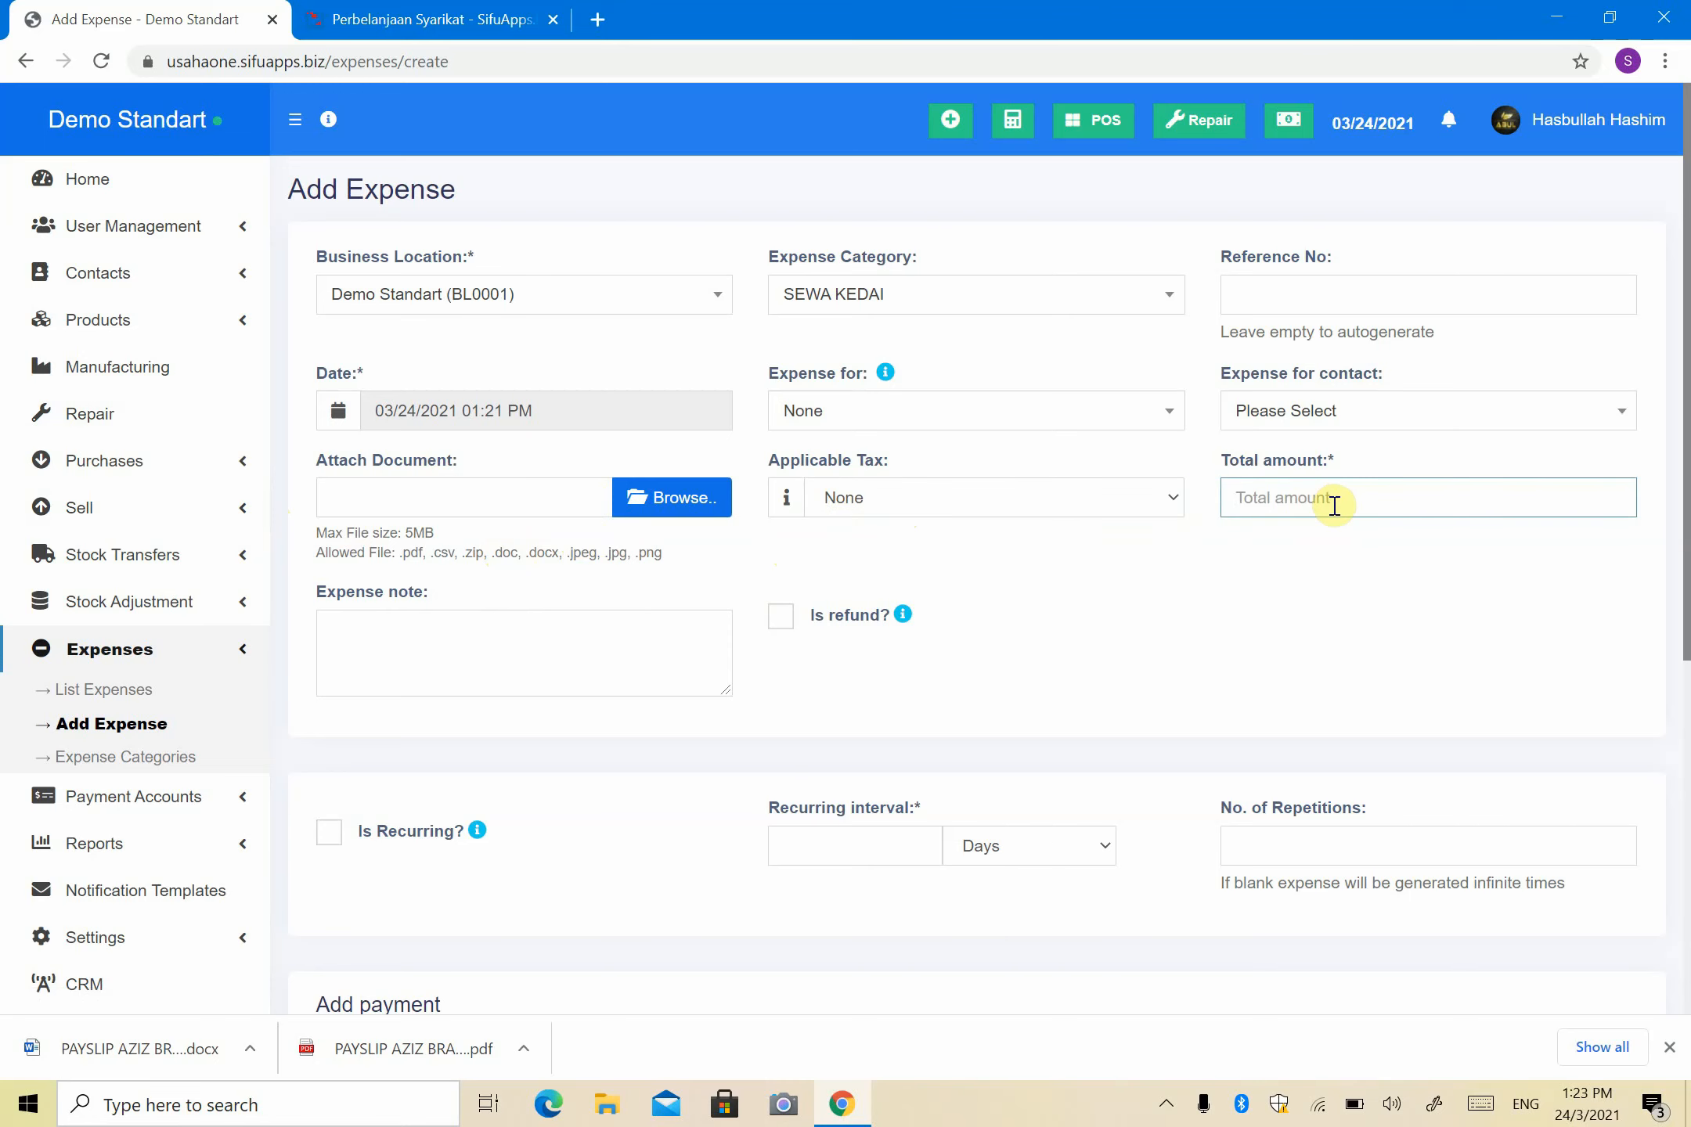
type("1300")
left_click(1374, 634)
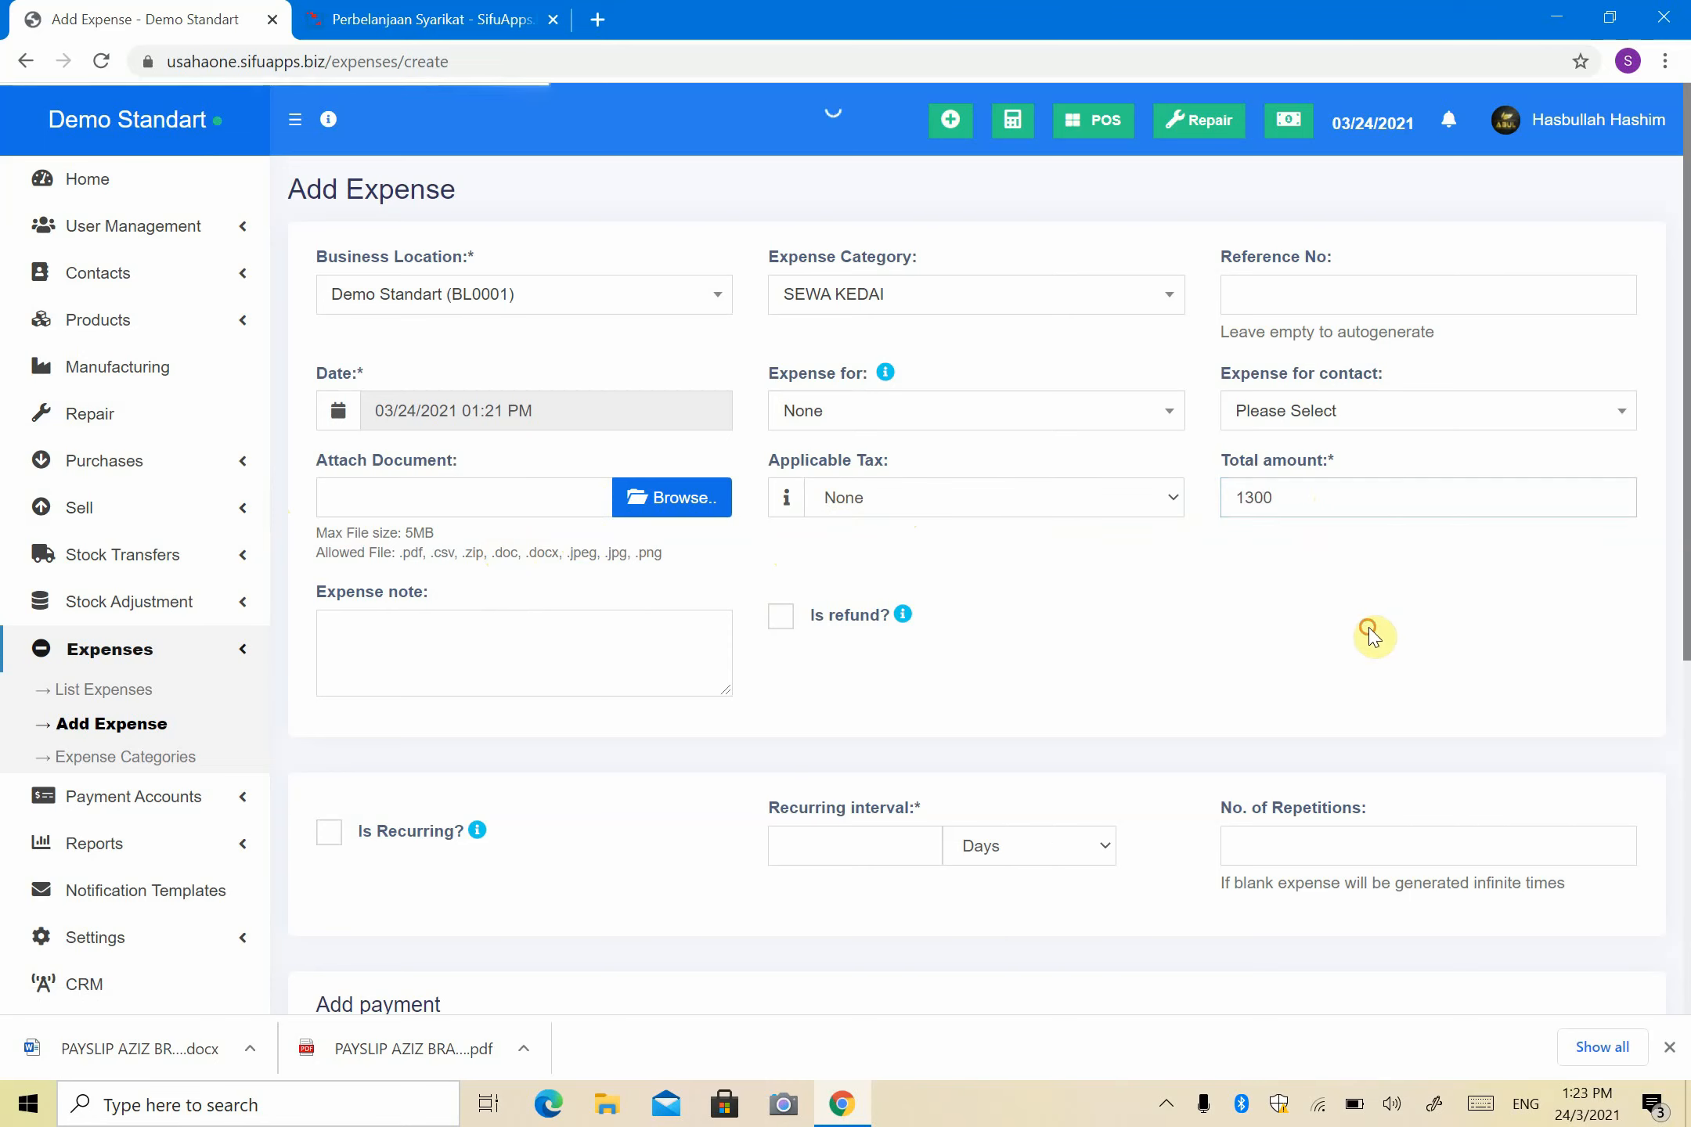
left_click(477, 657)
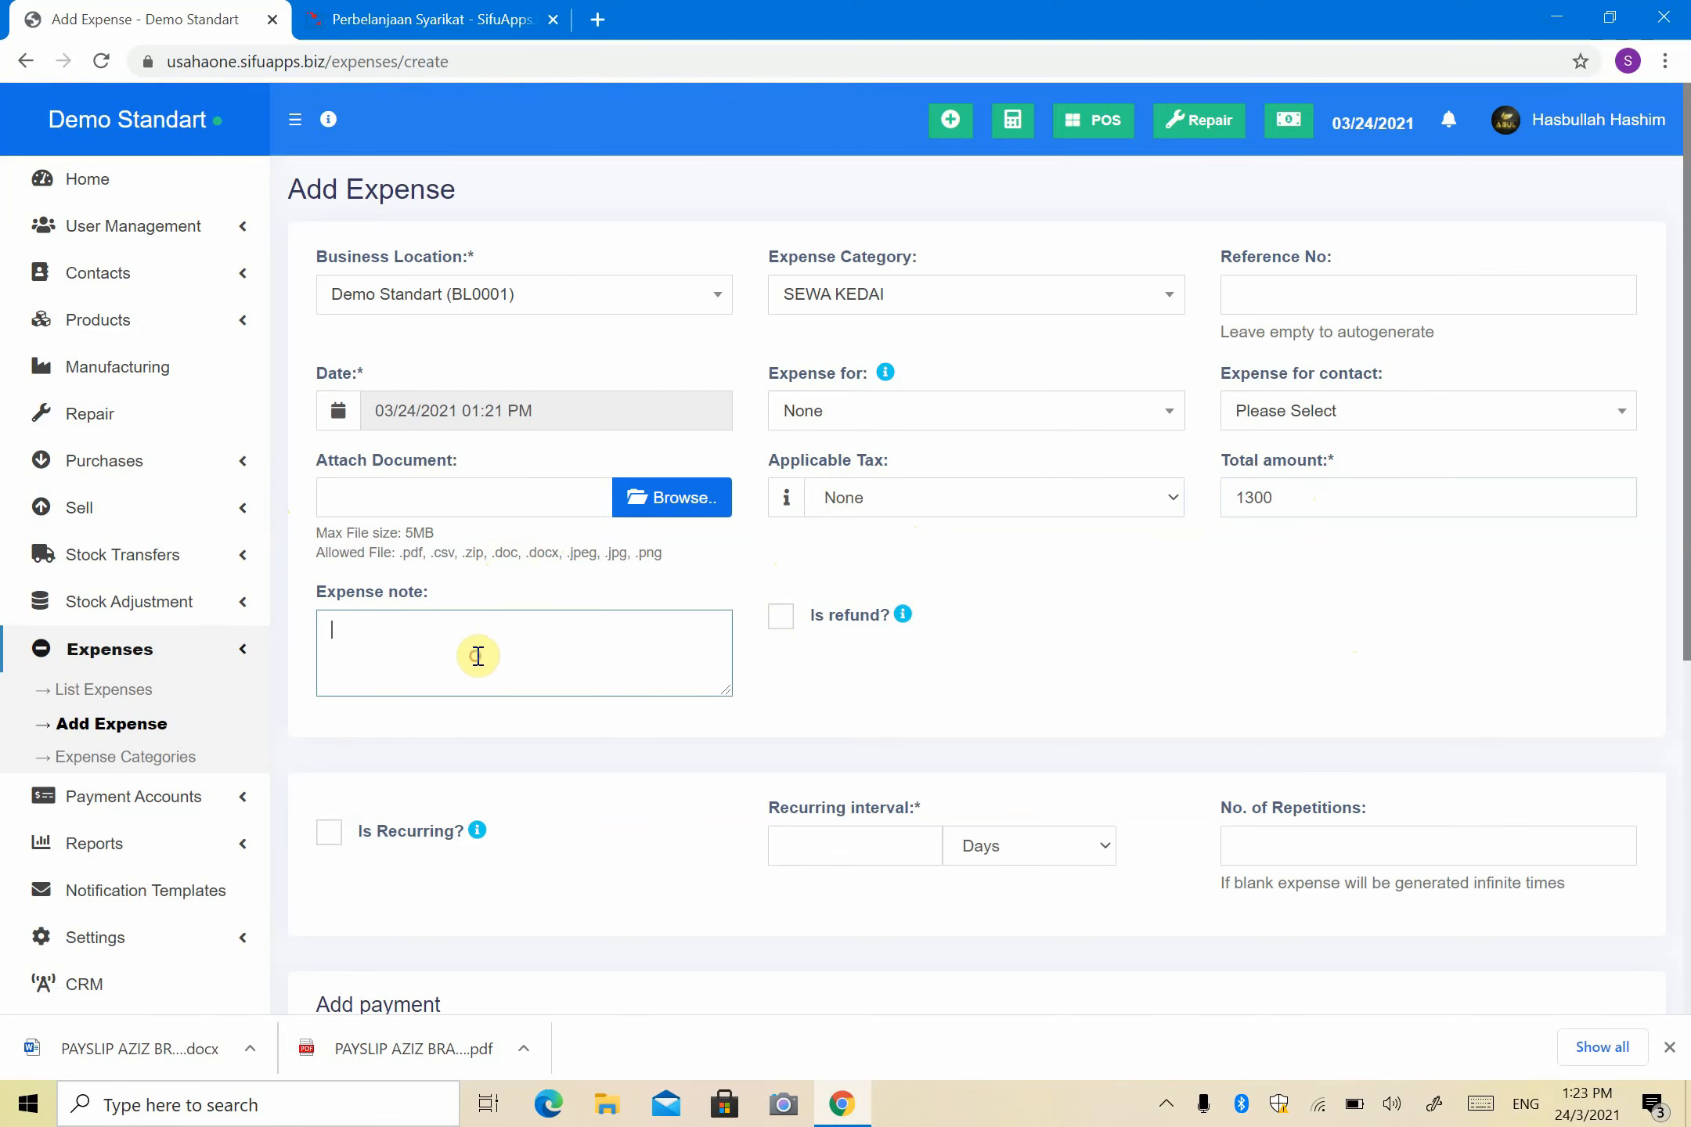
type("- SEWA KEDAI")
left_click(1065, 634)
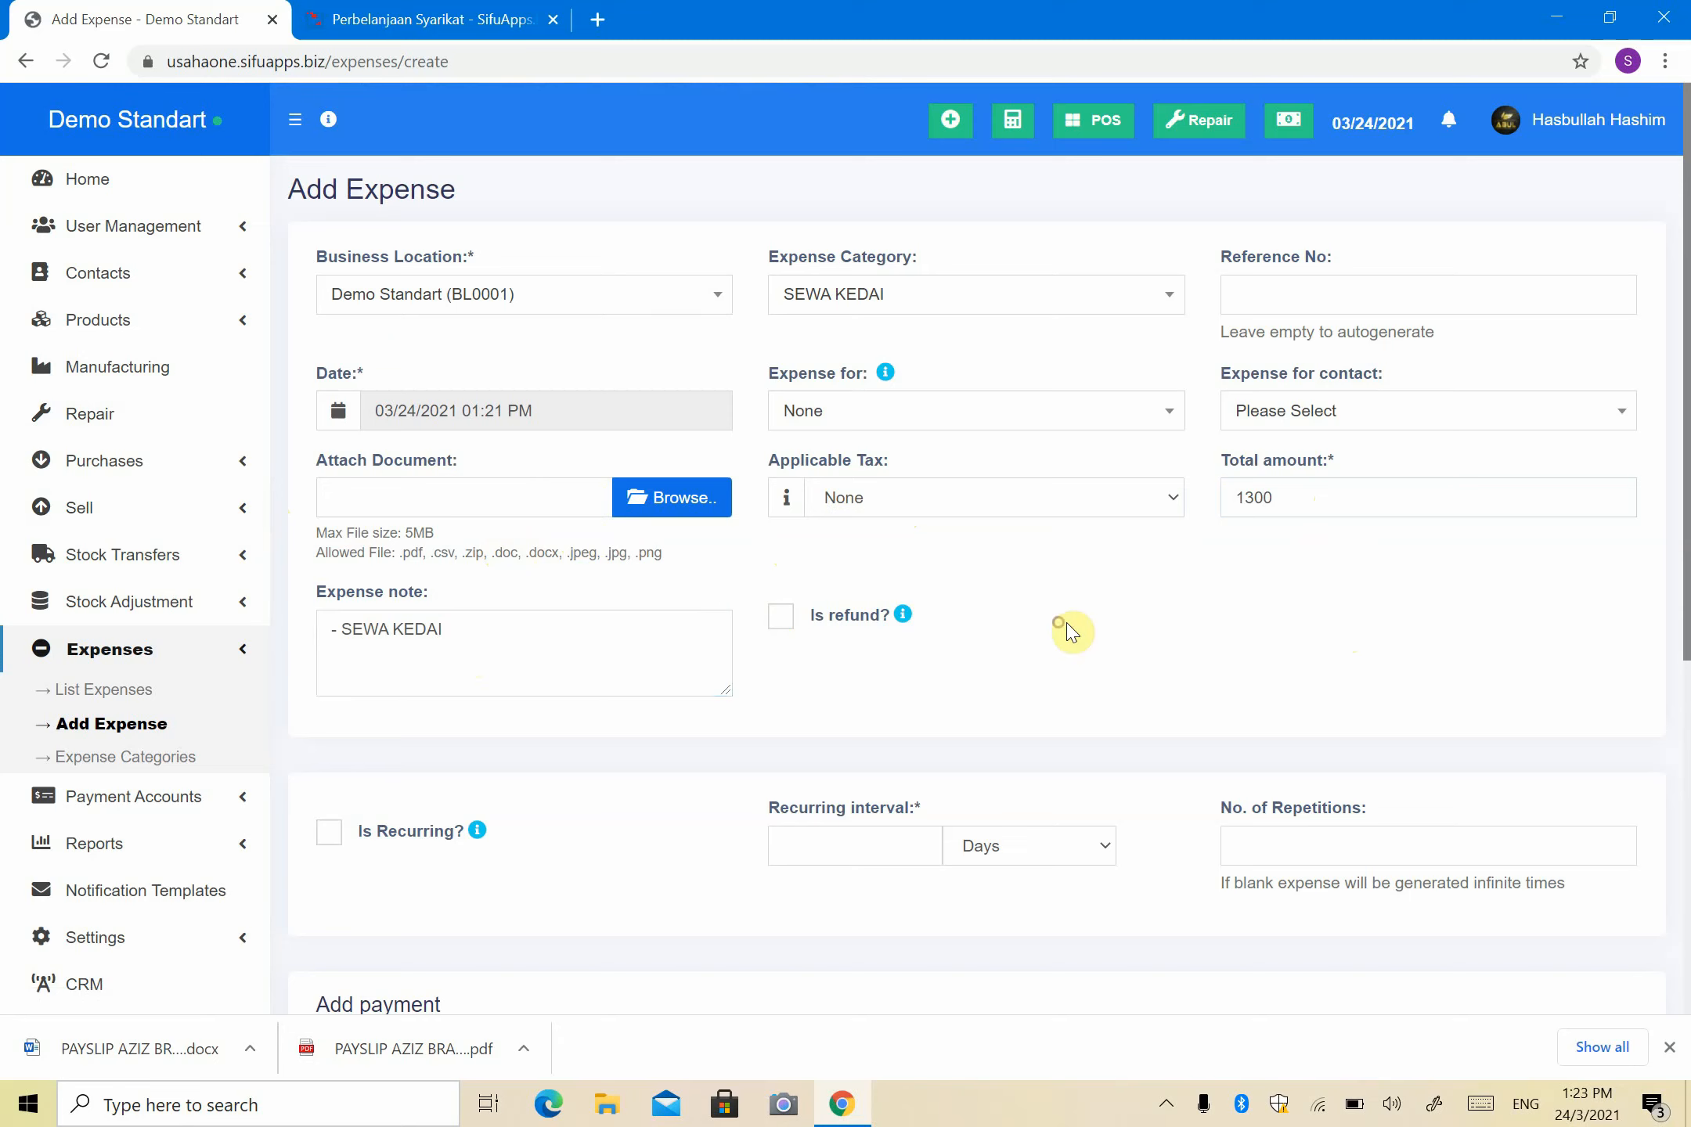
Step: Mark the expense as recurring with the interval unit Months, repeating on the 30th
mouse_move(904, 619)
scroll(867, 643, "down", 3)
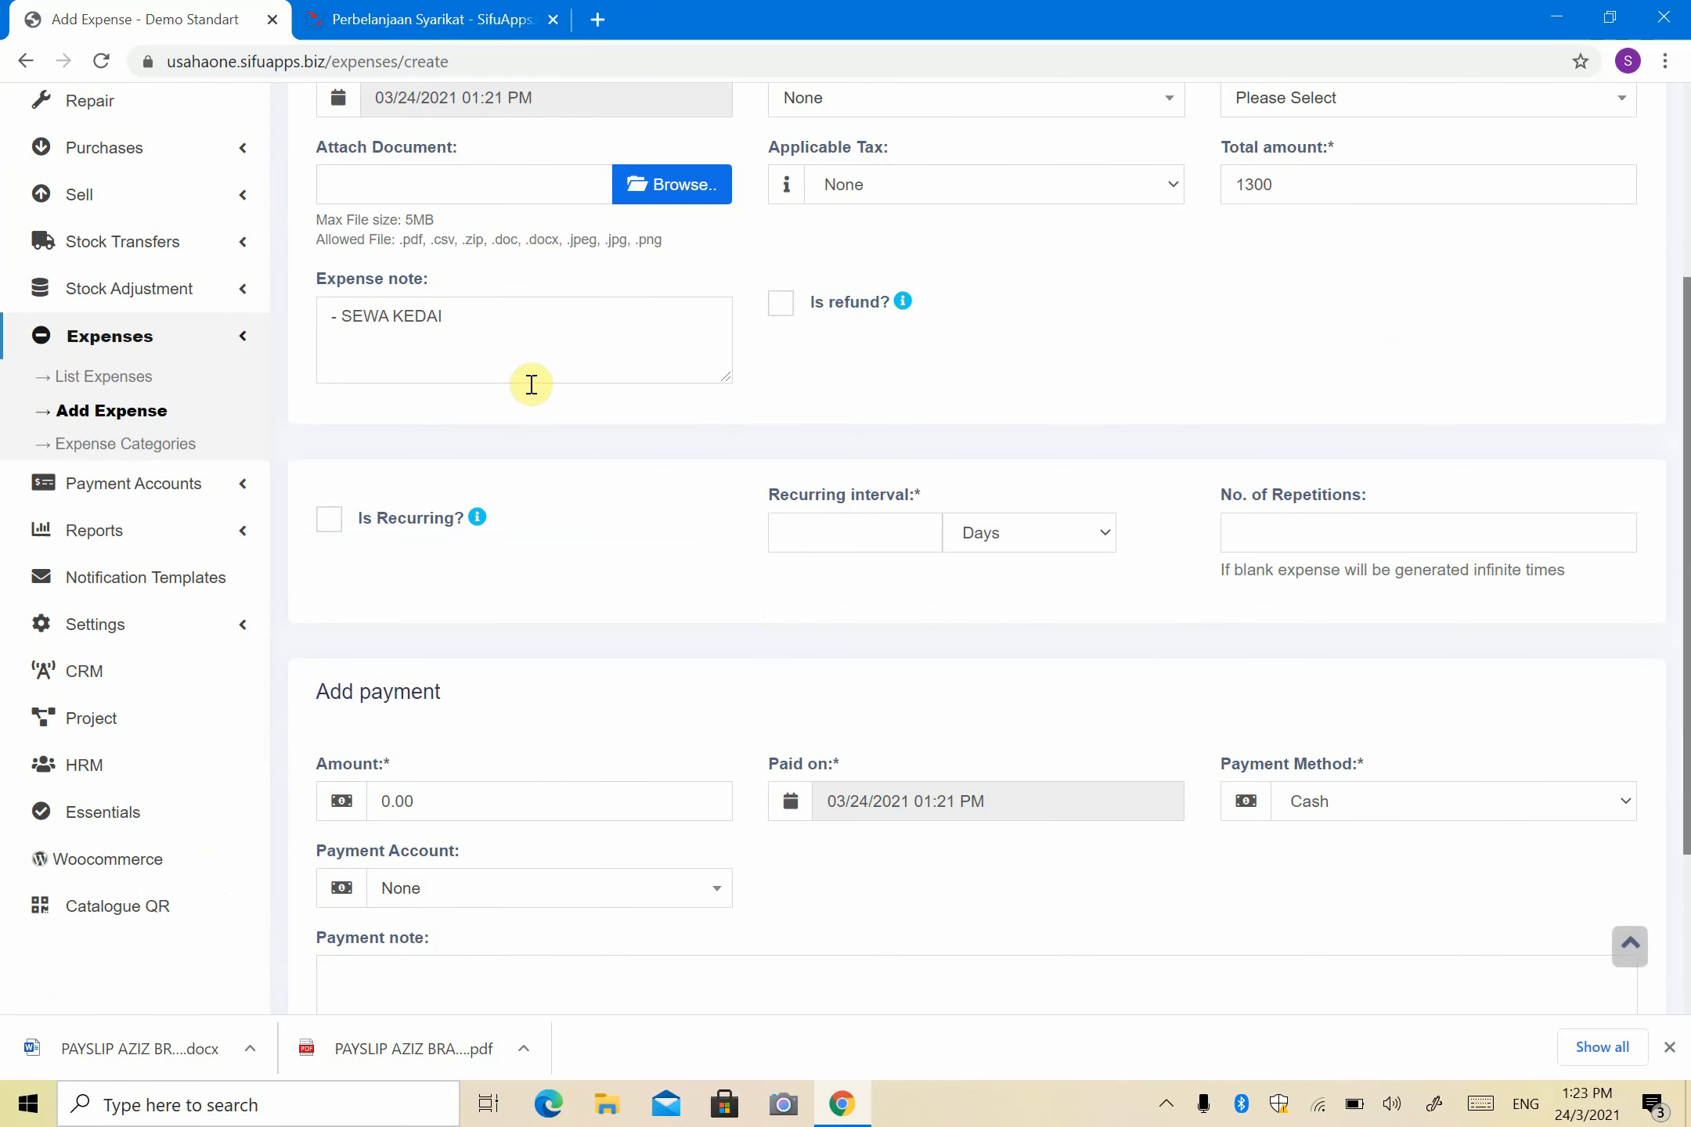
scroll(531, 384, "down", 3)
scroll(531, 384, "up", 2)
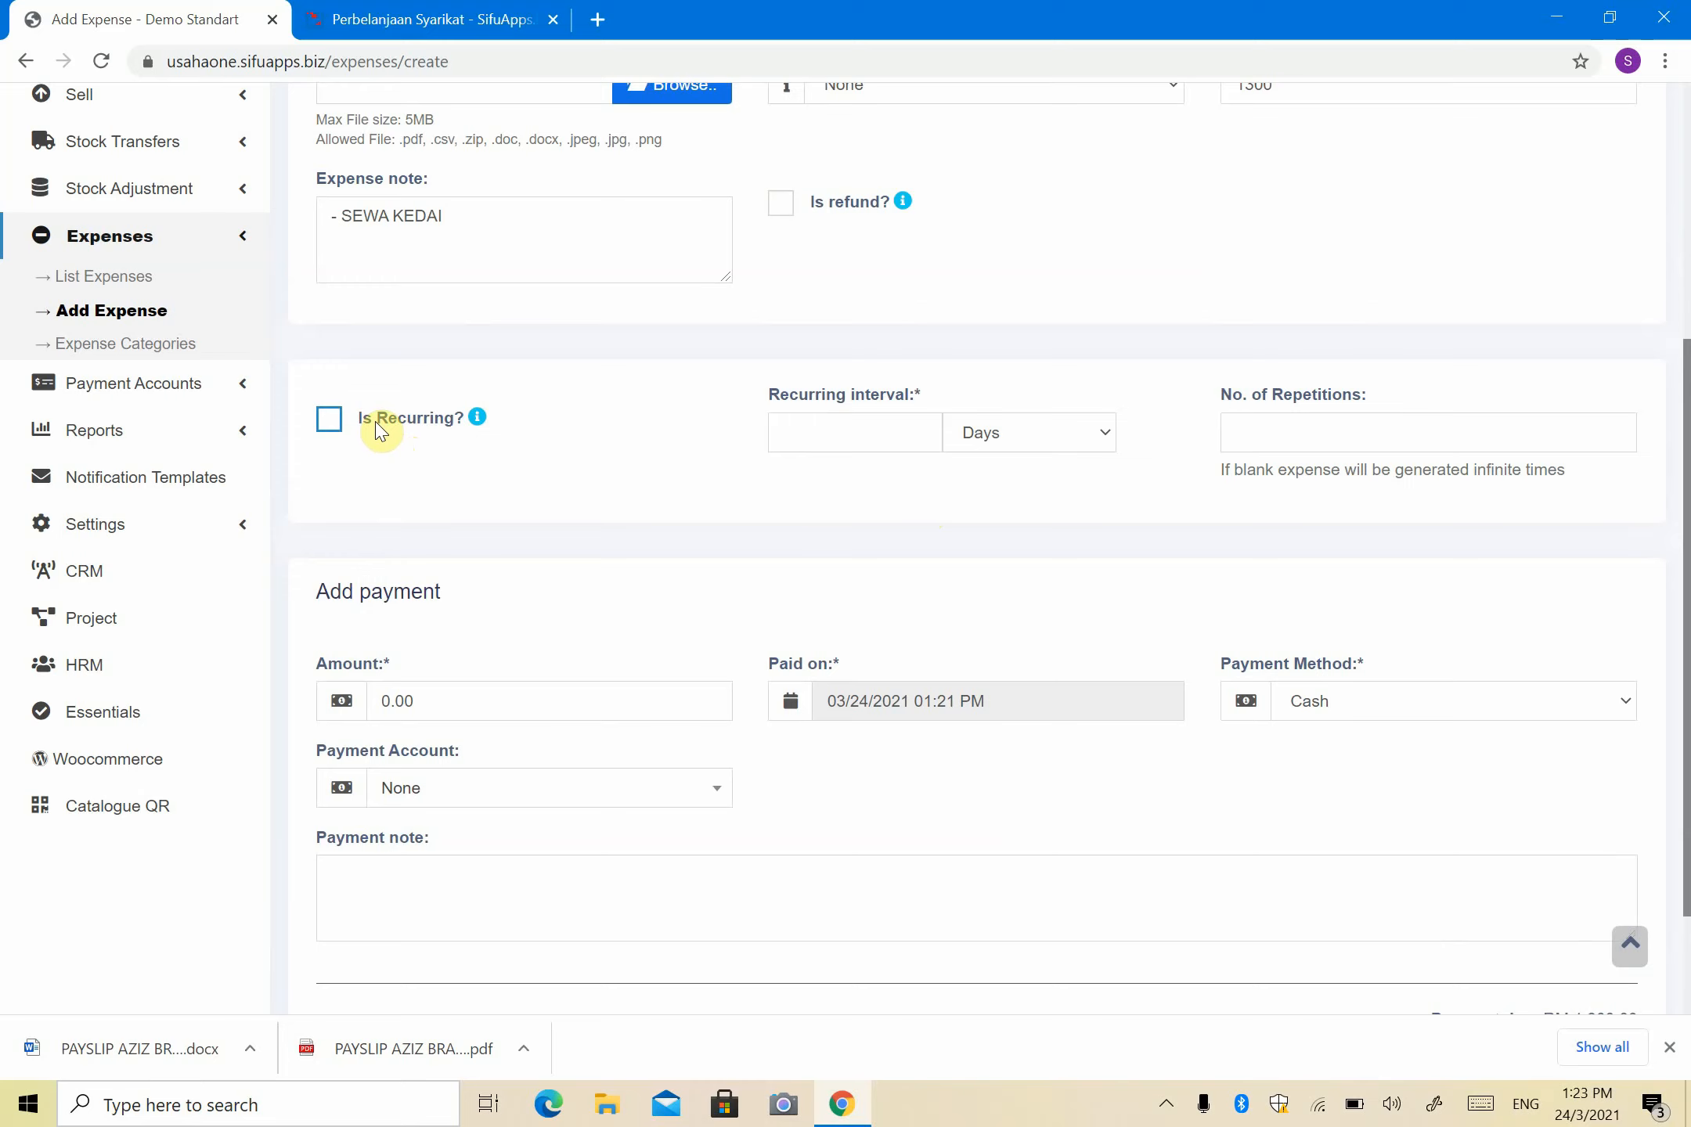
left_click(334, 423)
left_click(1050, 434)
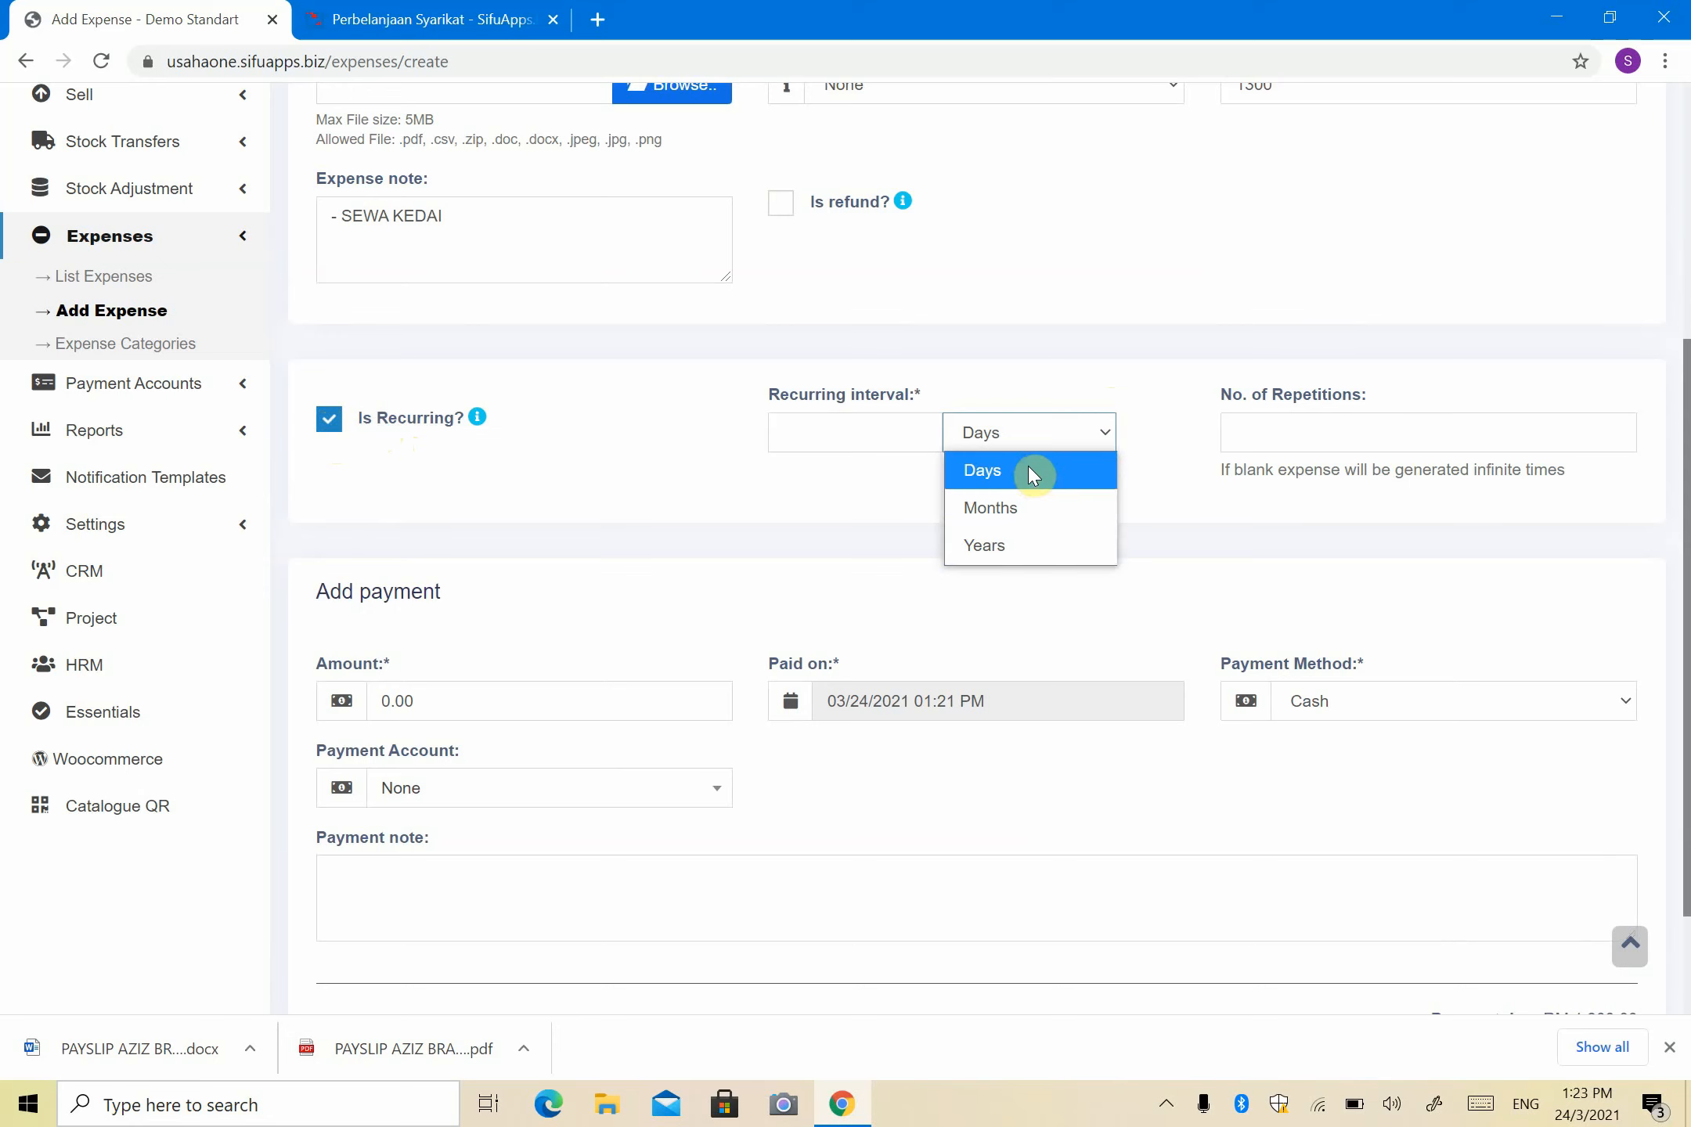
left_click(1012, 504)
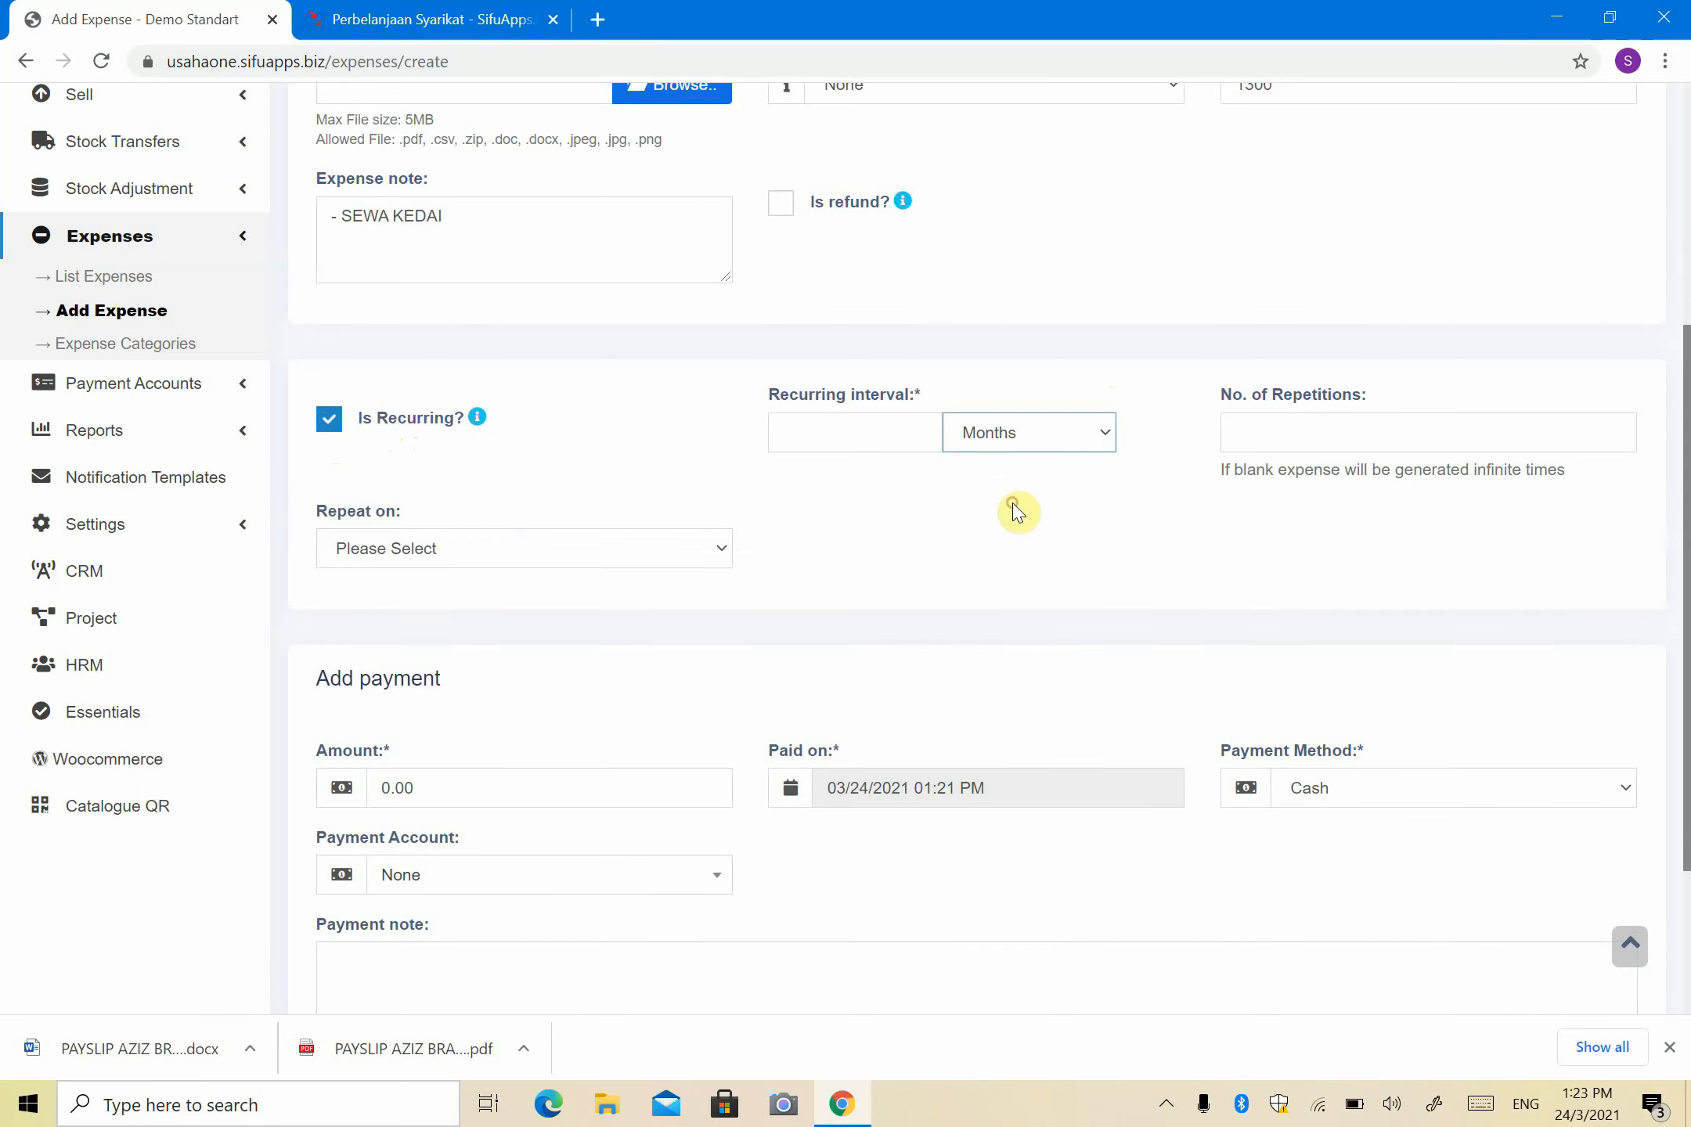
left_click(679, 557)
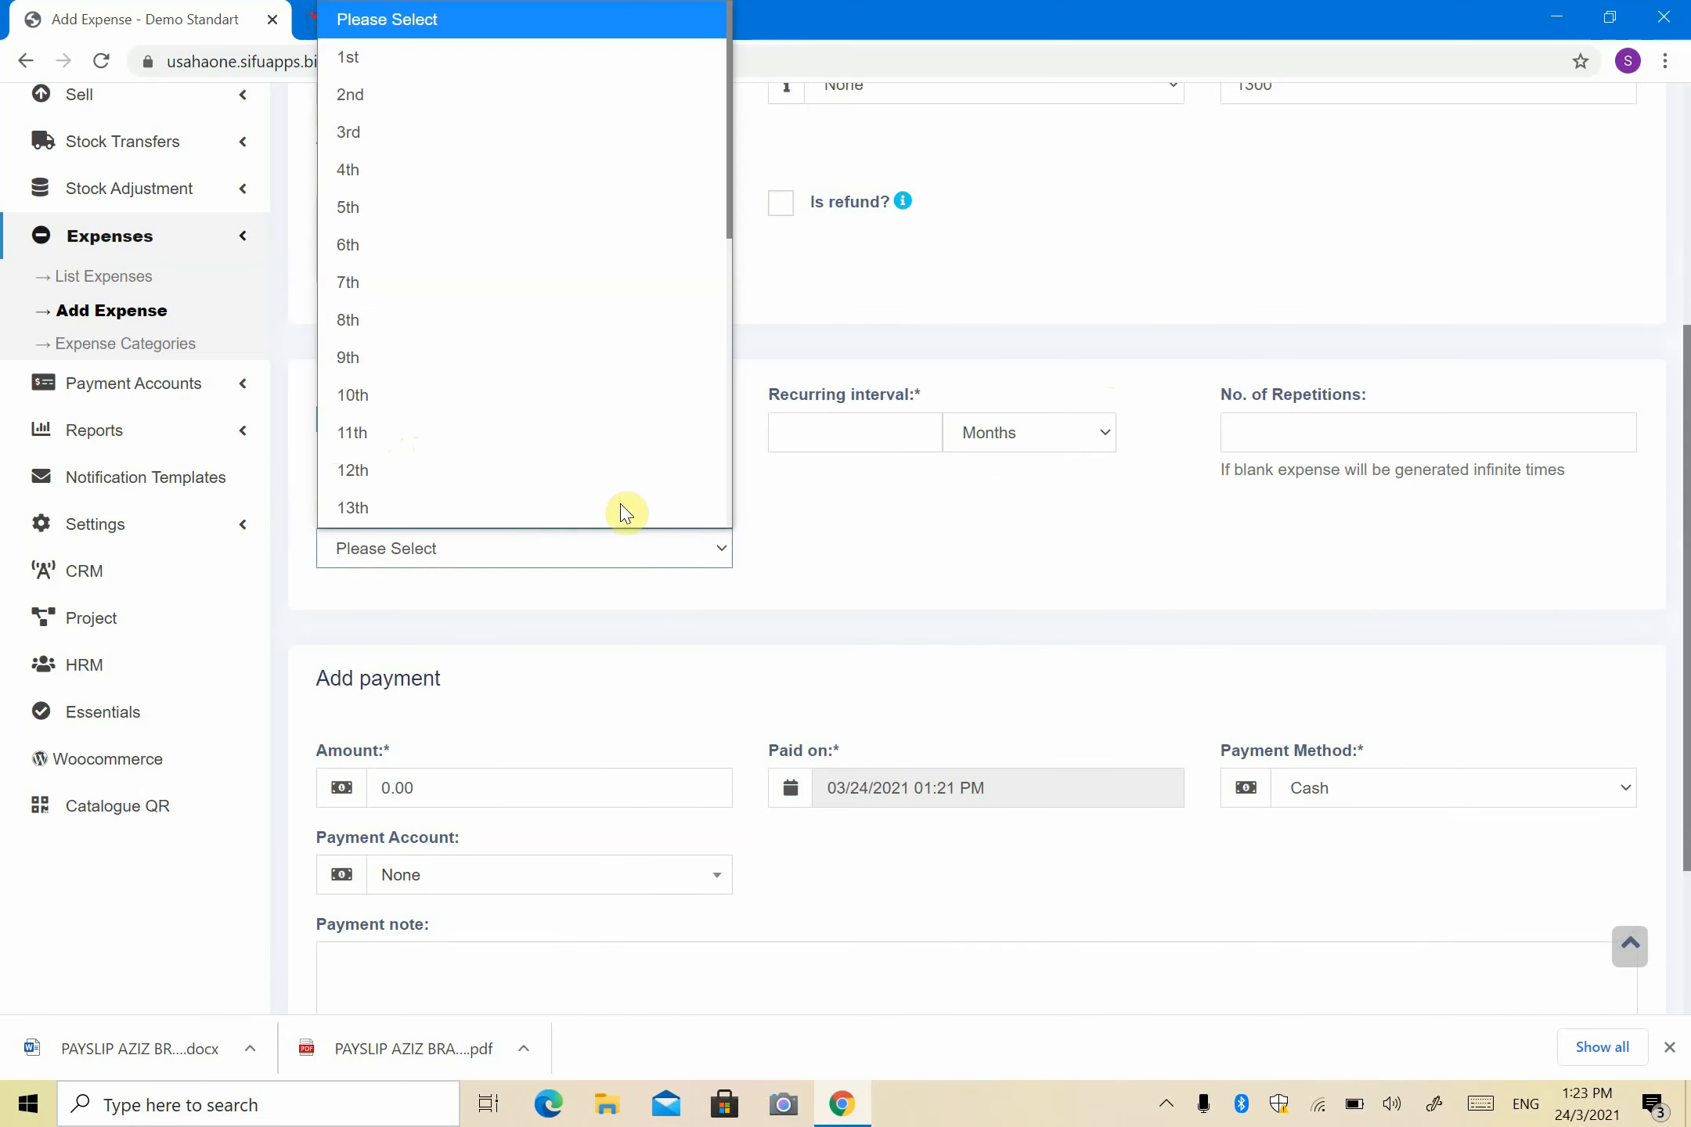
scroll(623, 509, "down", 5)
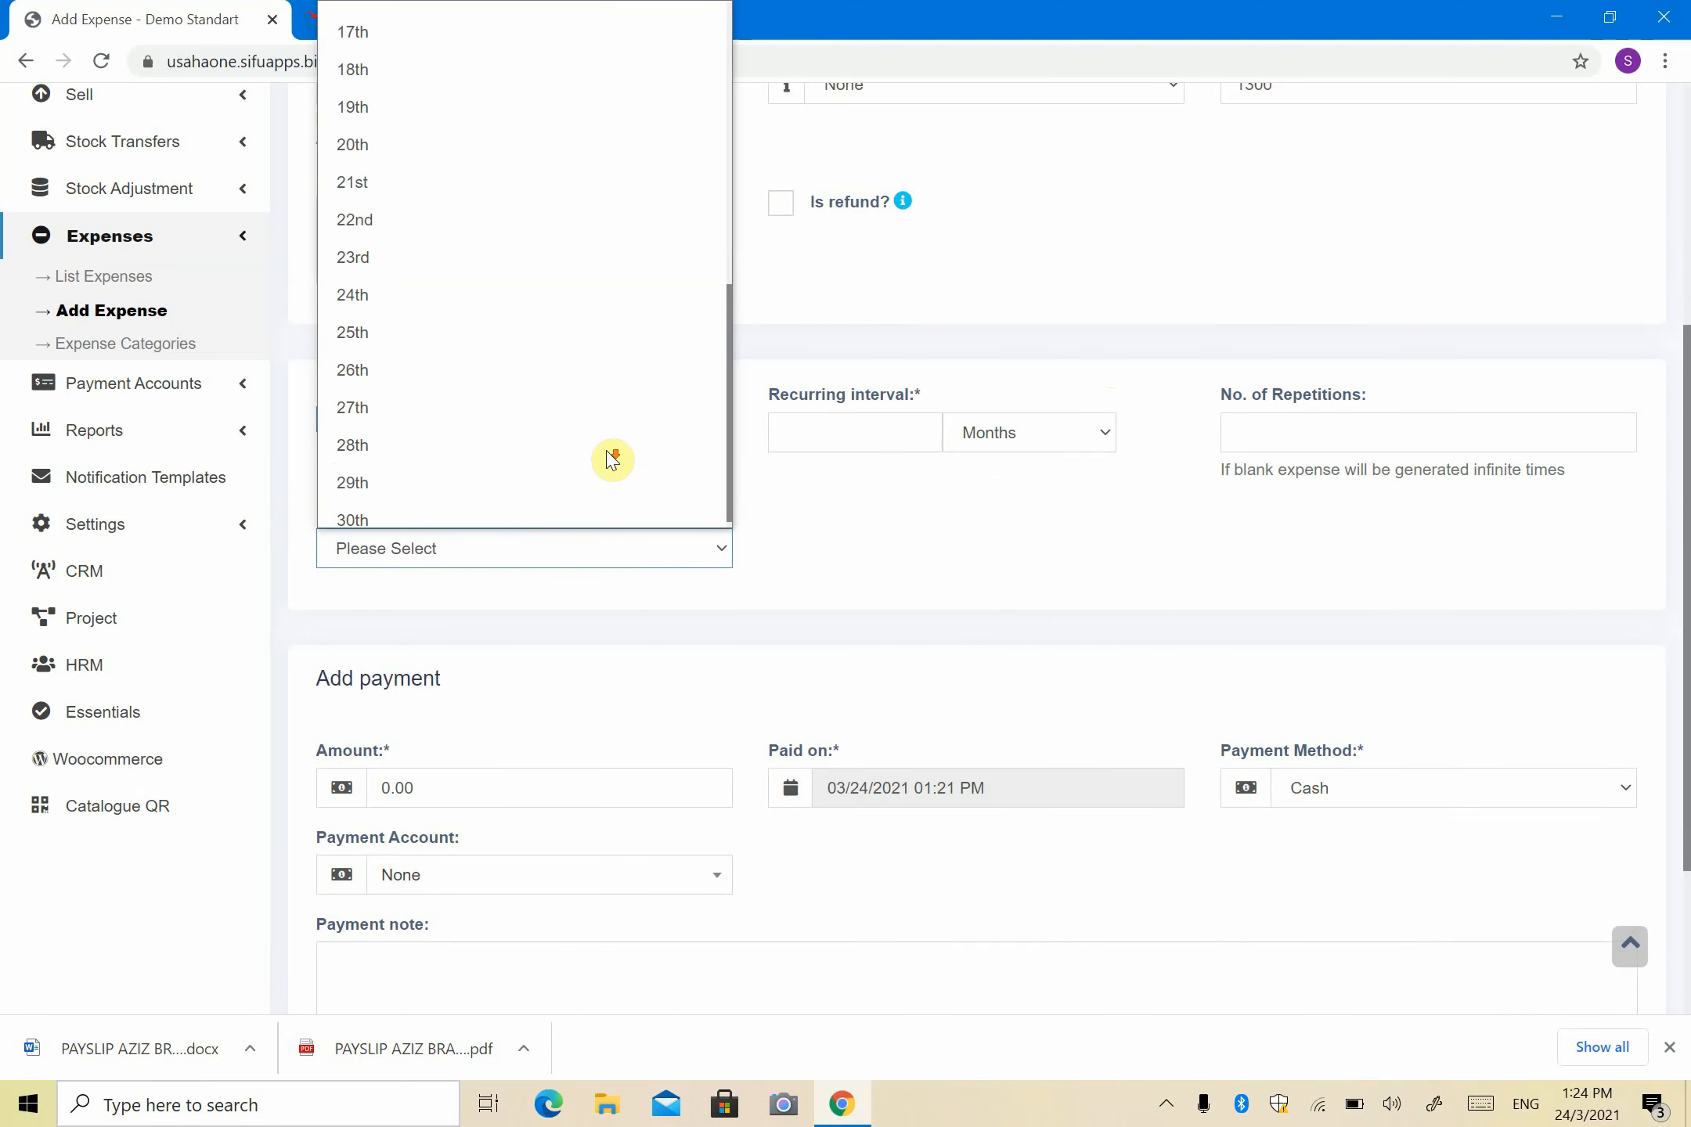
left_click(595, 501)
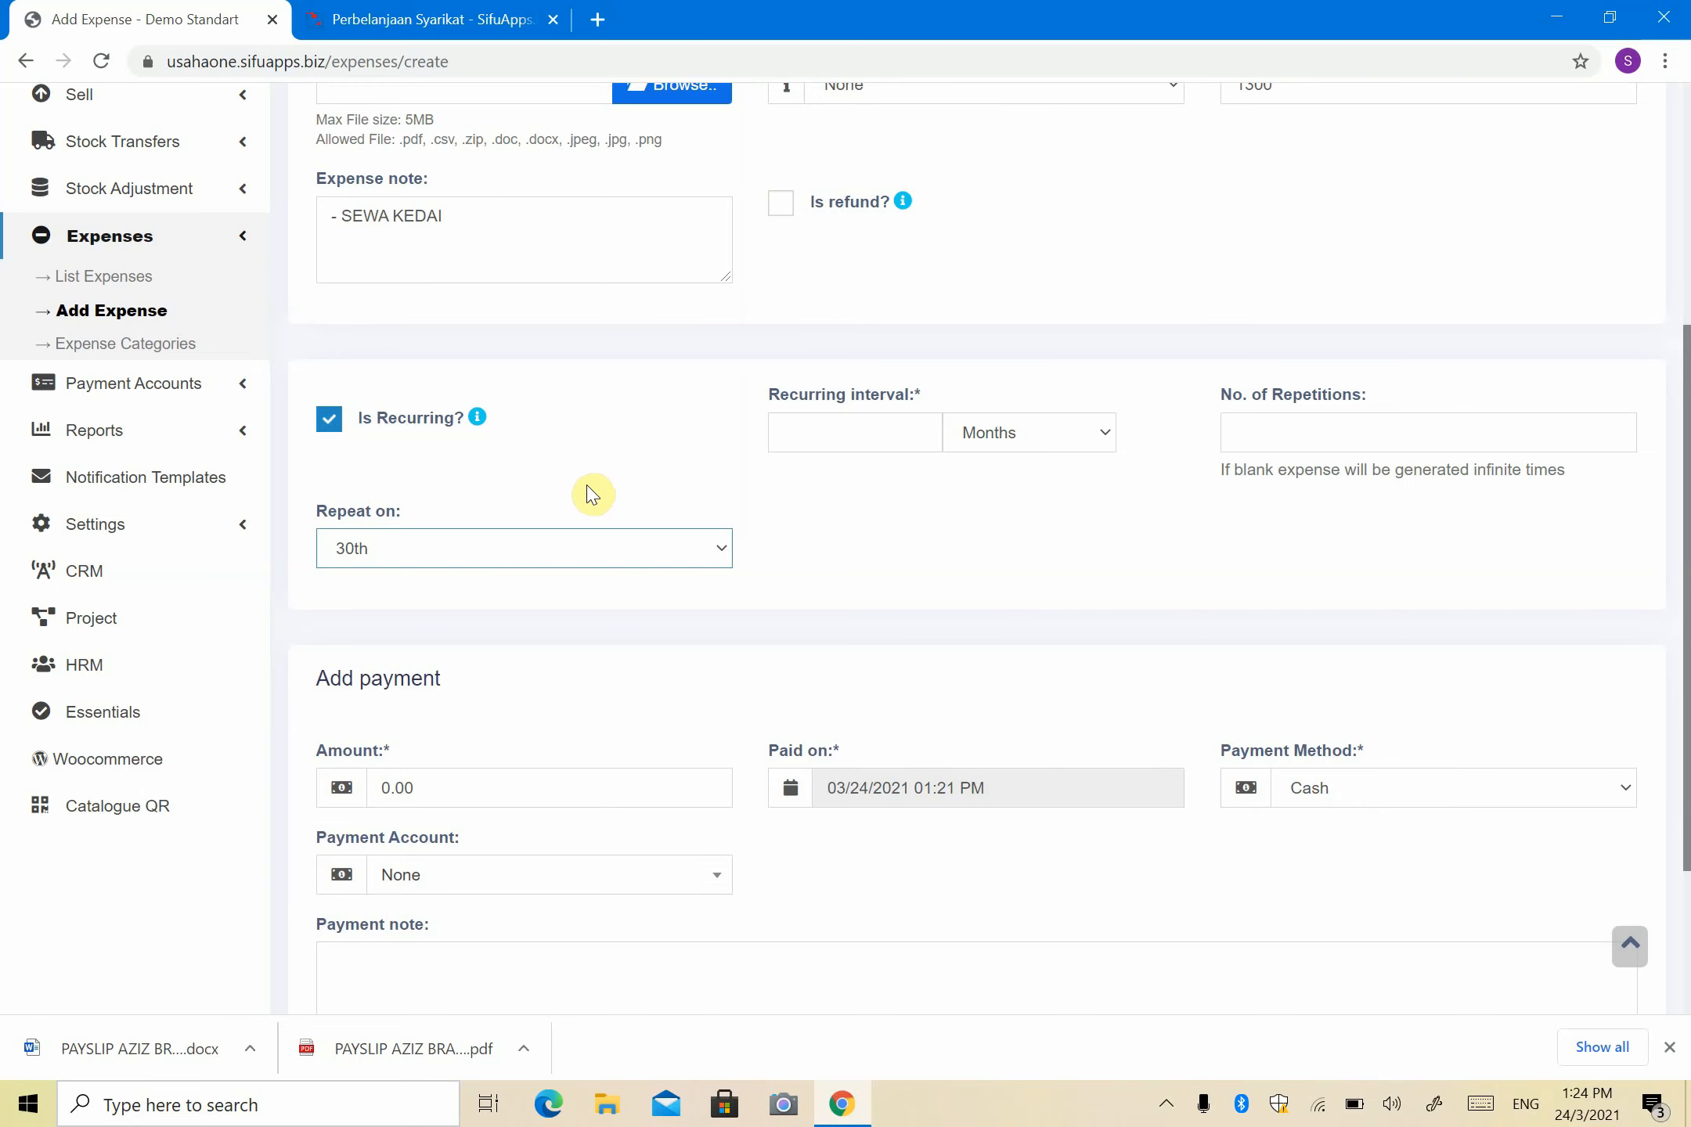
Step: Review the payment section and save the expense without entering a payment
scroll(970, 623, "down", 3)
scroll(906, 592, "up", 4)
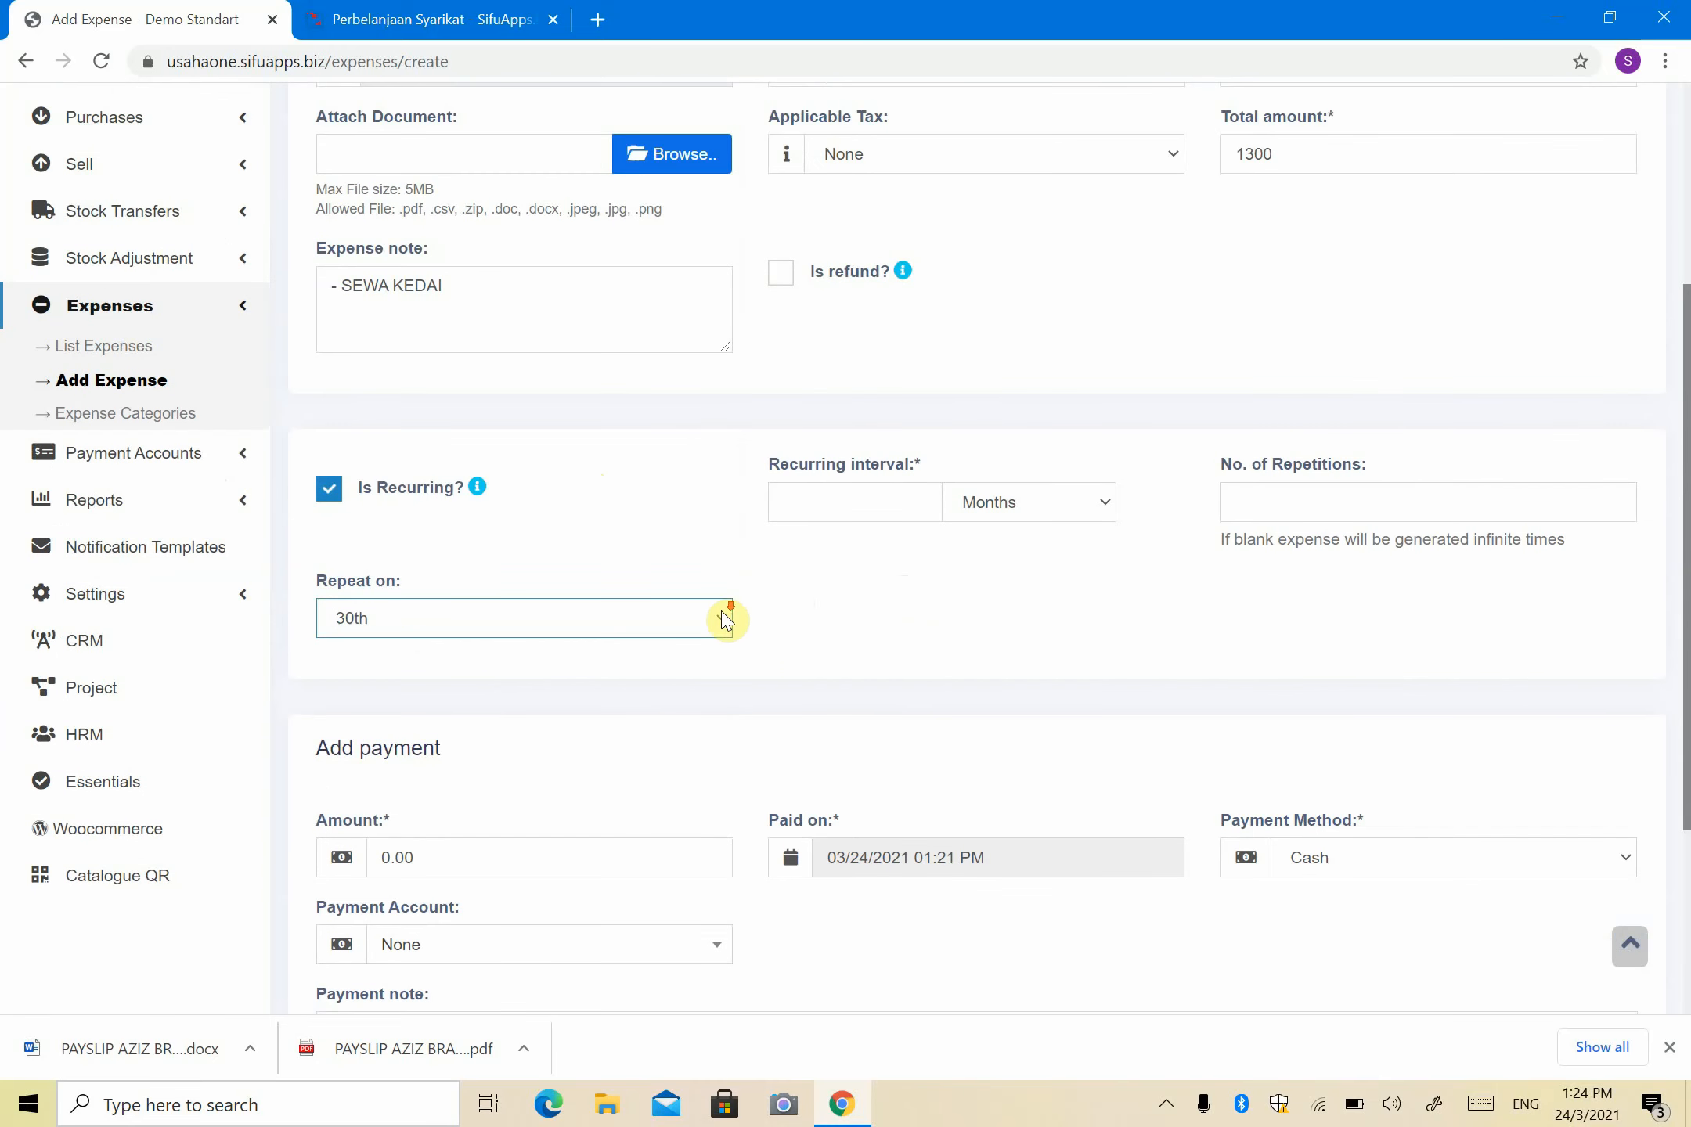
scroll(727, 619, "down", 4)
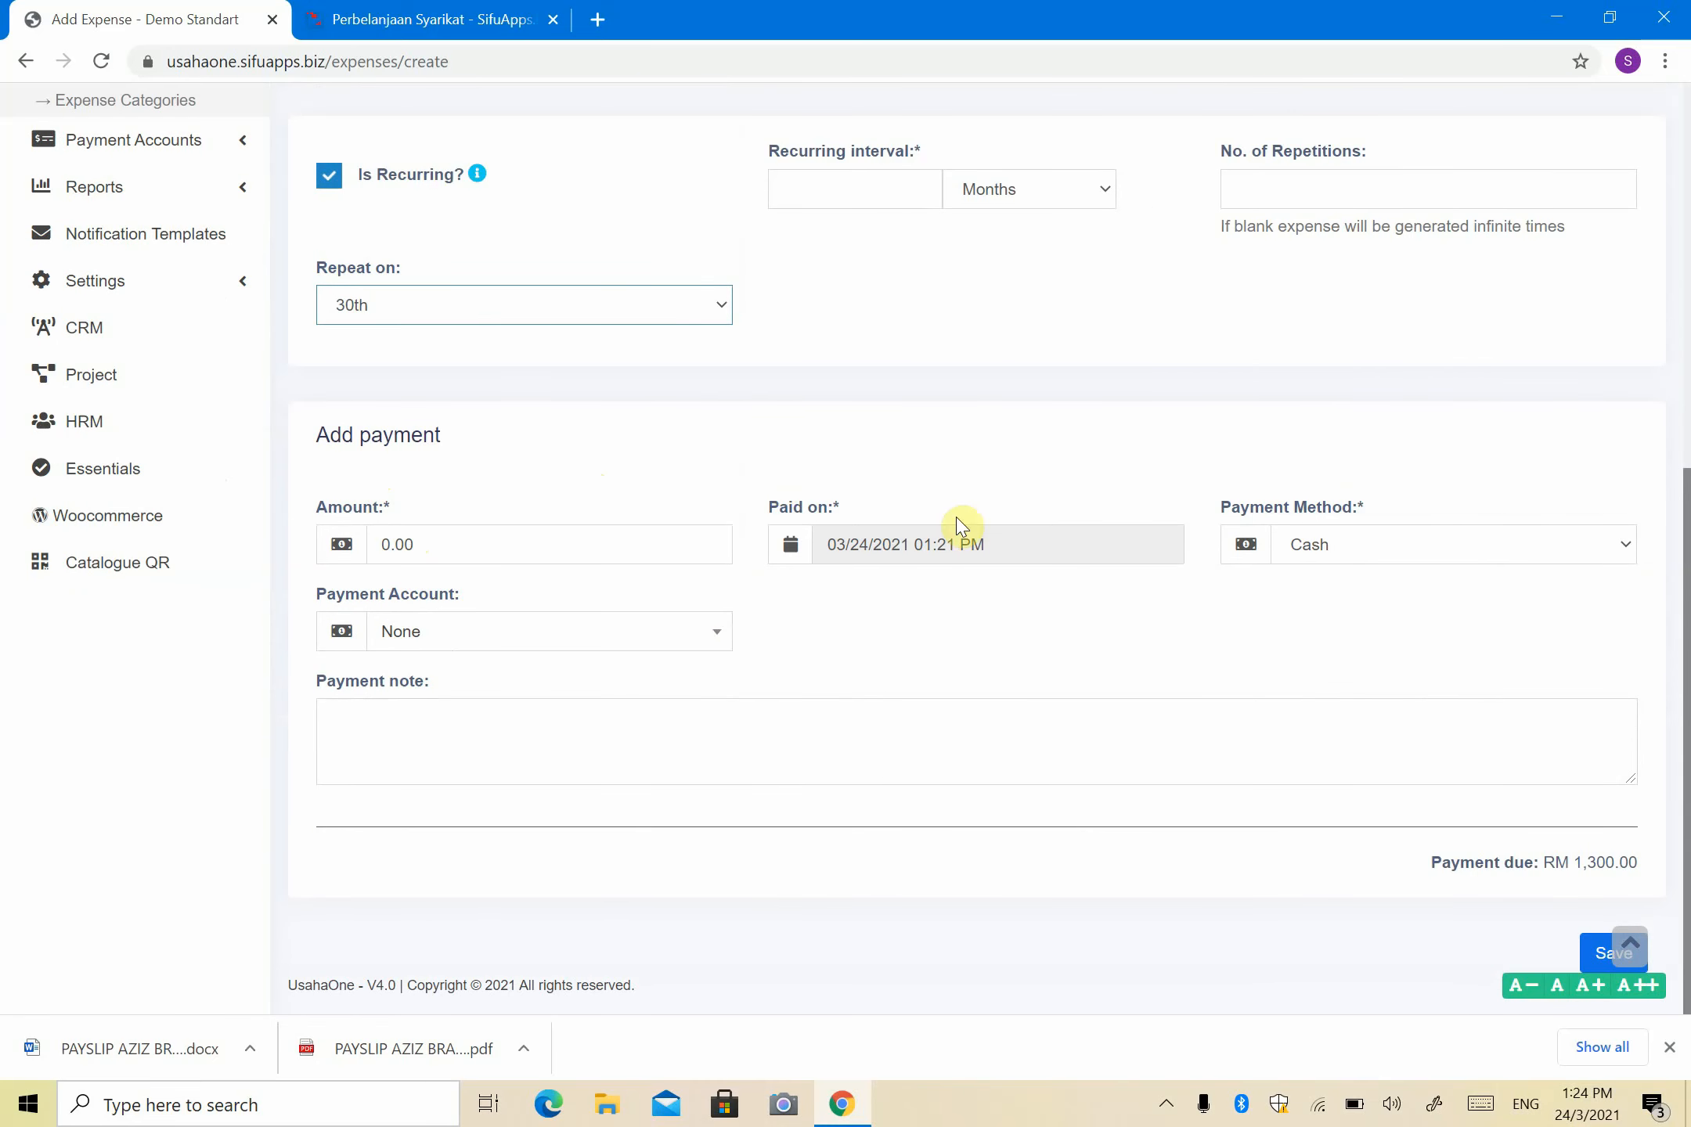
left_click(622, 540)
scroll(1065, 475, "up", 5)
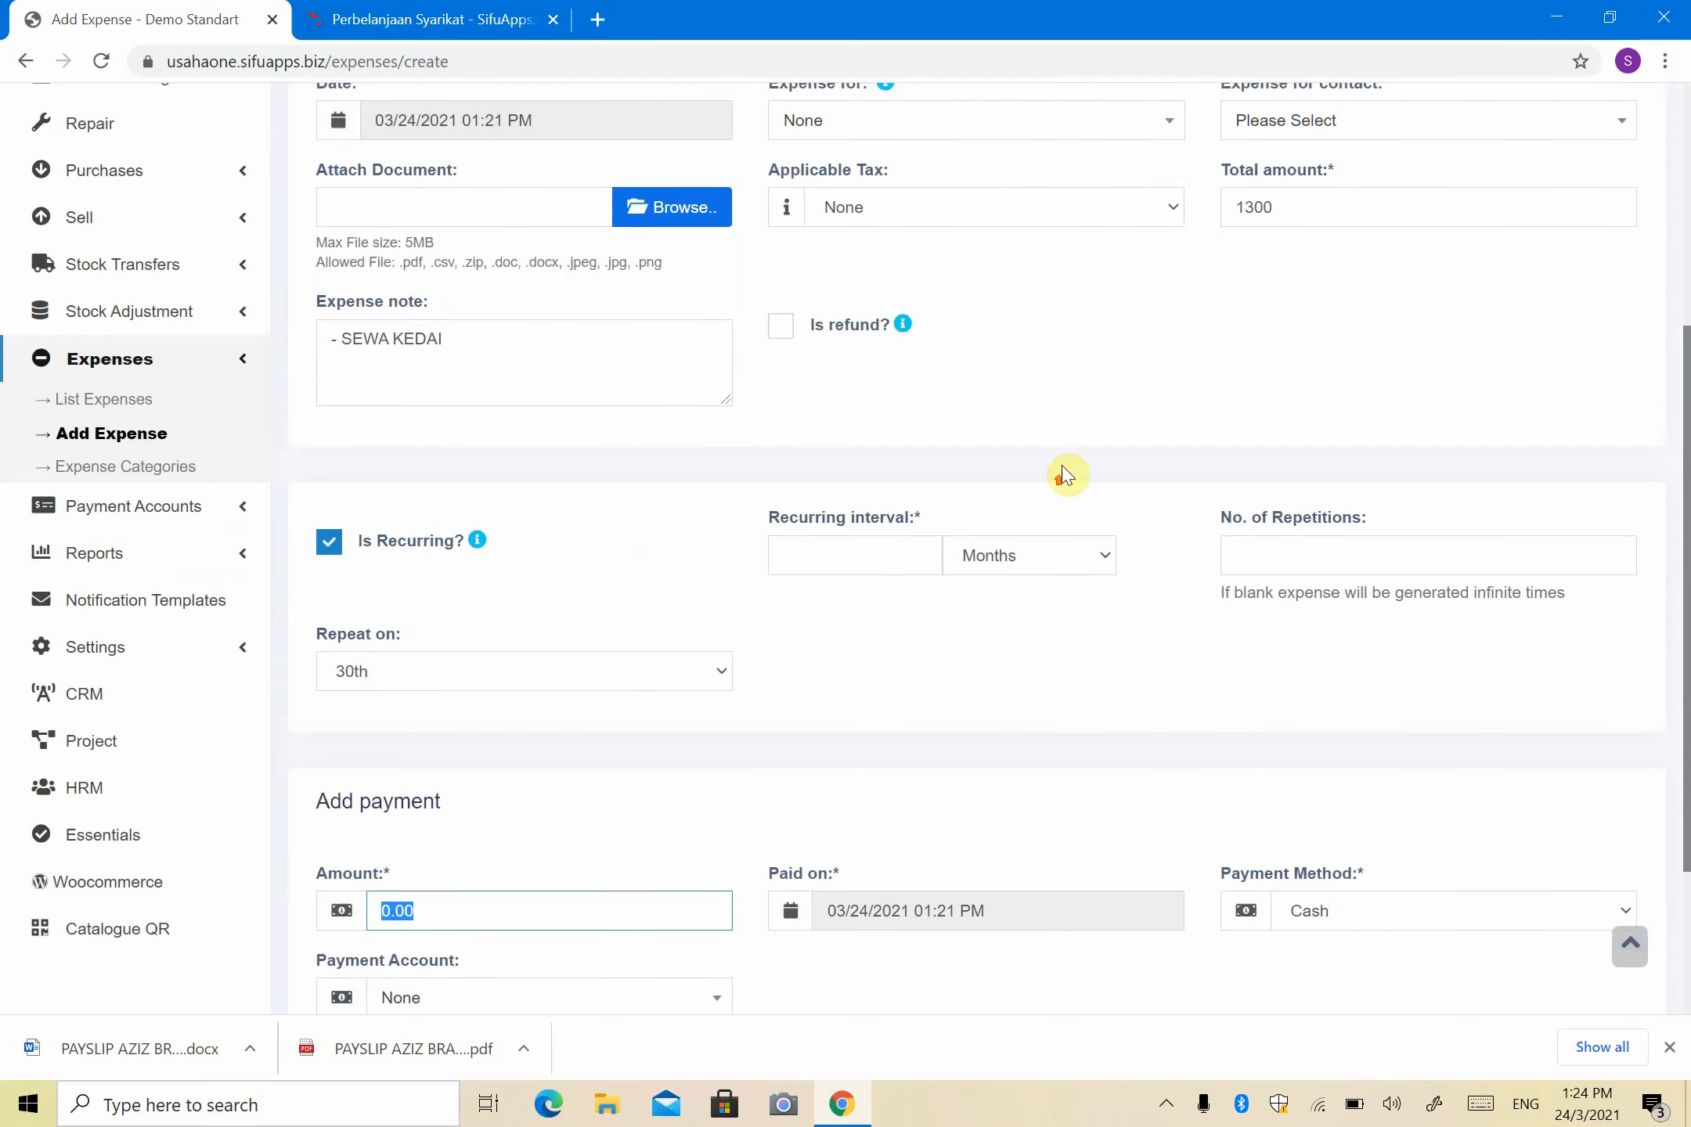
scroll(1190, 501, "up", 3)
scroll(1205, 616, "down", 8)
left_click(1139, 638)
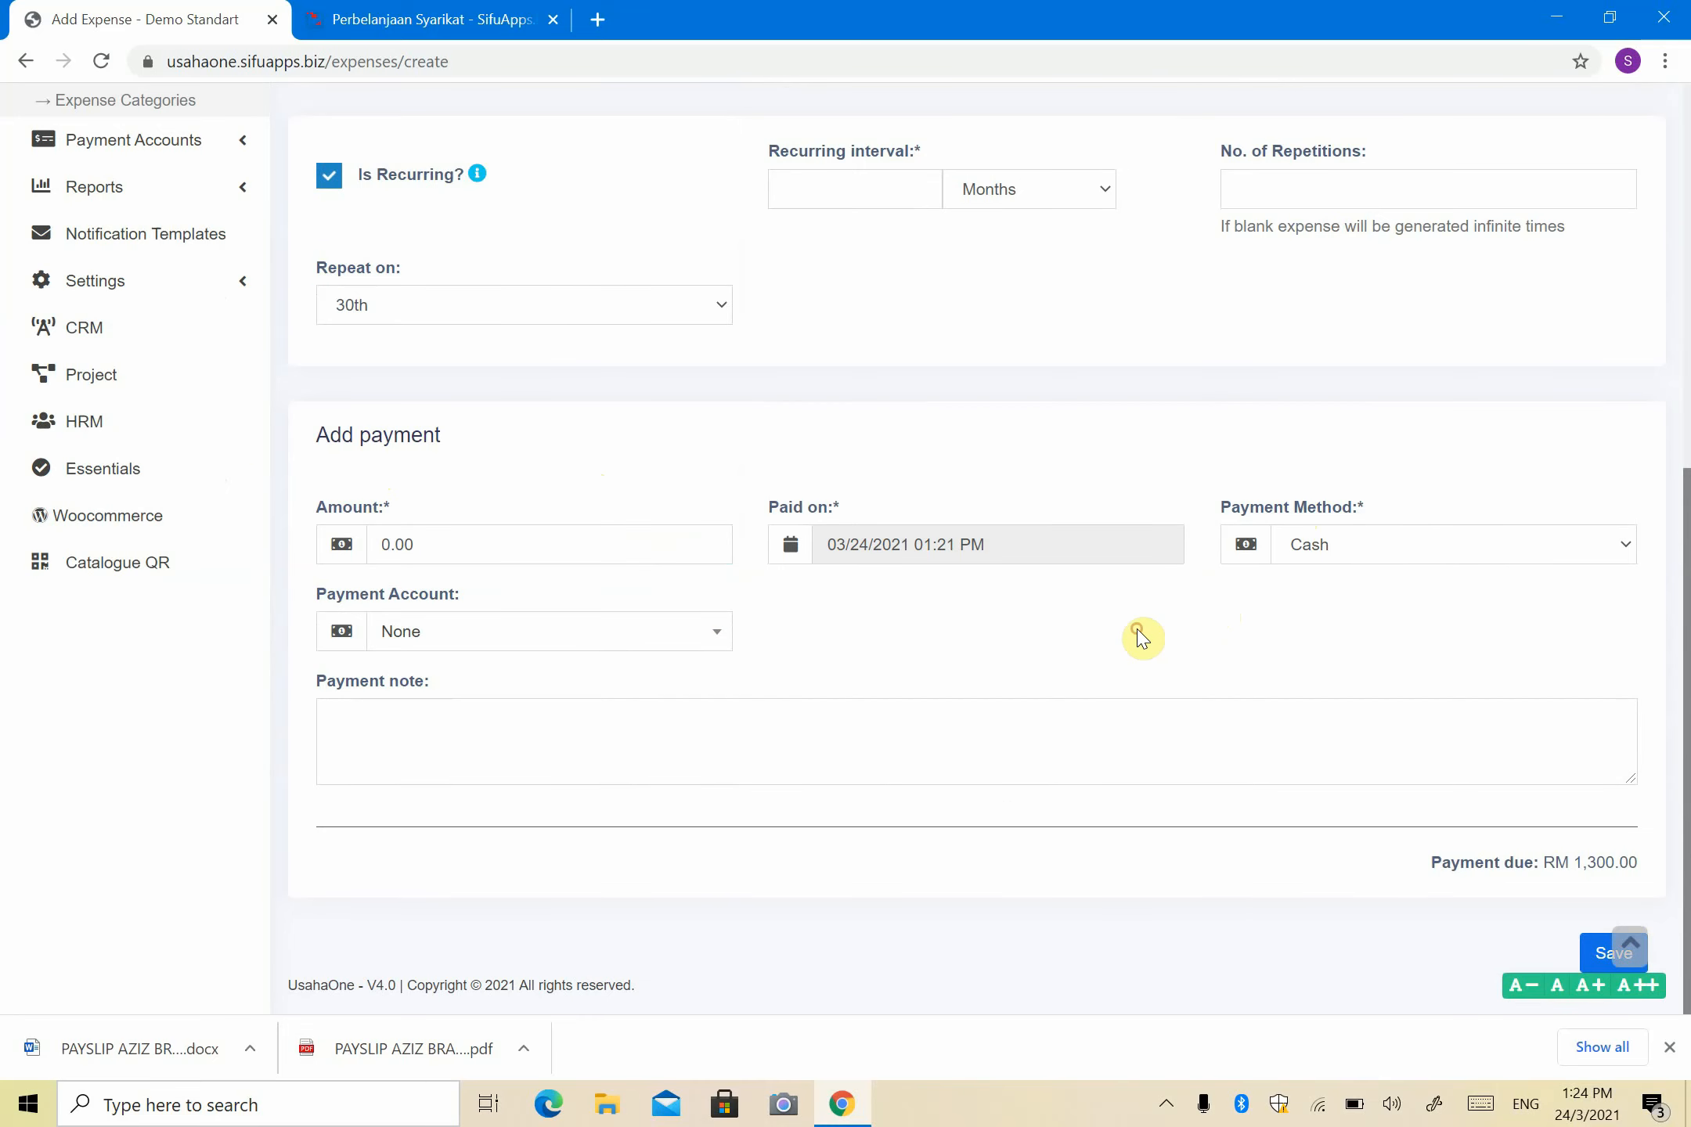
left_click(1592, 966)
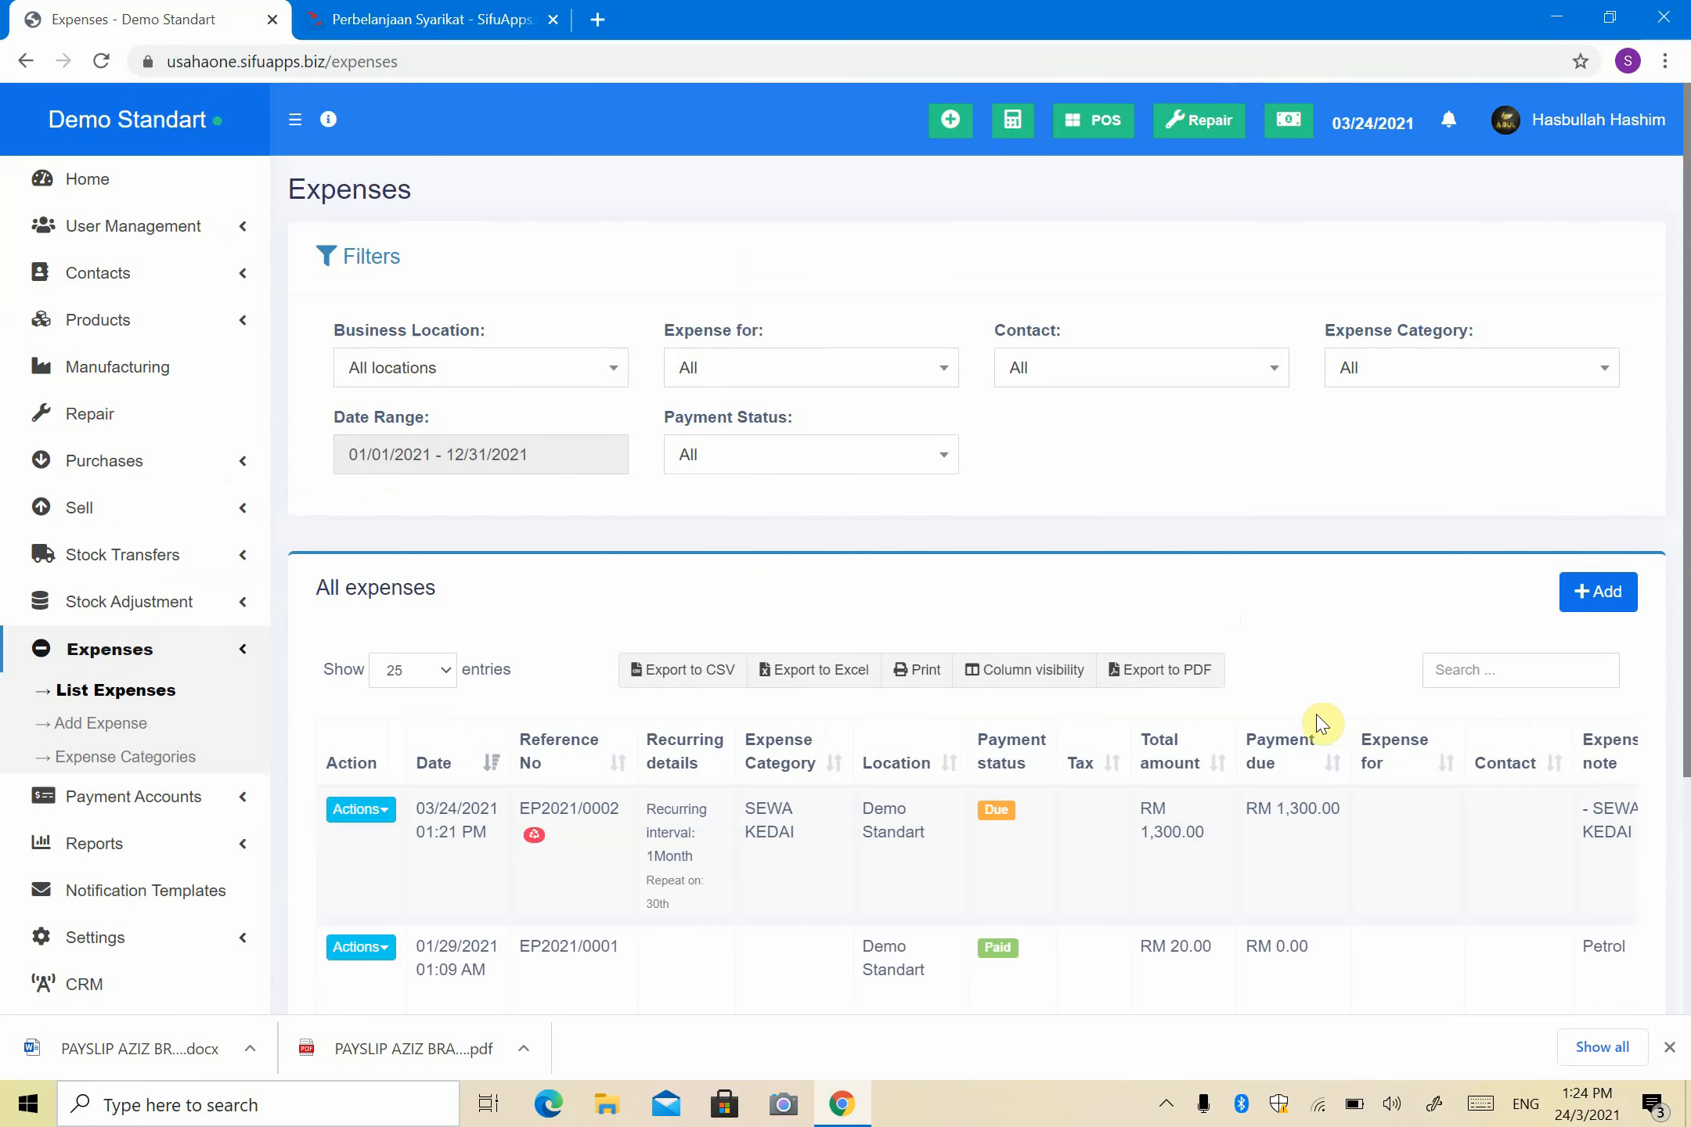
Step: Add a payment of 1,300.00 to the due SEWA KEDAI expense, using Bank Transfer and the CIMB payment account, and save it
scroll(1245, 709, "down", 4)
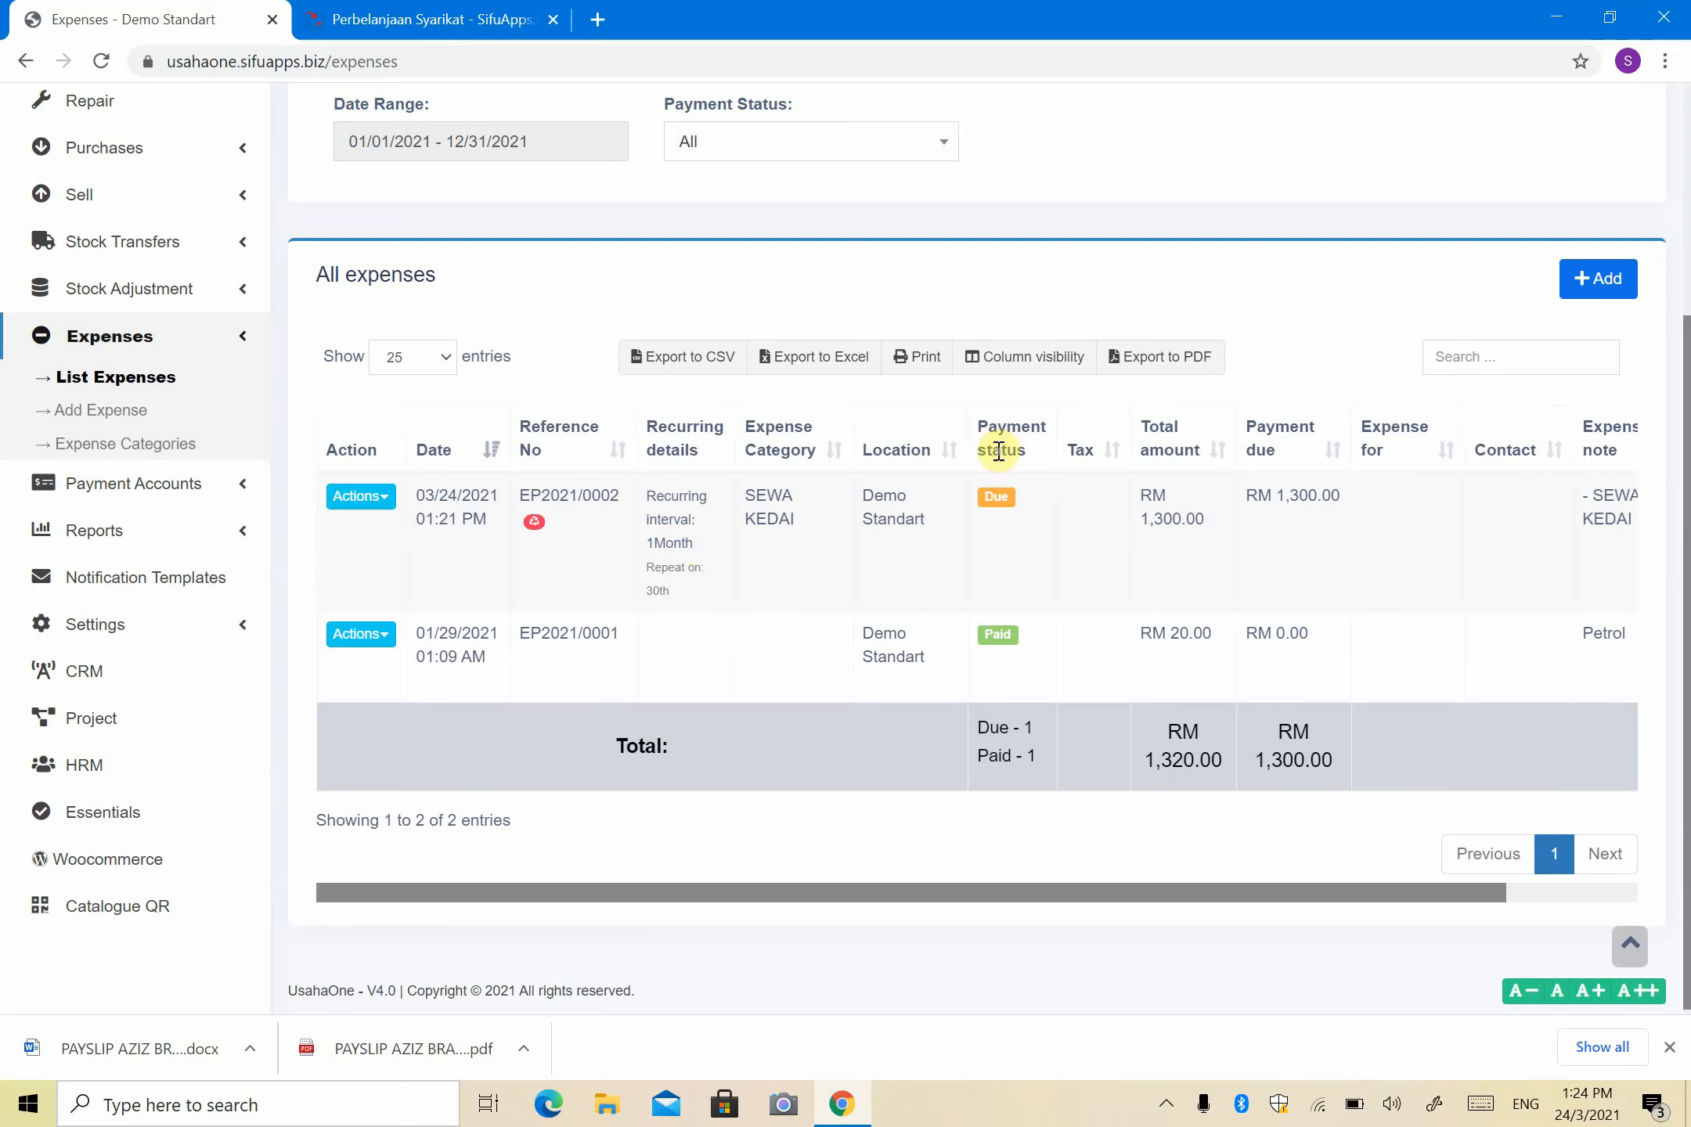
left_click(1009, 509)
left_click(1098, 408)
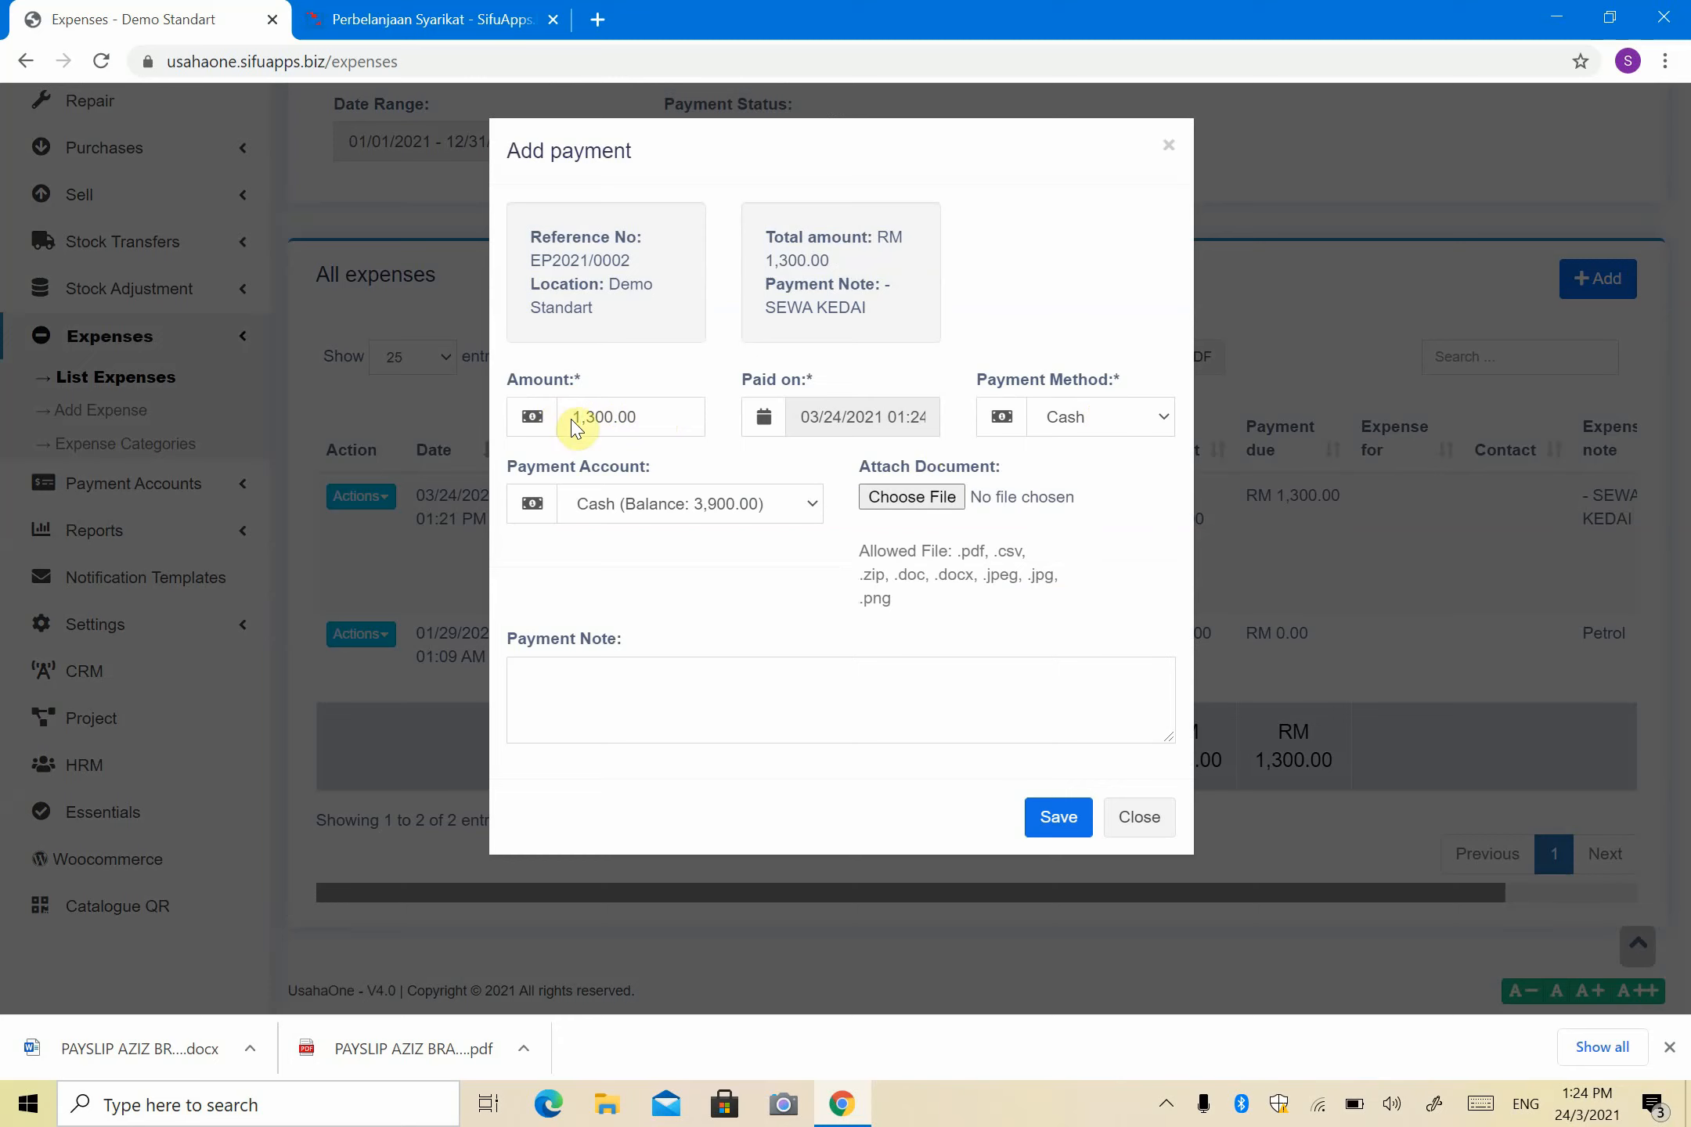
left_click(1117, 427)
left_click(1119, 495)
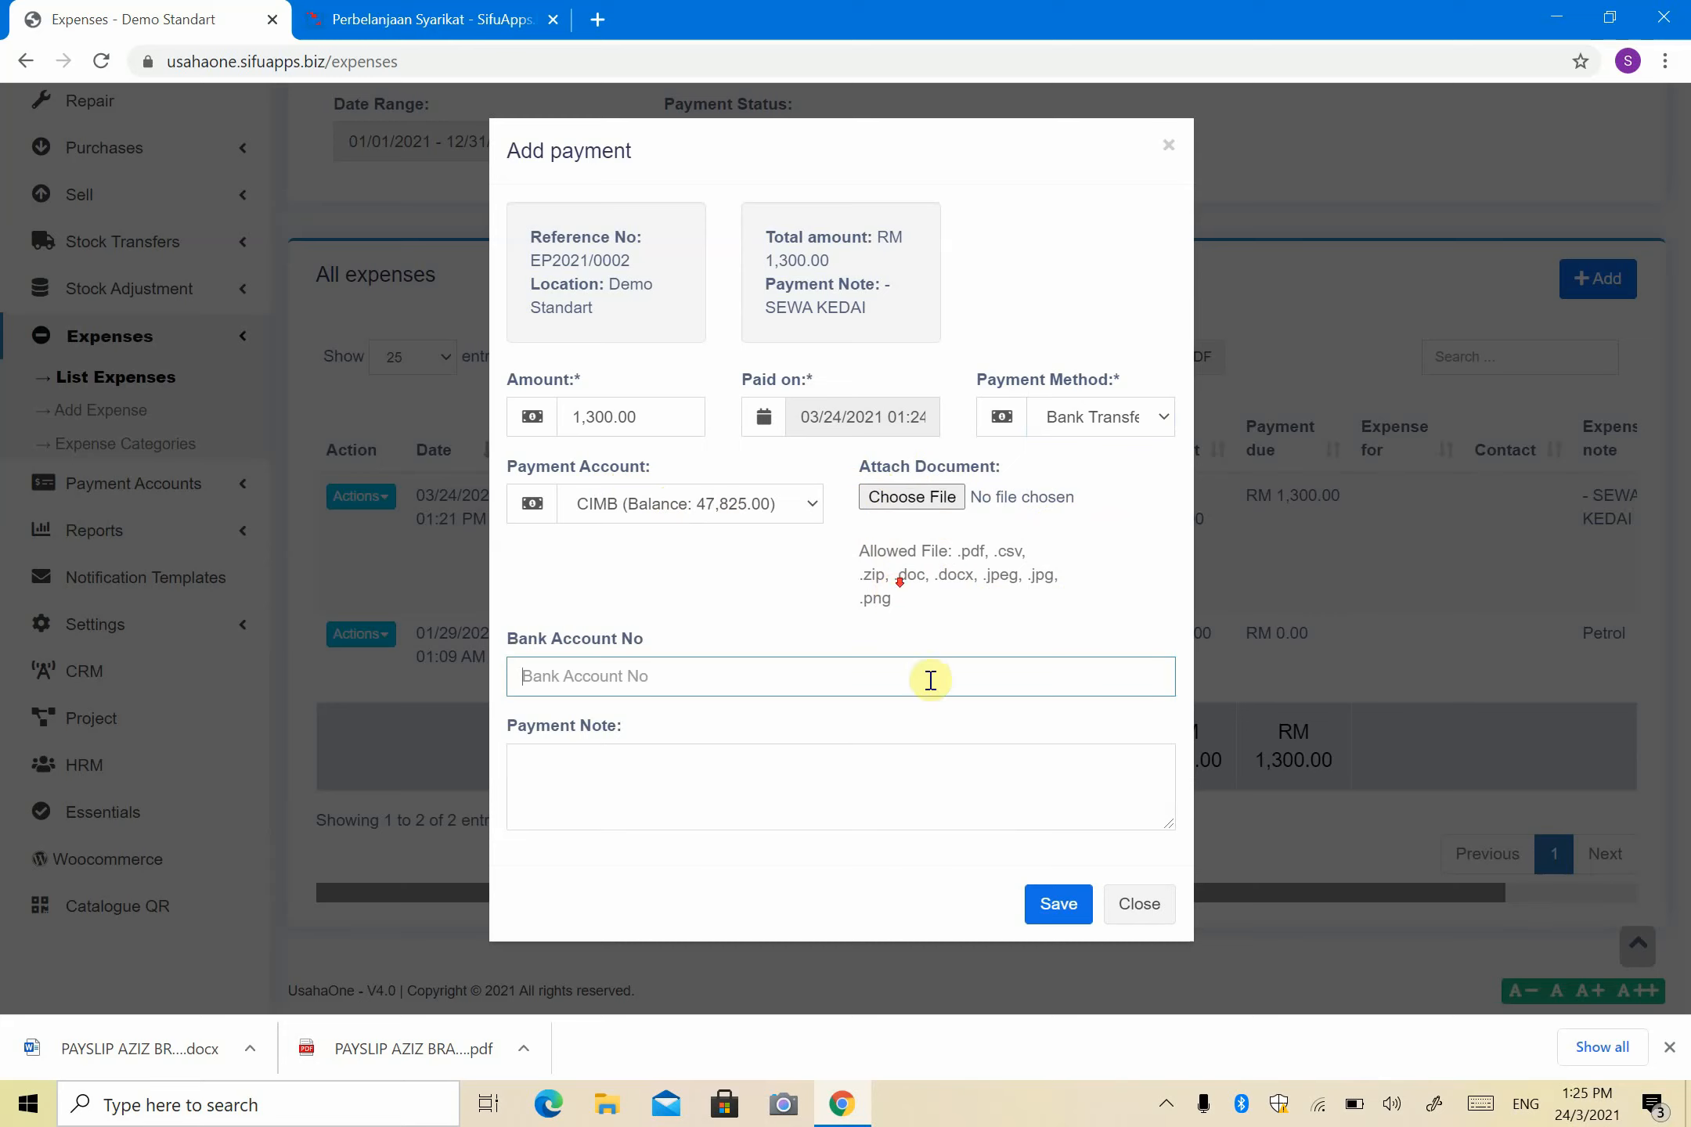
left_click(1043, 912)
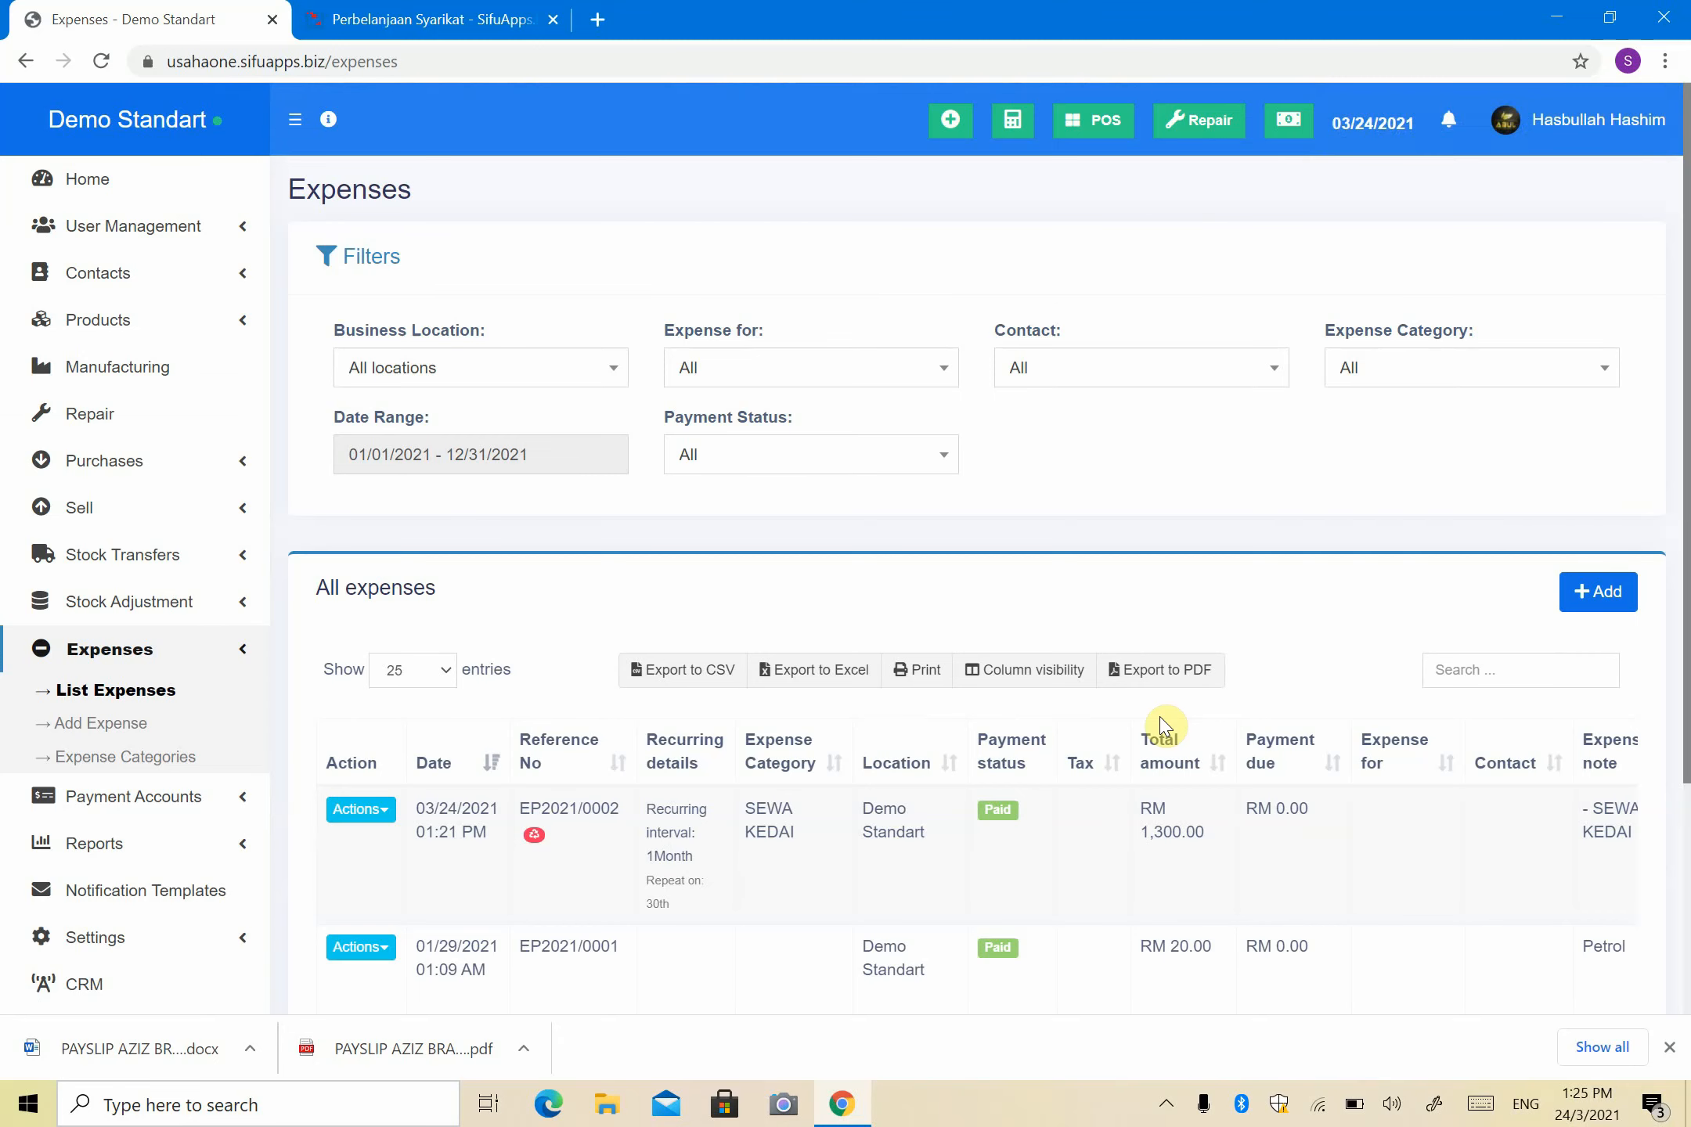
Step: Review the expense list, open a blank expense form and look through its choices for whom the expense is made
scroll(705, 814, "down", 4)
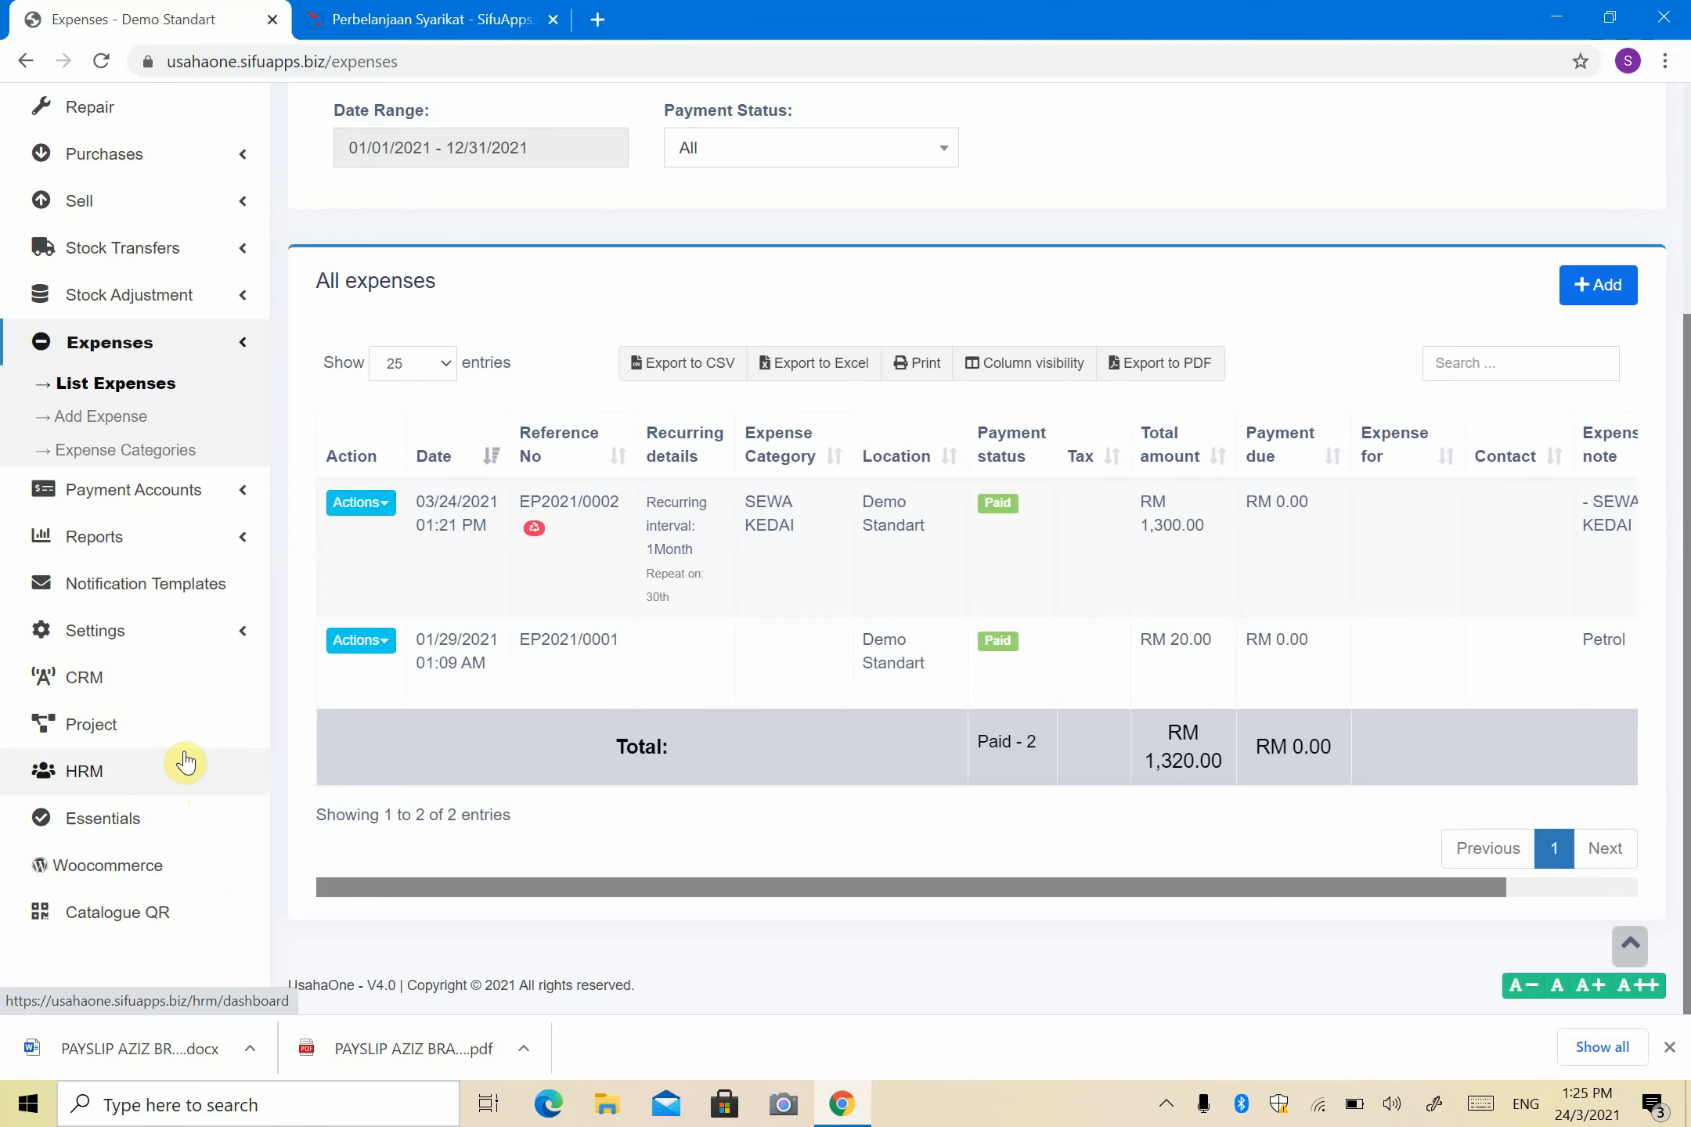
scroll(336, 760, "up", 2)
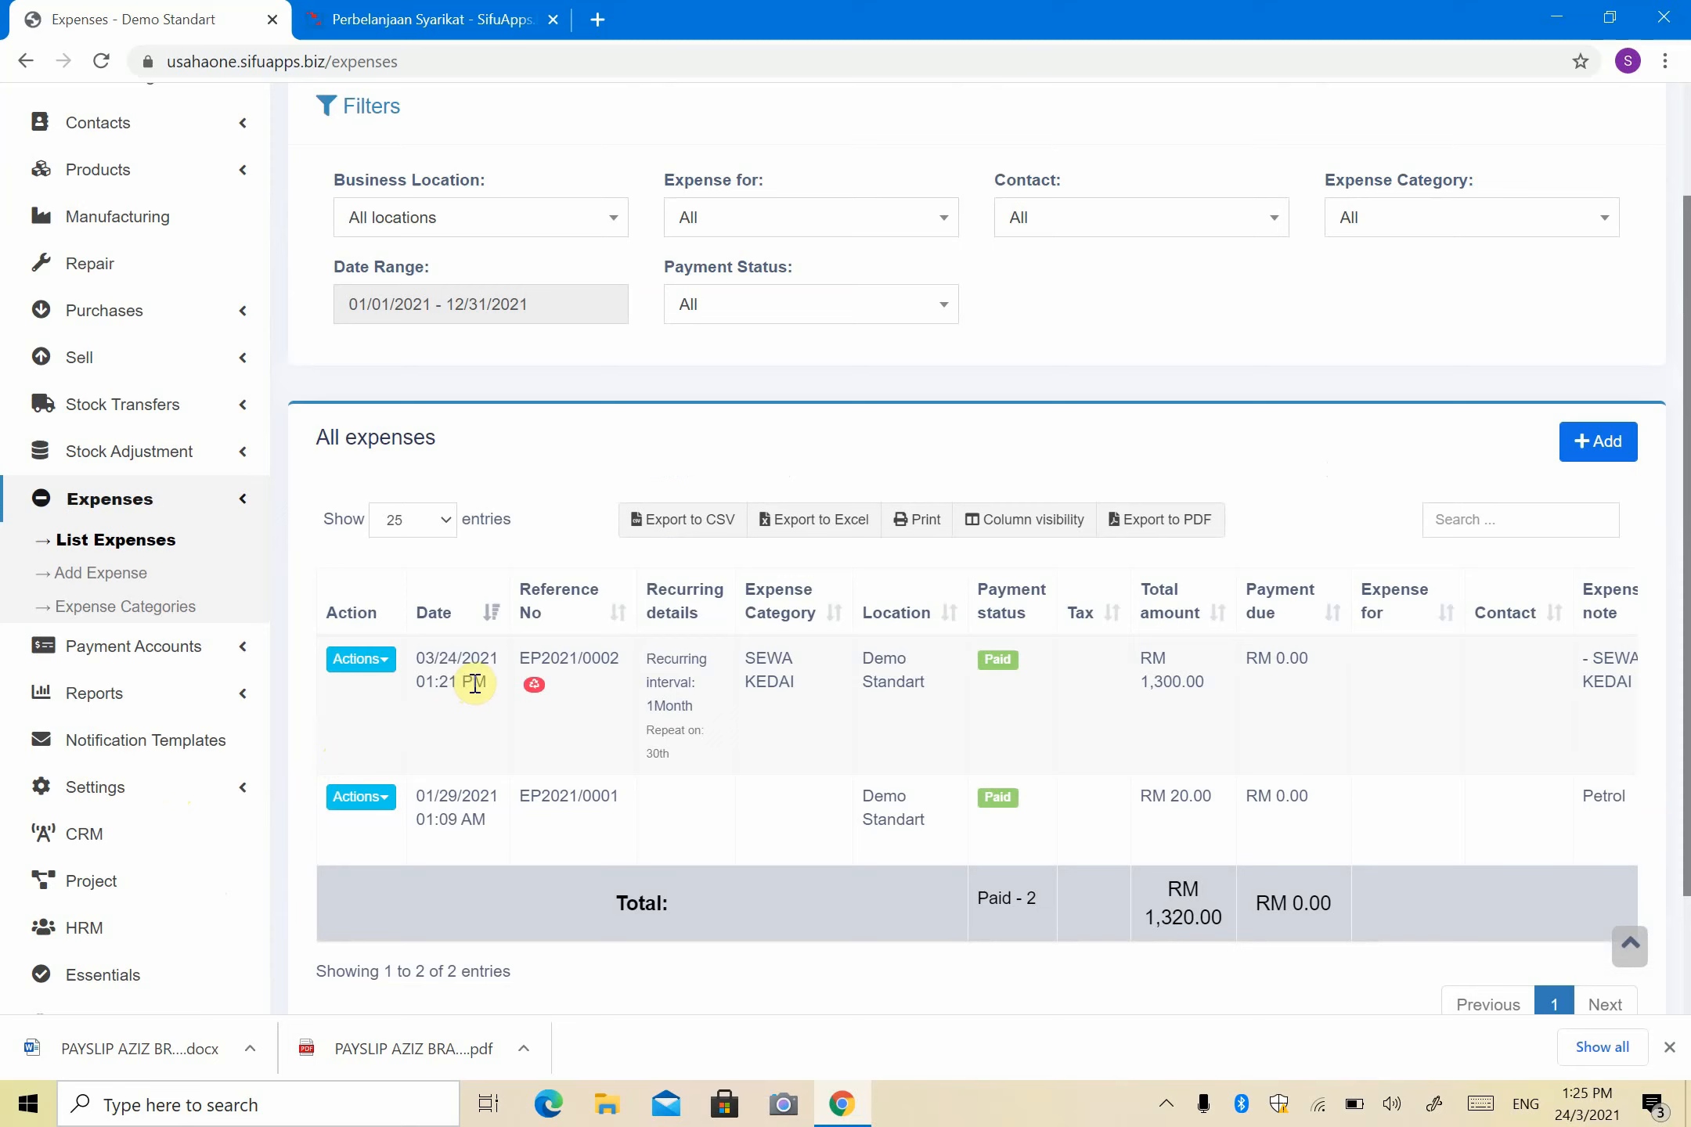
left_click(1619, 460)
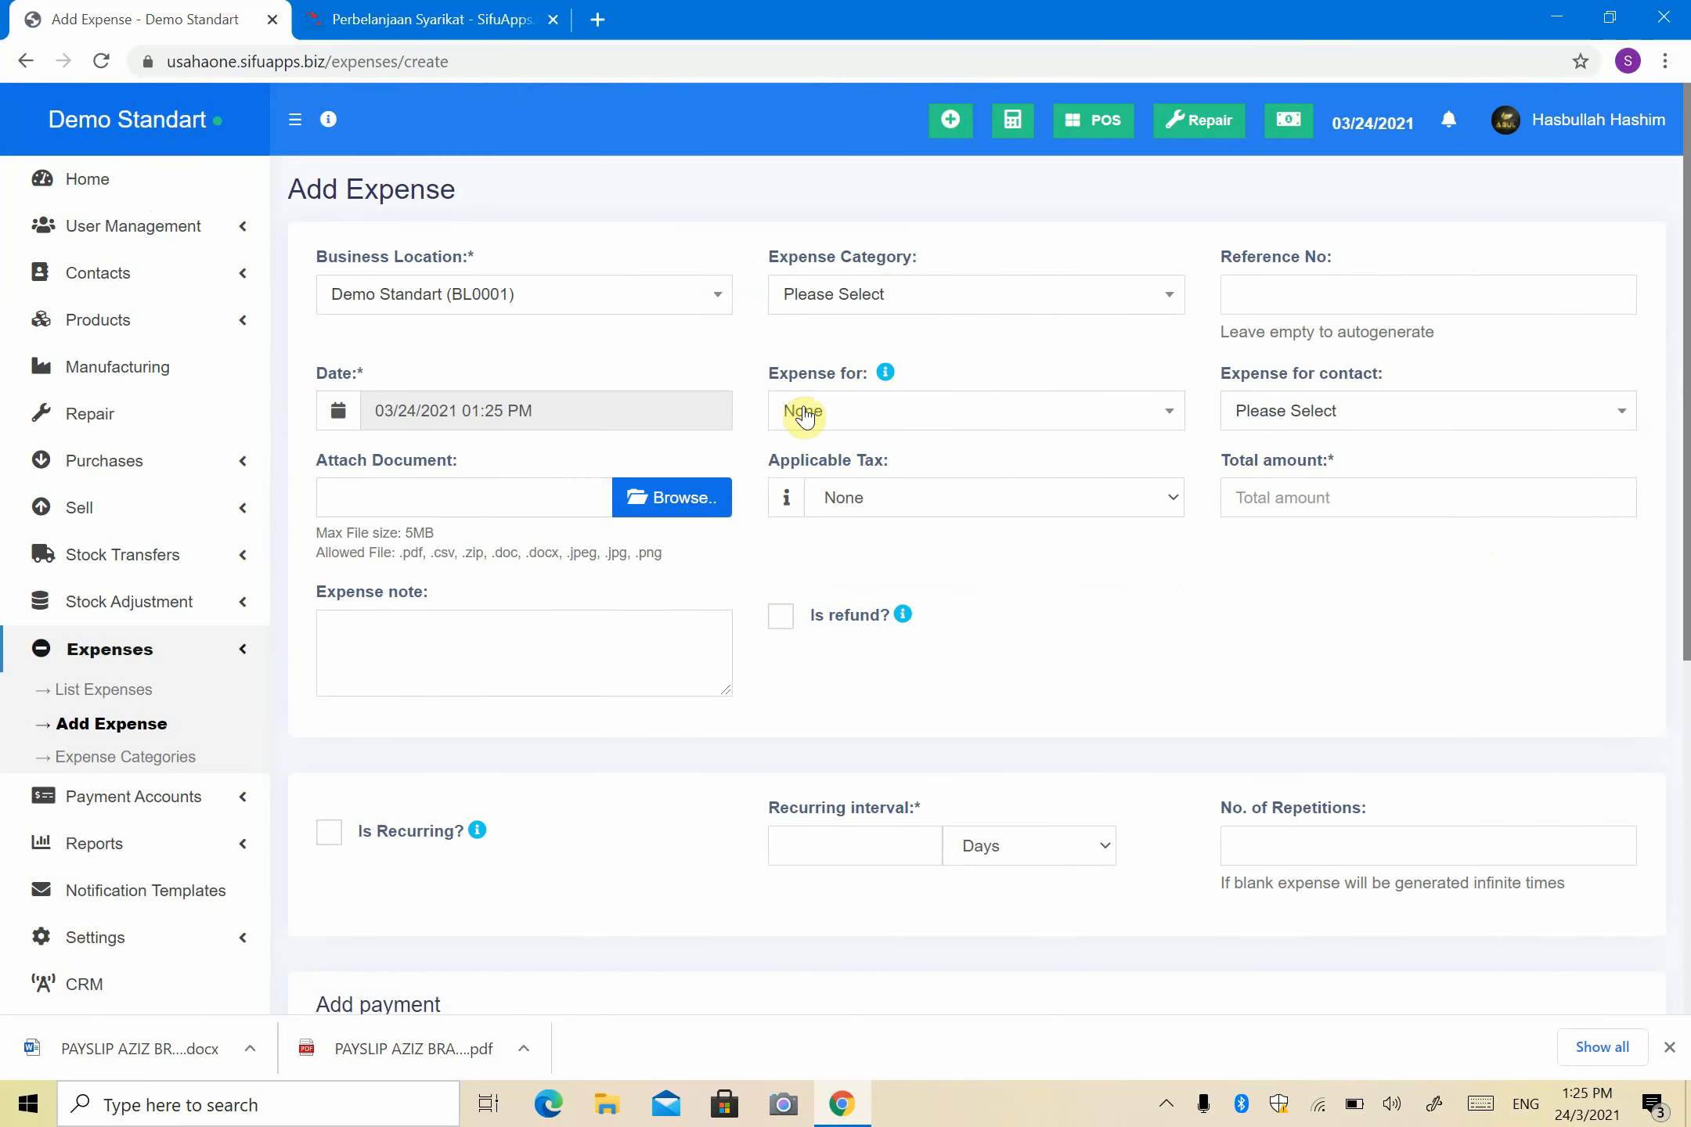
left_click(828, 417)
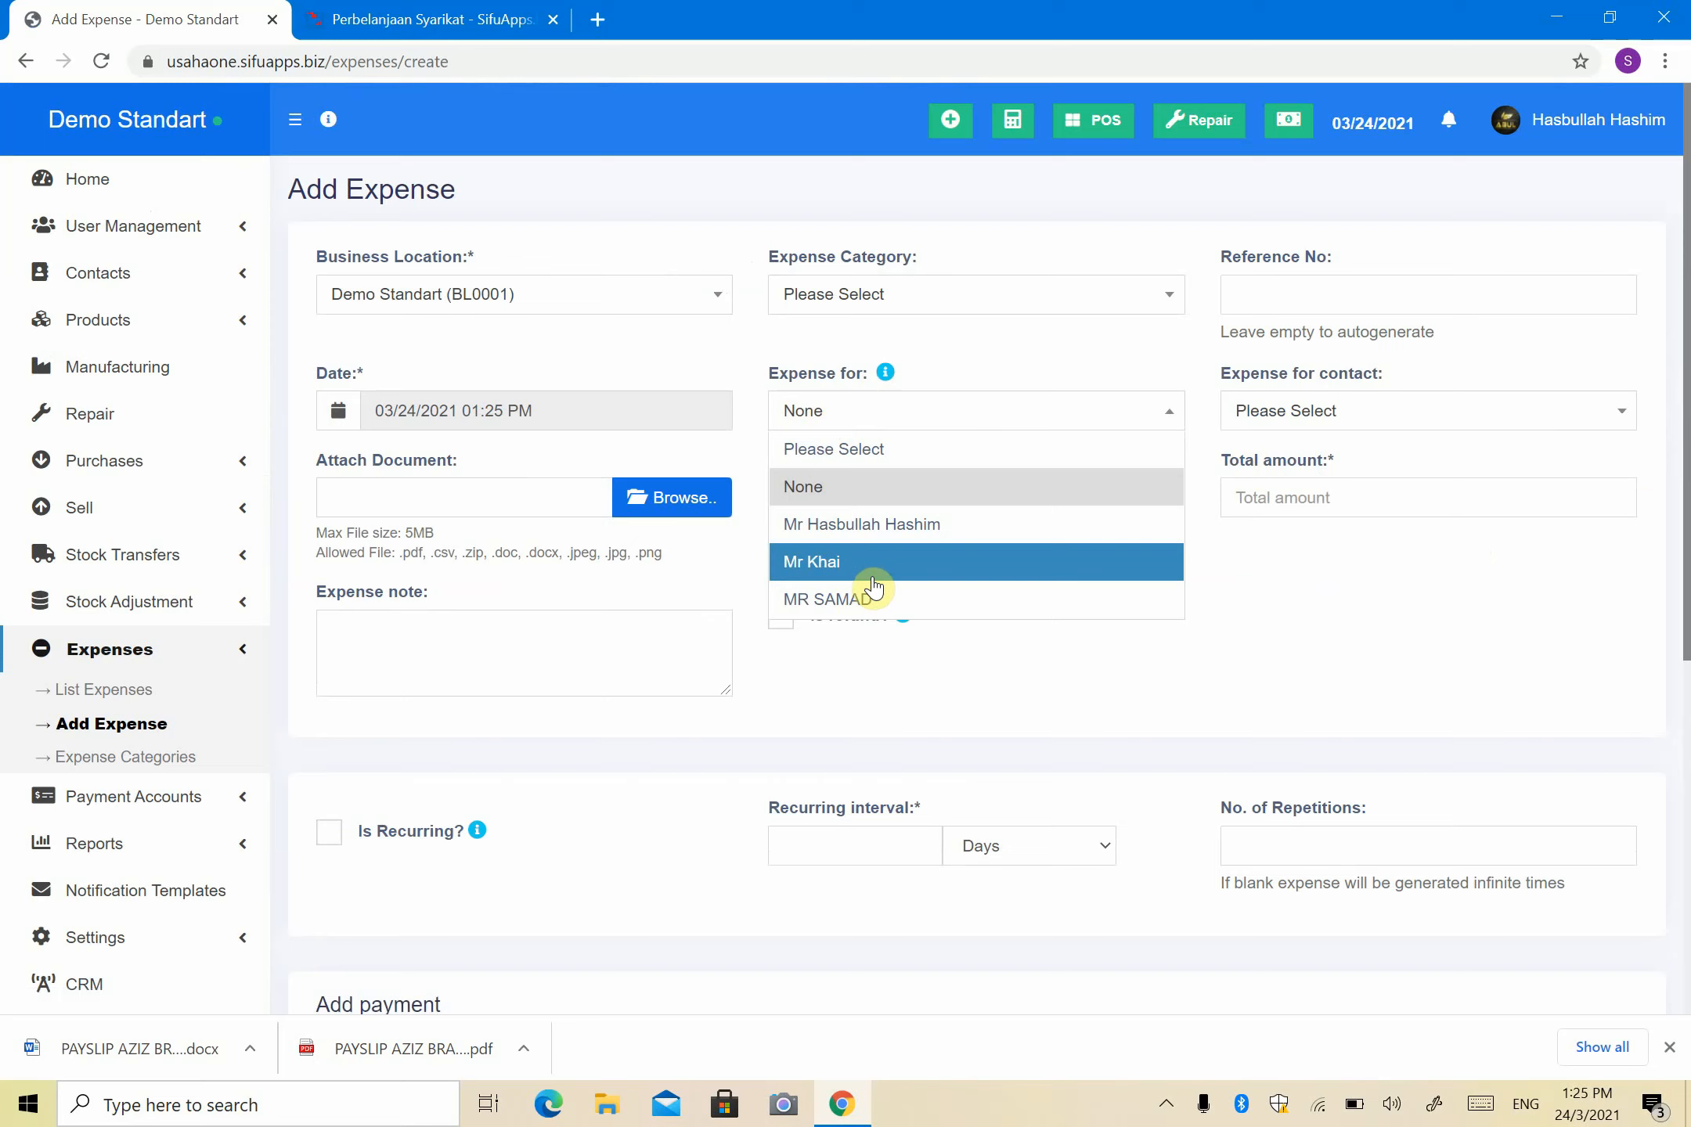
left_click(1096, 594)
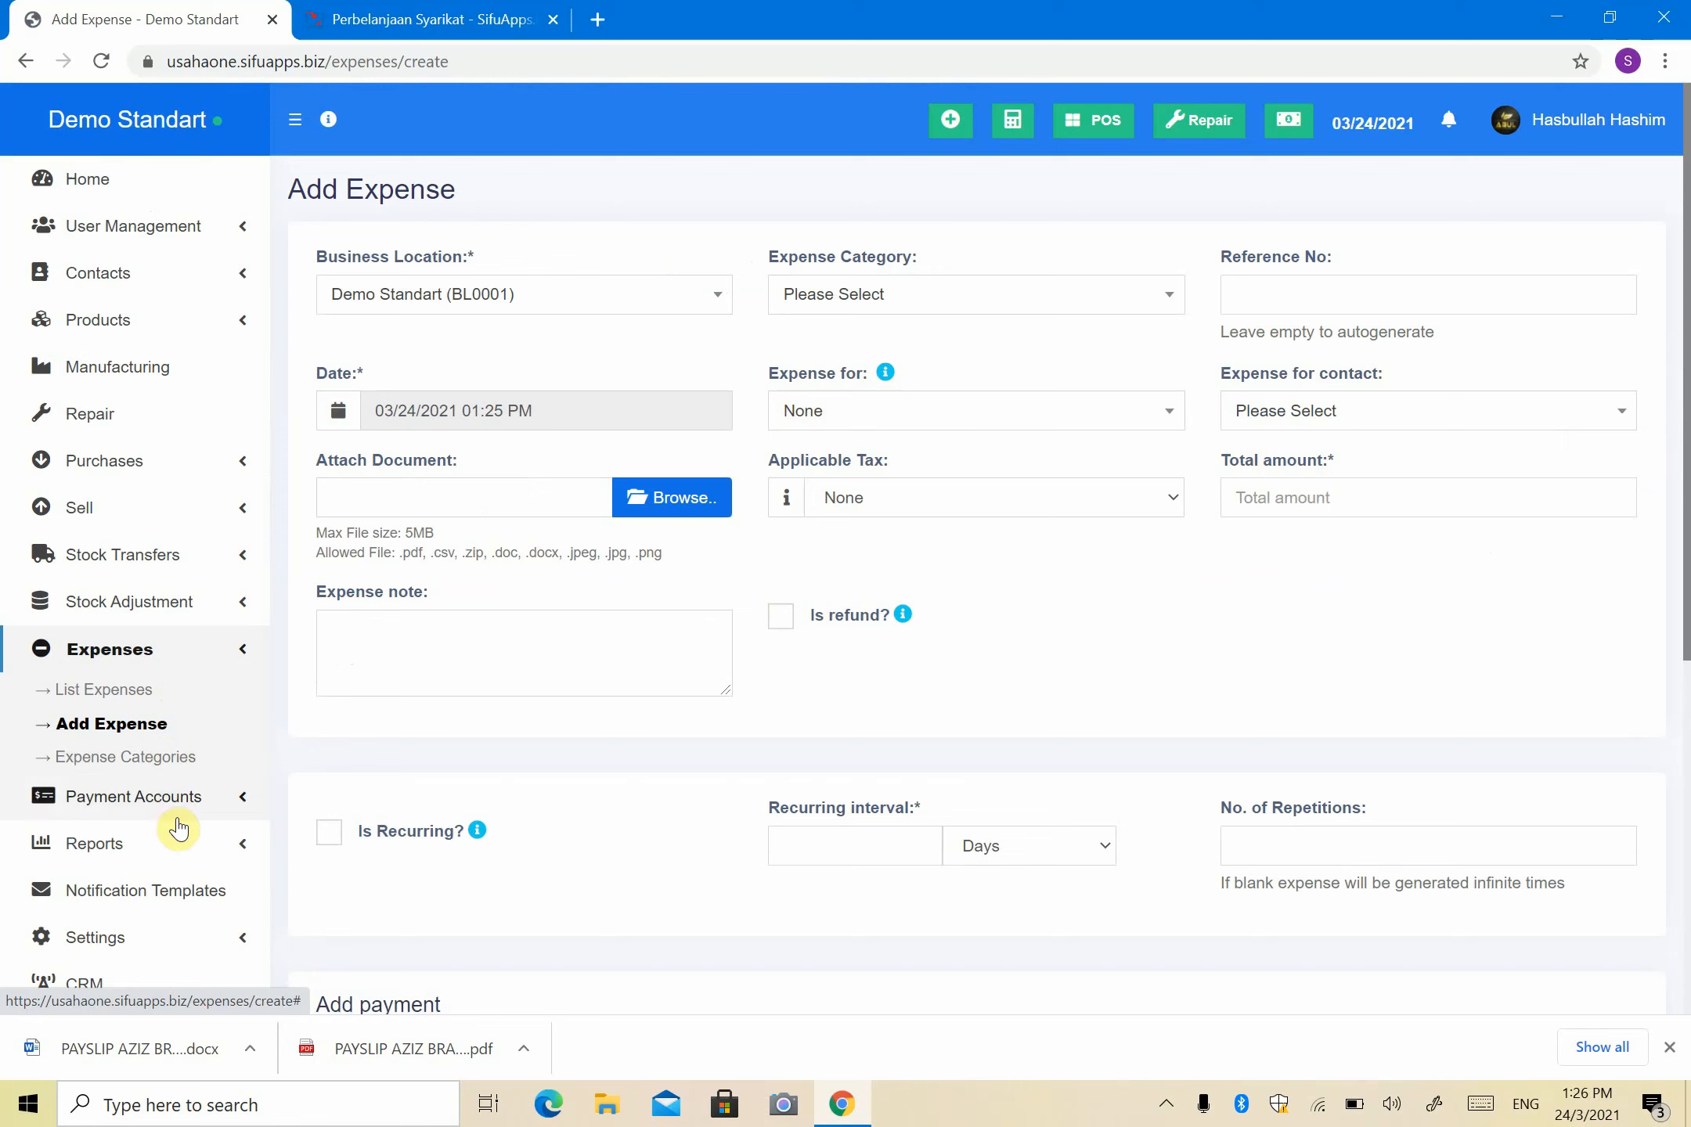
Step: Open the Profit / Loss Report and examine its Total Expense and Total Payroll lines
left_click(178, 862)
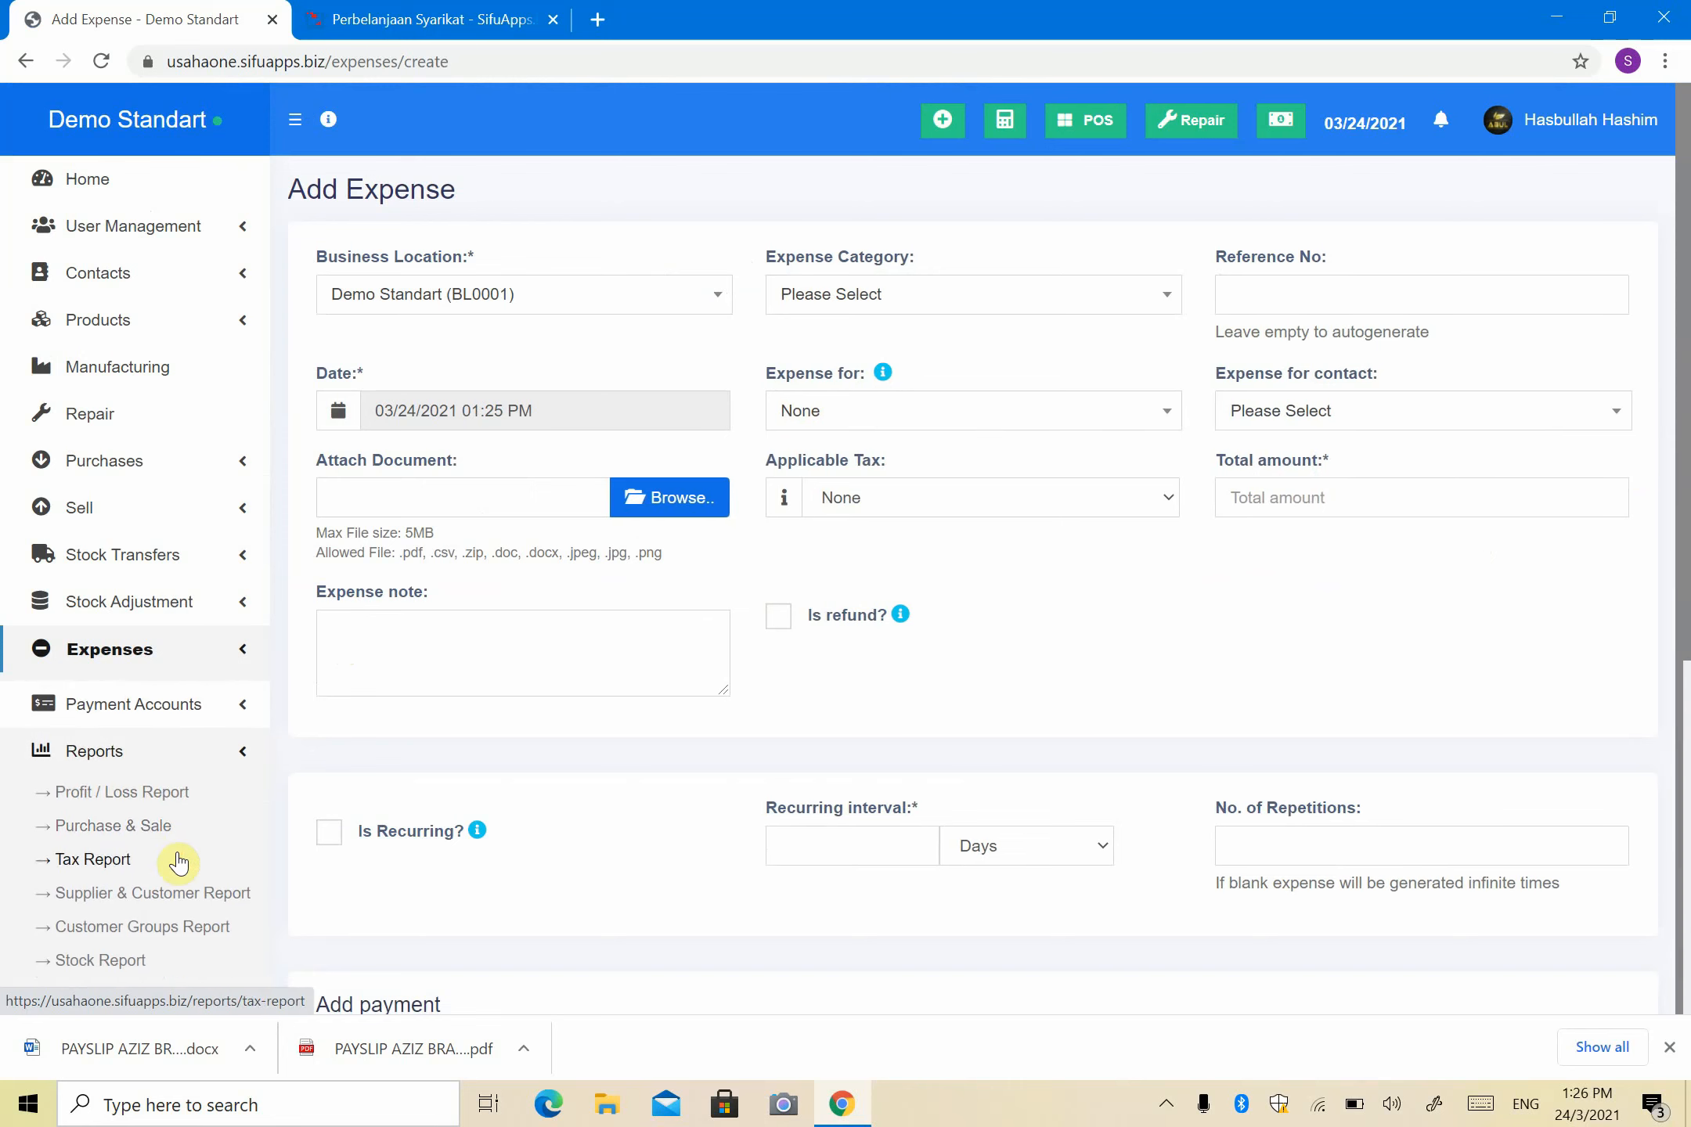
left_click(145, 799)
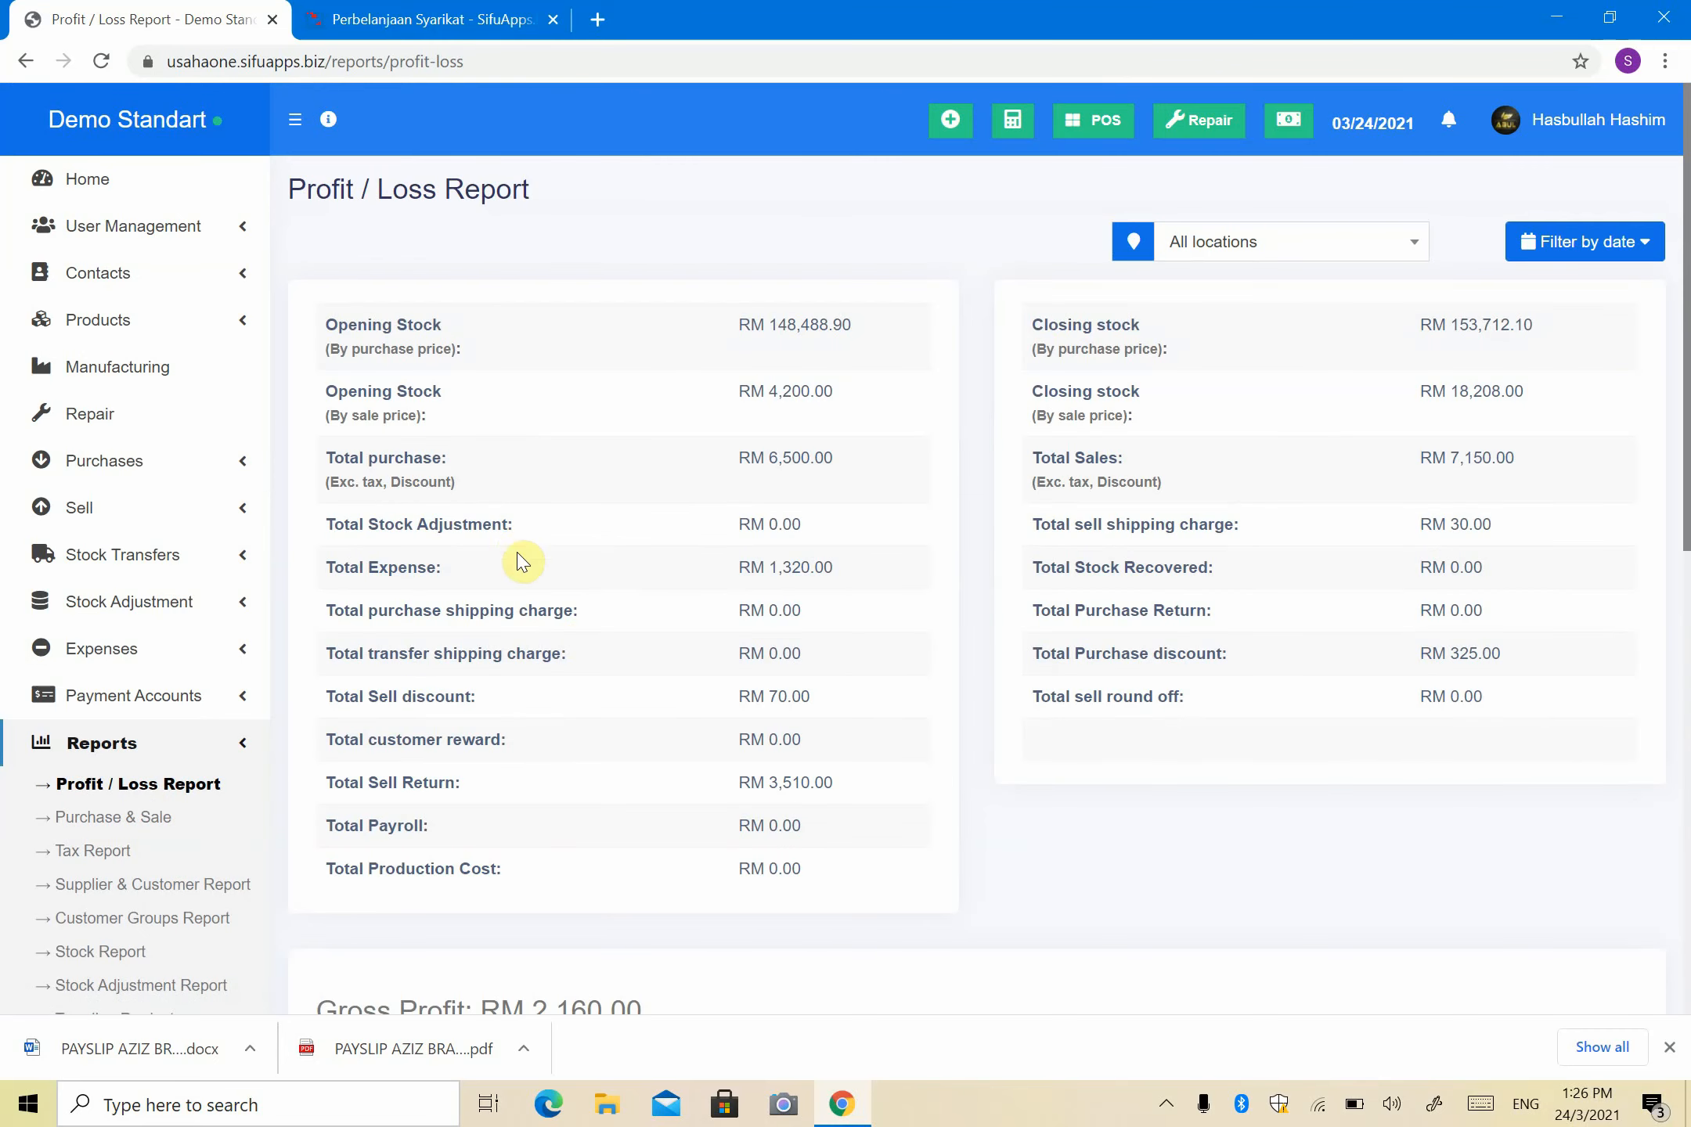
left_click(328, 564)
left_click_drag(339, 573, 826, 563)
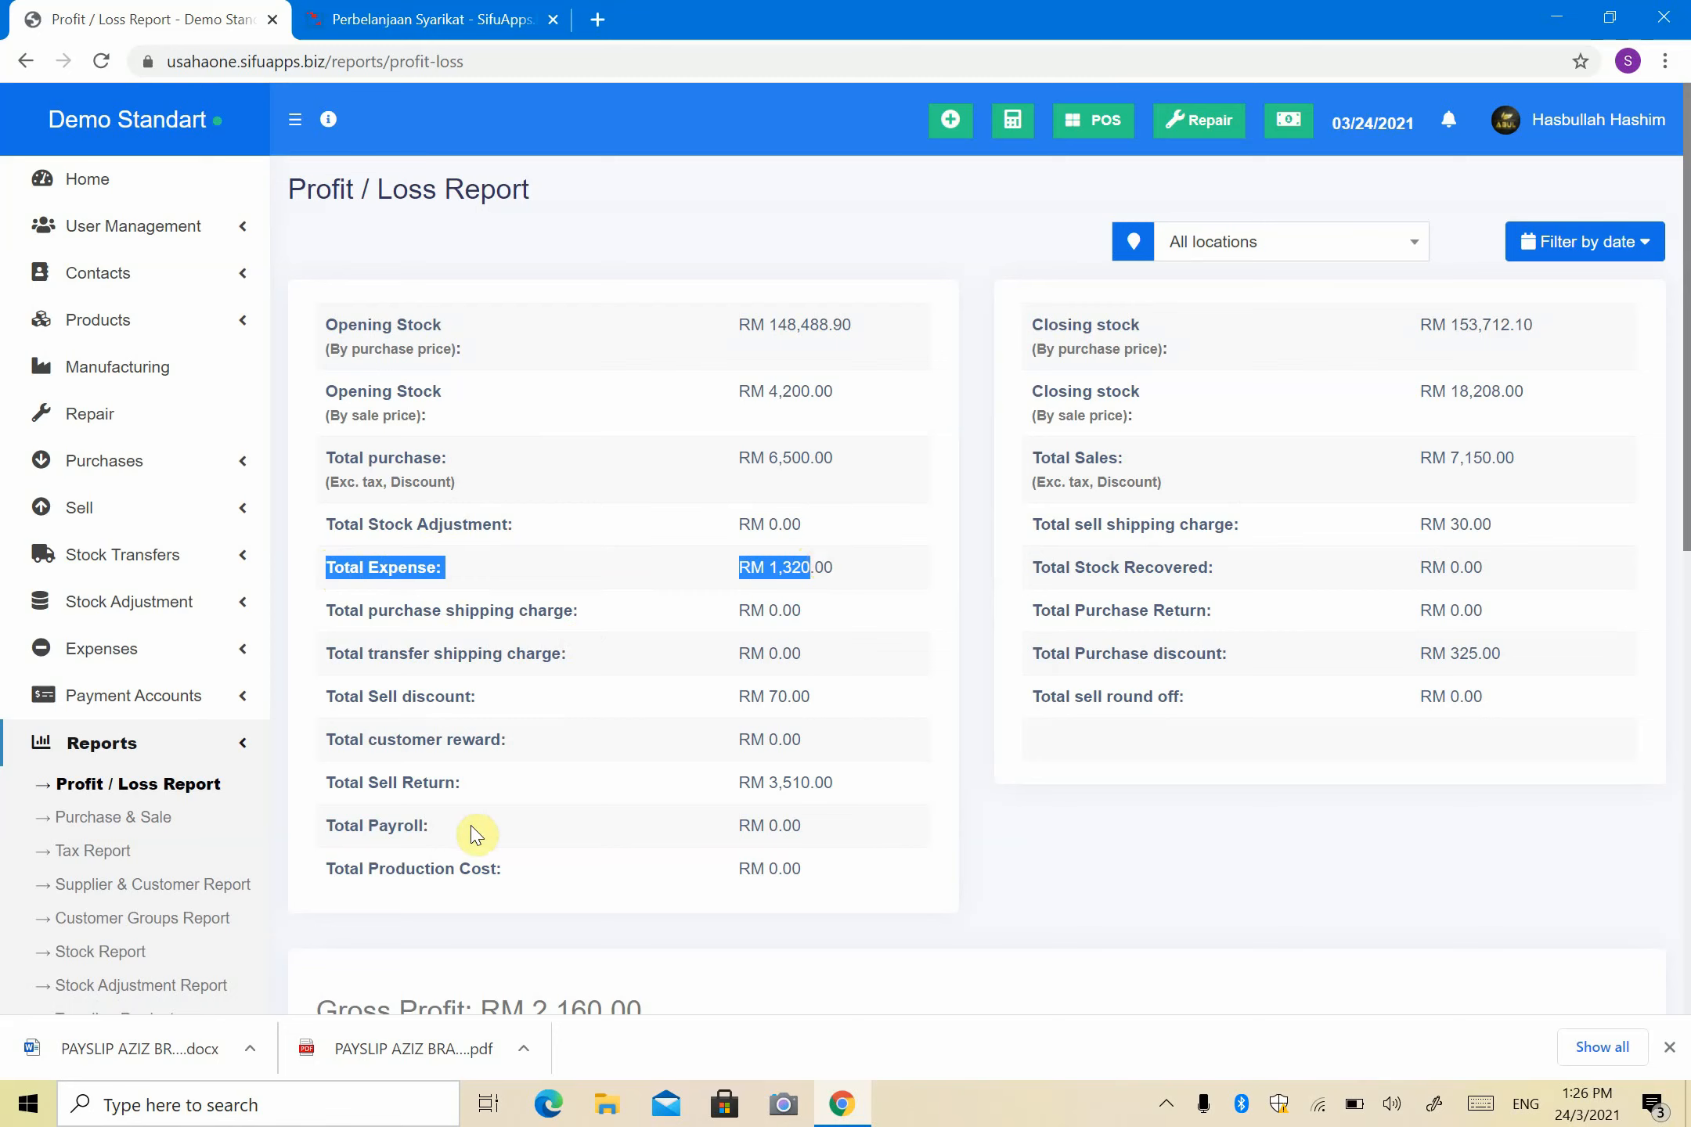
left_click_drag(340, 825, 464, 837)
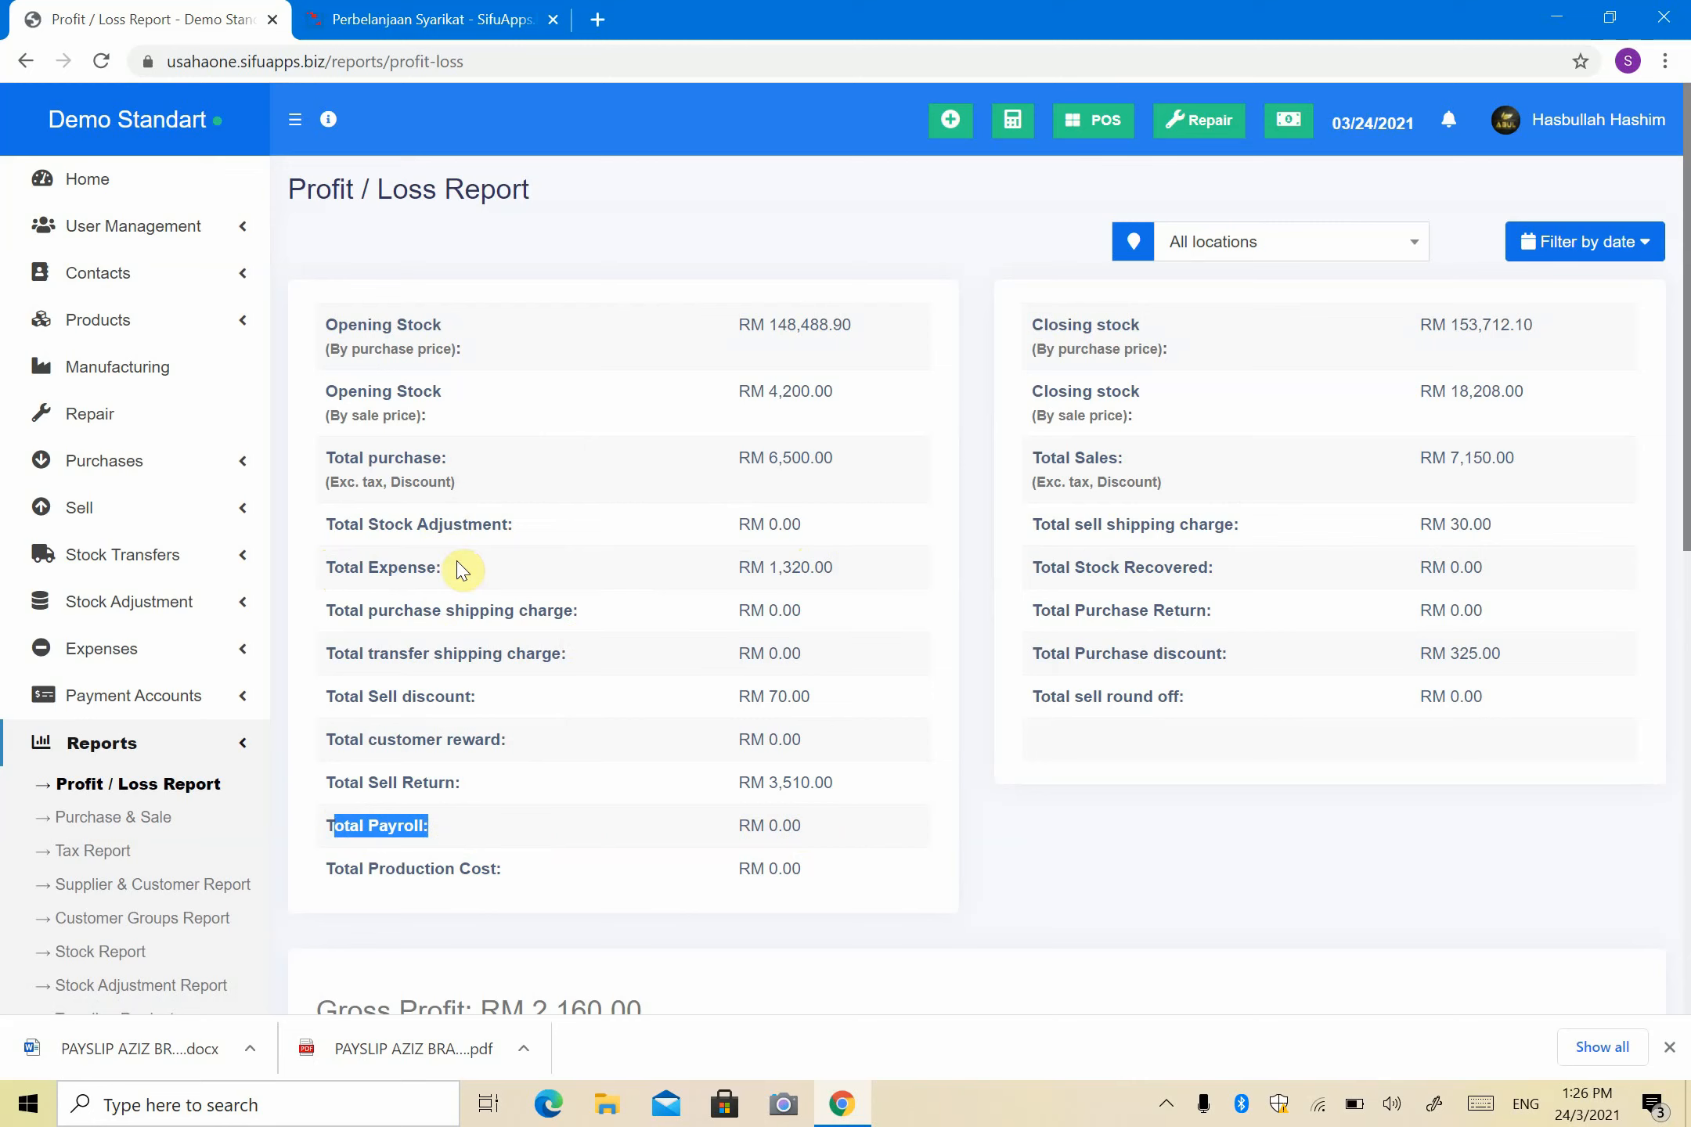
left_click_drag(337, 569, 635, 595)
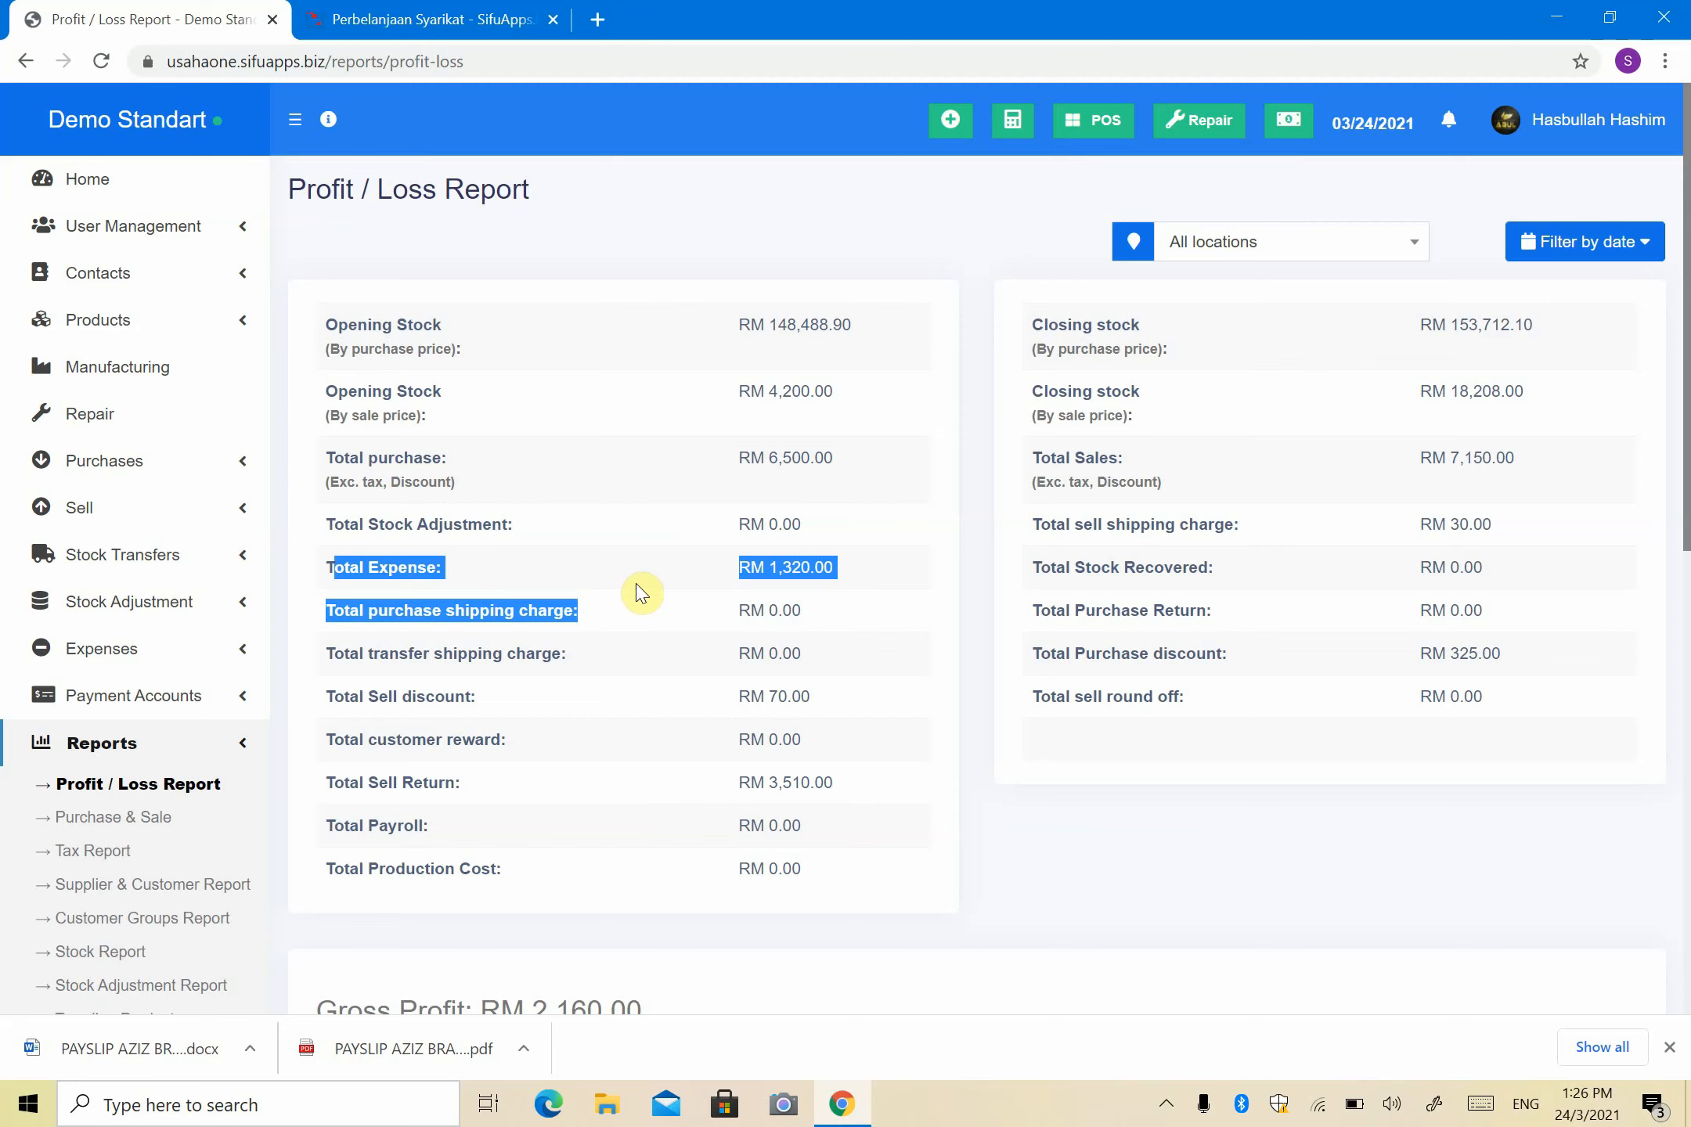
left_click(1169, 1106)
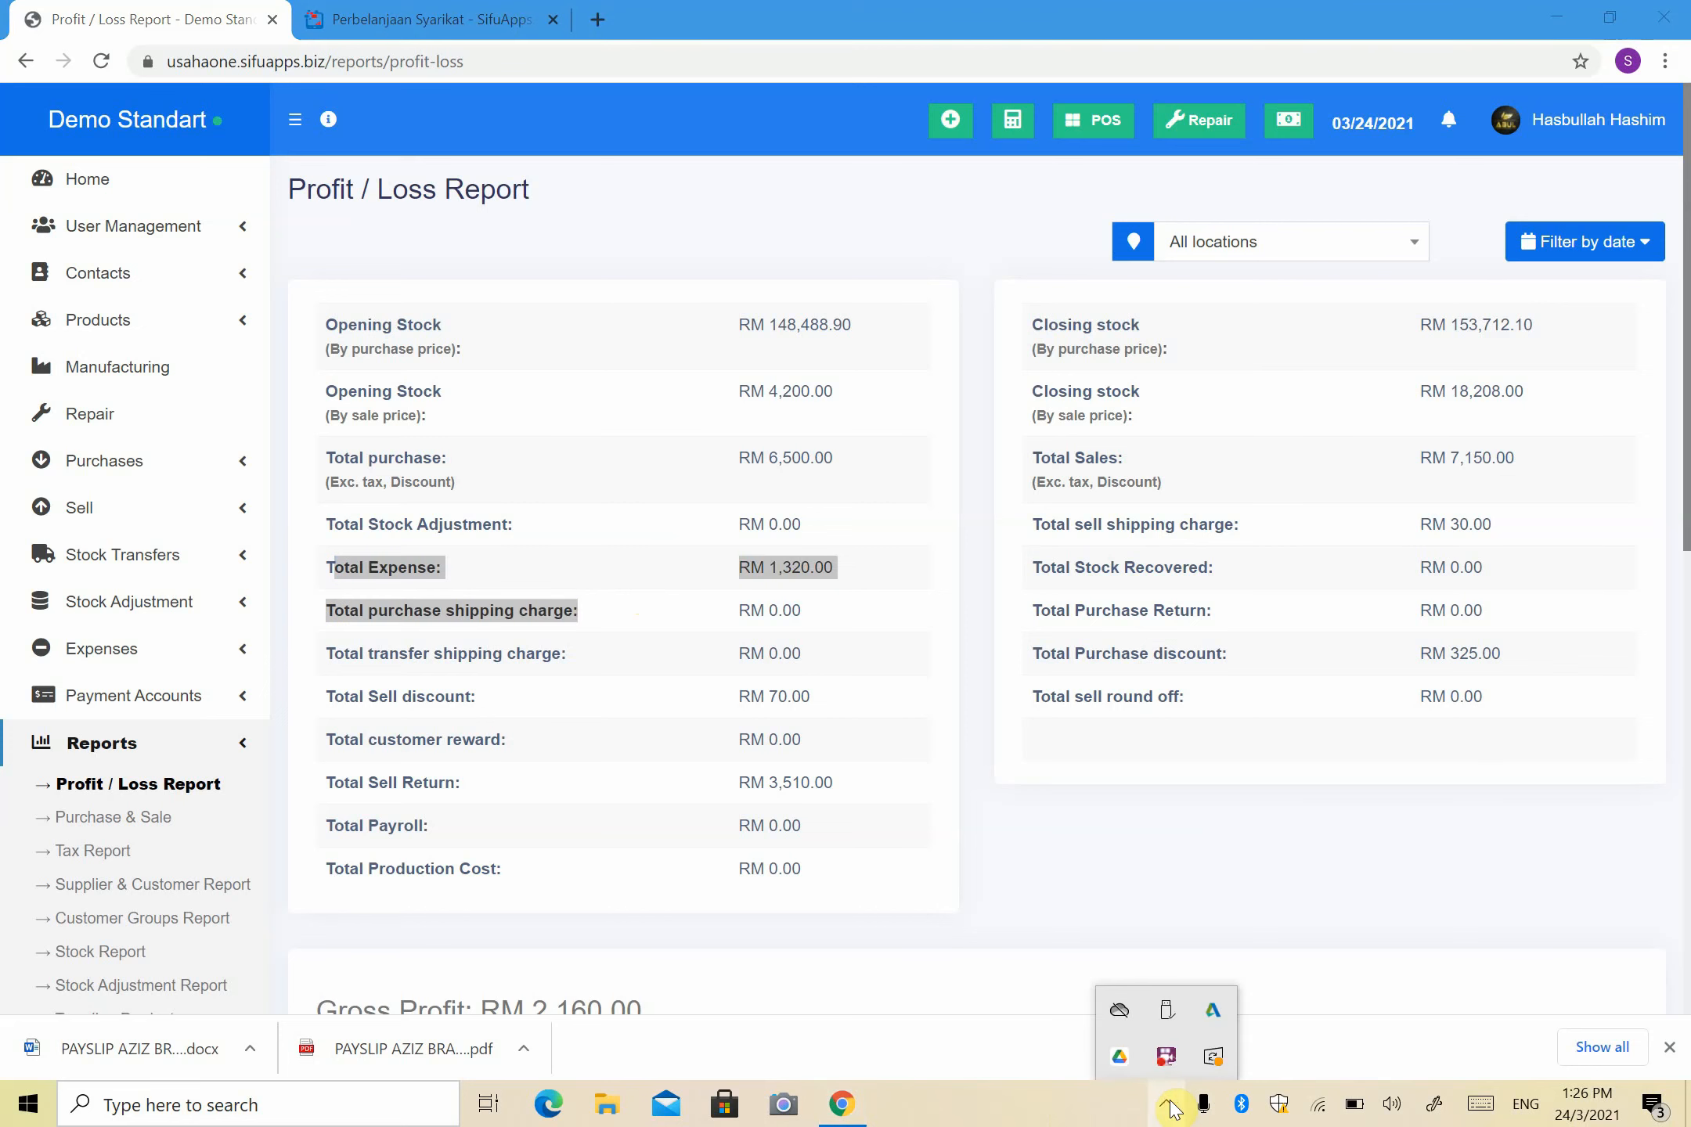
right_click(1165, 1060)
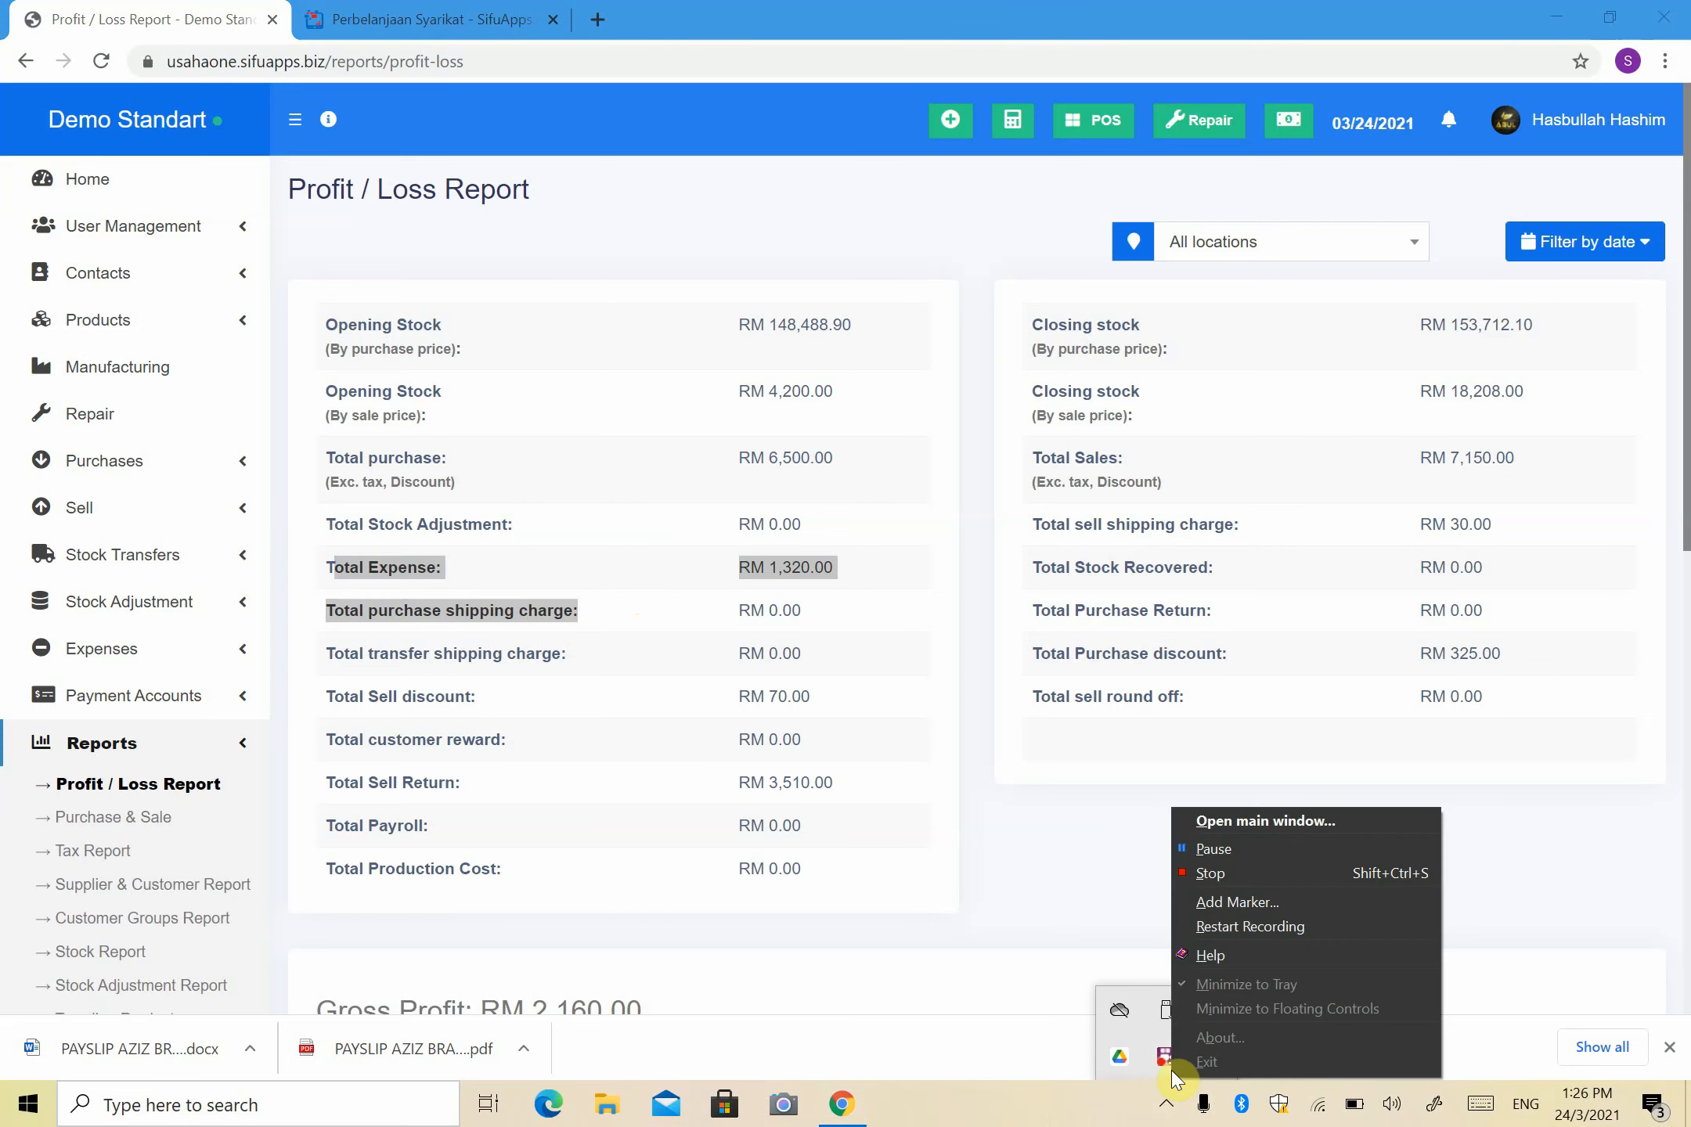